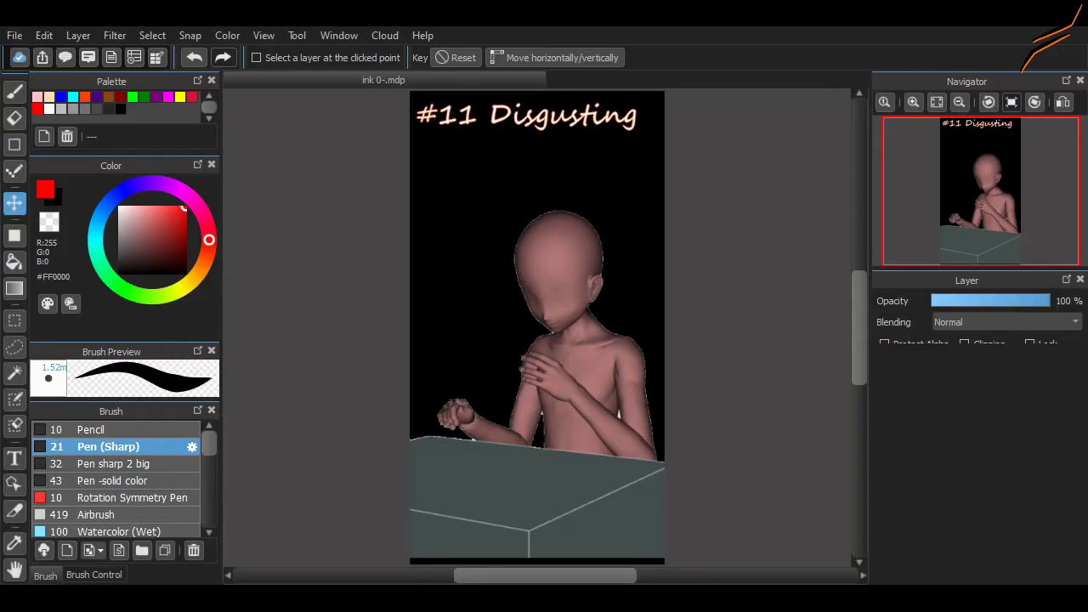
Sketch an elliptical plate on the tabletop with the Pen (Sharp) brush in red, and outline it again in cyan #00FFFF.
{"action": "key", "text": "b"}
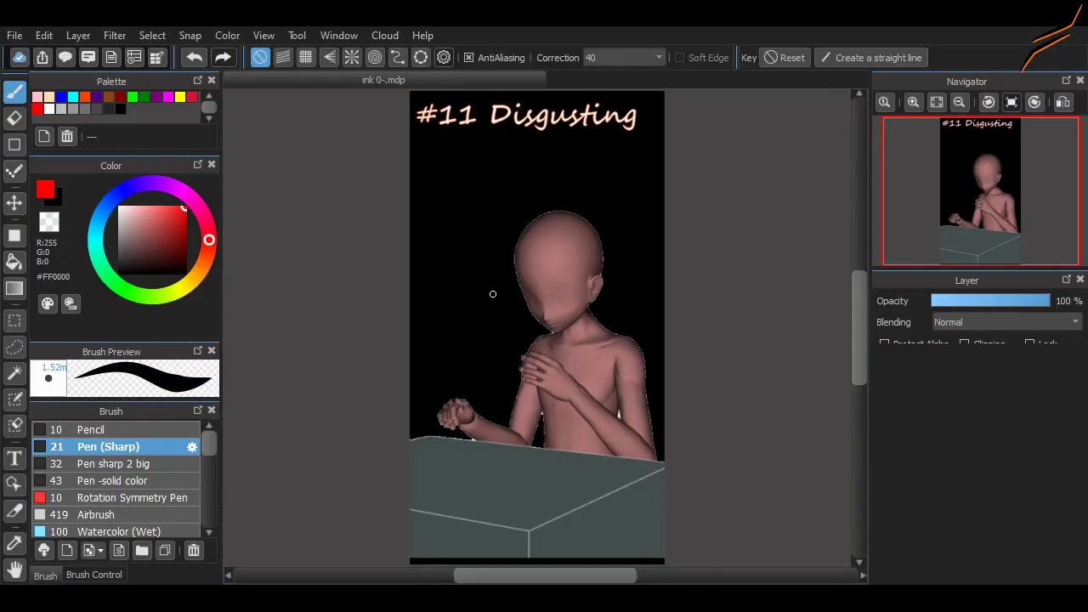
{"action": "scroll", "coordinate": [492, 293], "scroll_direction": "up", "scroll_amount": 3}
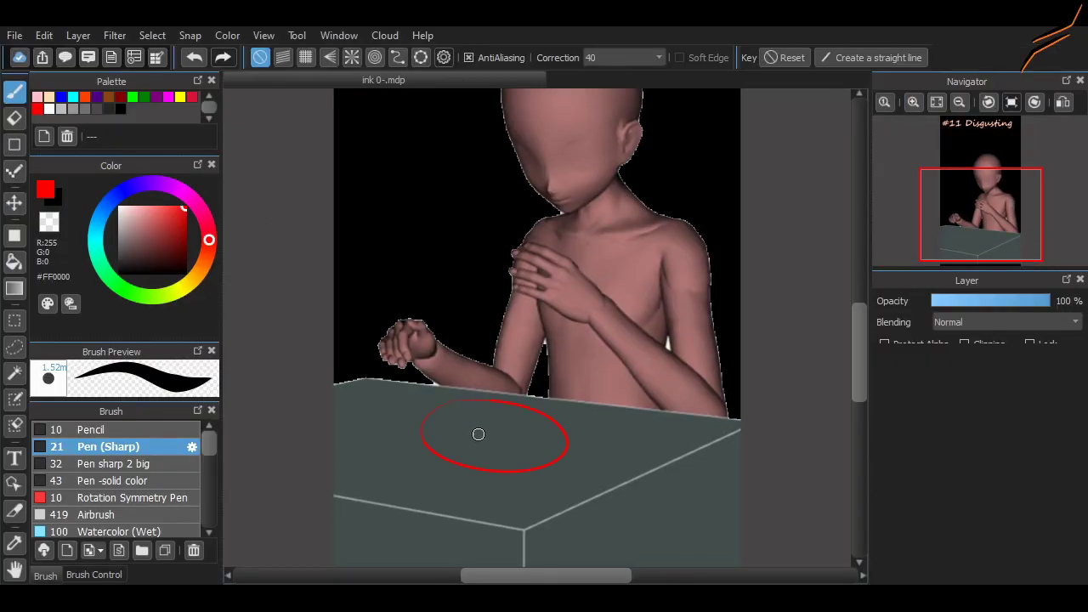
{"action": "left_click", "coordinate": [73, 96]}
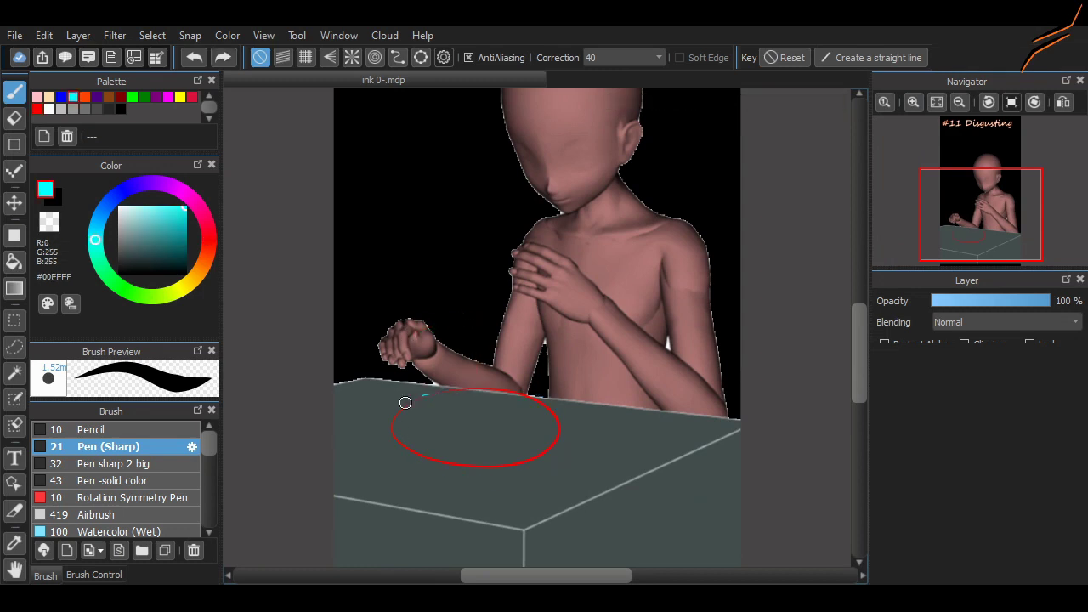
{"action": "left_click_drag", "start_coordinate": [390, 431], "coordinate": [462, 454]}
Sketch a severed limb with a protruding bone end, gripped in the figure's lowered fist.
{"action": "scroll", "coordinate": [498, 318], "scroll_direction": "up", "scroll_amount": 3}
{"action": "mouse_move", "coordinate": [423, 338]}
{"action": "left_mouse_down"}
{"action": "mouse_move", "coordinate": [486, 312]}
{"action": "mouse_move", "coordinate": [523, 334]}
{"action": "left_mouse_up"}
{"action": "left_click_drag", "start_coordinate": [501, 387], "coordinate": [397, 399]}
{"action": "left_click_drag", "start_coordinate": [340, 370], "coordinate": [296, 387]}
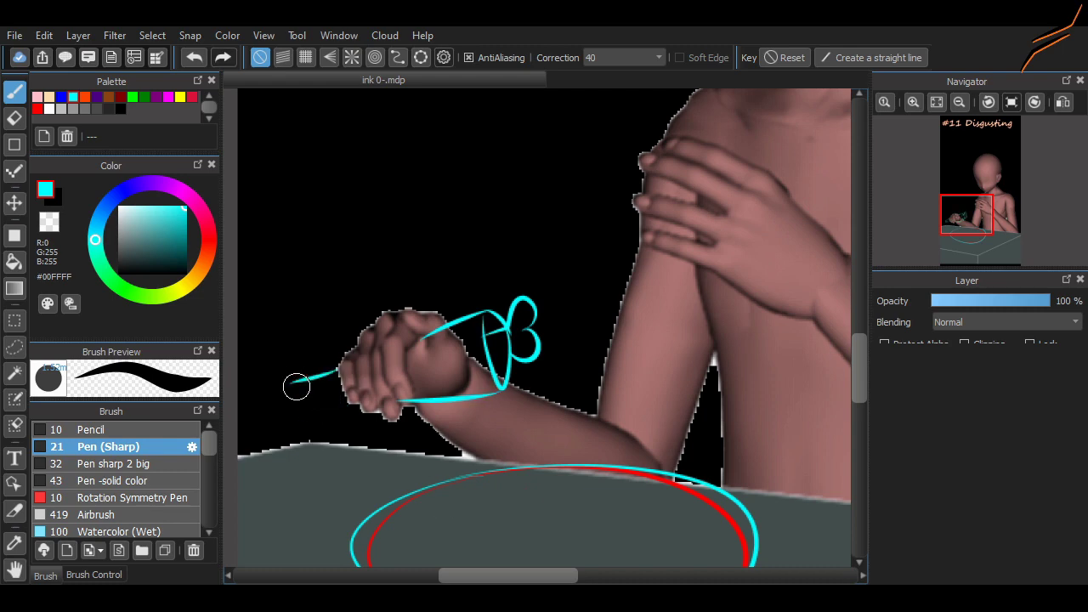
Sketch a bent severed leg across the plate, with the foot at one end and the cut thigh at the other.
{"action": "scroll", "coordinate": [596, 431], "scroll_direction": "down", "scroll_amount": 3}
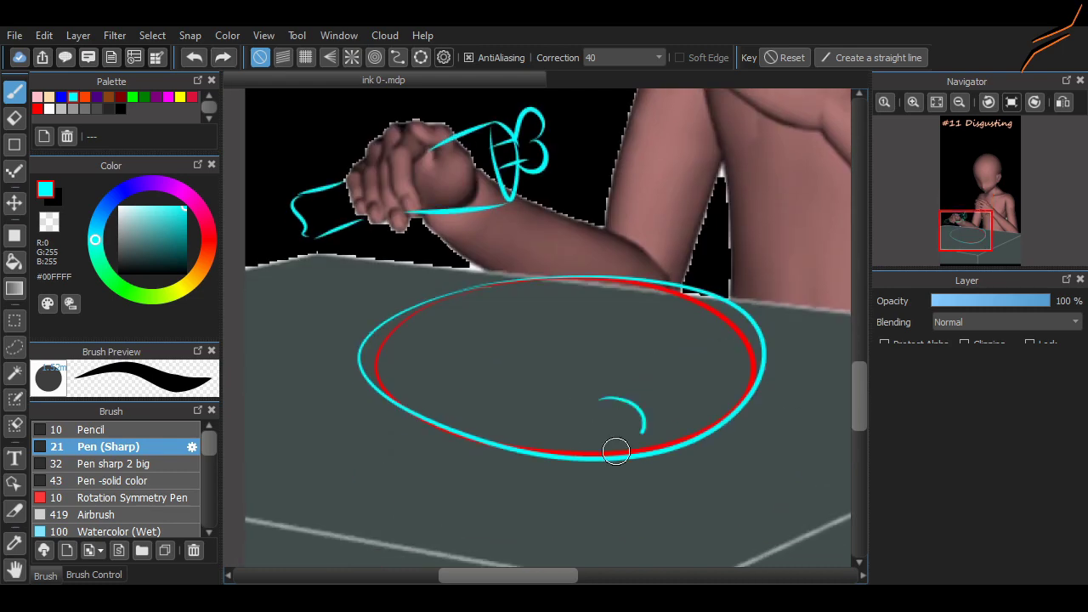
{"action": "key", "text": "ctrl+z"}
{"action": "left_click_drag", "start_coordinate": [476, 374], "coordinate": [692, 340]}
{"action": "key", "text": "ctrl+z"}
{"action": "left_click_drag", "start_coordinate": [490, 325], "coordinate": [472, 417]}
{"action": "left_click_drag", "start_coordinate": [497, 339], "coordinate": [731, 340]}
{"action": "mouse_move", "coordinate": [493, 419]}
{"action": "left_mouse_down"}
{"action": "mouse_move", "coordinate": [663, 384]}
{"action": "mouse_move", "coordinate": [731, 356]}
{"action": "mouse_move", "coordinate": [778, 397]}
{"action": "left_mouse_up"}
{"action": "mouse_move", "coordinate": [403, 274]}
{"action": "left_mouse_down"}
{"action": "mouse_move", "coordinate": [363, 296]}
{"action": "mouse_move", "coordinate": [338, 259]}
{"action": "left_mouse_up"}
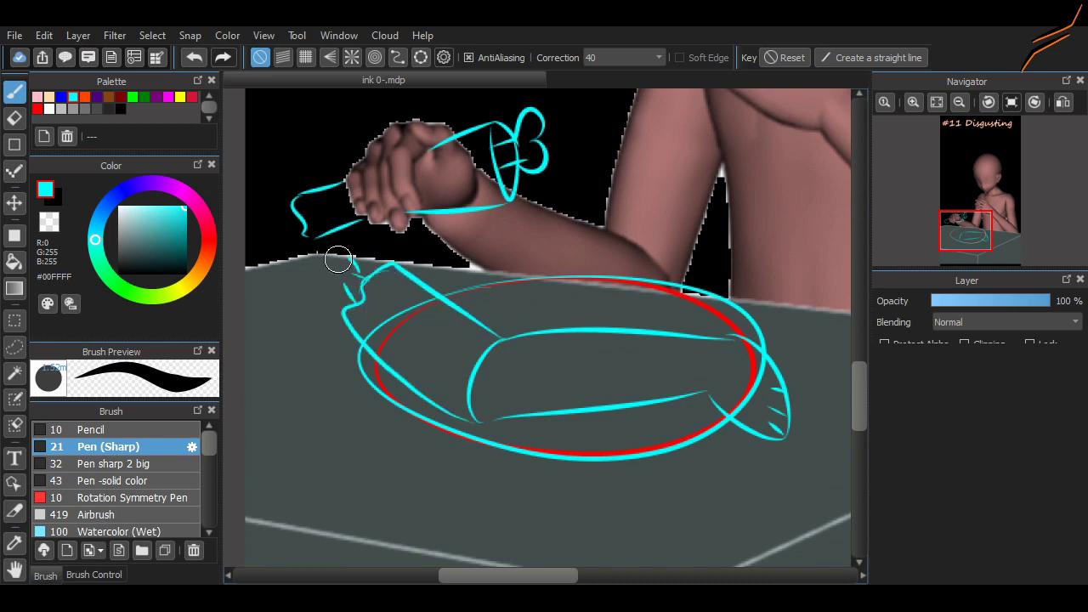
Sketch a severed arm lying over the leg, its hand and fingers hanging over the plate's front edge.
{"action": "mouse_move", "coordinate": [501, 304]}
{"action": "left_mouse_down"}
{"action": "mouse_move", "coordinate": [559, 326]}
{"action": "mouse_move", "coordinate": [588, 382]}
{"action": "mouse_move", "coordinate": [634, 425]}
{"action": "left_mouse_up"}
{"action": "key", "text": "ctrl+z"}
{"action": "key", "text": "ctrl+z"}
{"action": "left_click_drag", "start_coordinate": [591, 374], "coordinate": [642, 448]}
{"action": "left_click_drag", "start_coordinate": [626, 374], "coordinate": [557, 297]}
{"action": "left_click_drag", "start_coordinate": [480, 322], "coordinate": [523, 320]}
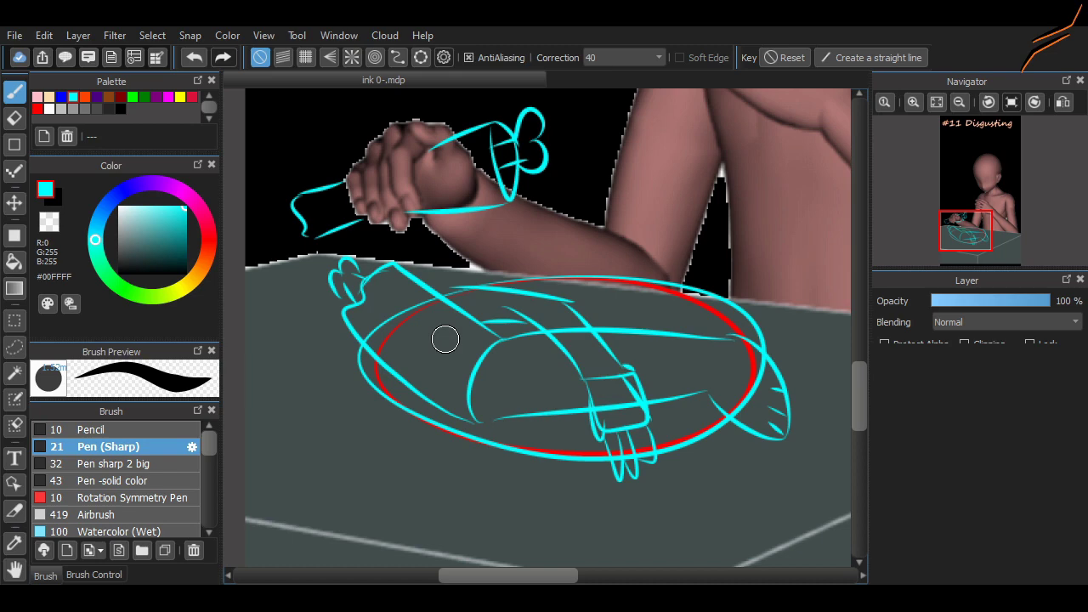
Sketch a small hand below the figure's mouth, with its palm and the fingers reaching the lips.
{"action": "scroll", "coordinate": [841, 355], "scroll_direction": "up", "scroll_amount": 5}
{"action": "scroll", "coordinate": [609, 211], "scroll_direction": "right", "scroll_amount": 2}
{"action": "key", "text": "ctrl+z"}
{"action": "left_click_drag", "start_coordinate": [658, 192], "coordinate": [614, 190]}
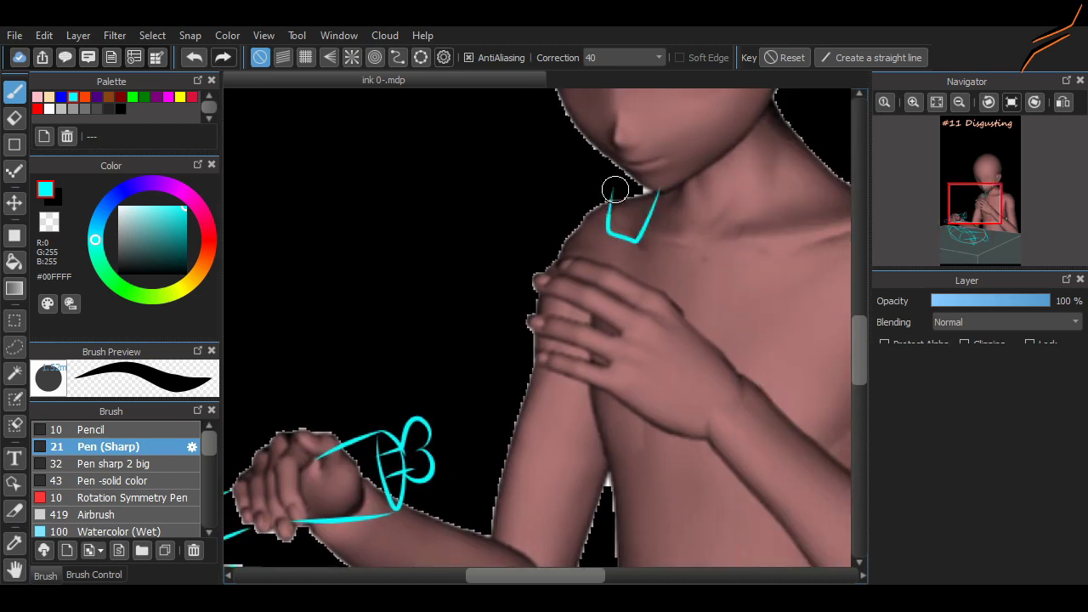
{"action": "key", "text": "ctrl+z"}
{"action": "left_click_drag", "start_coordinate": [662, 153], "coordinate": [675, 170]}
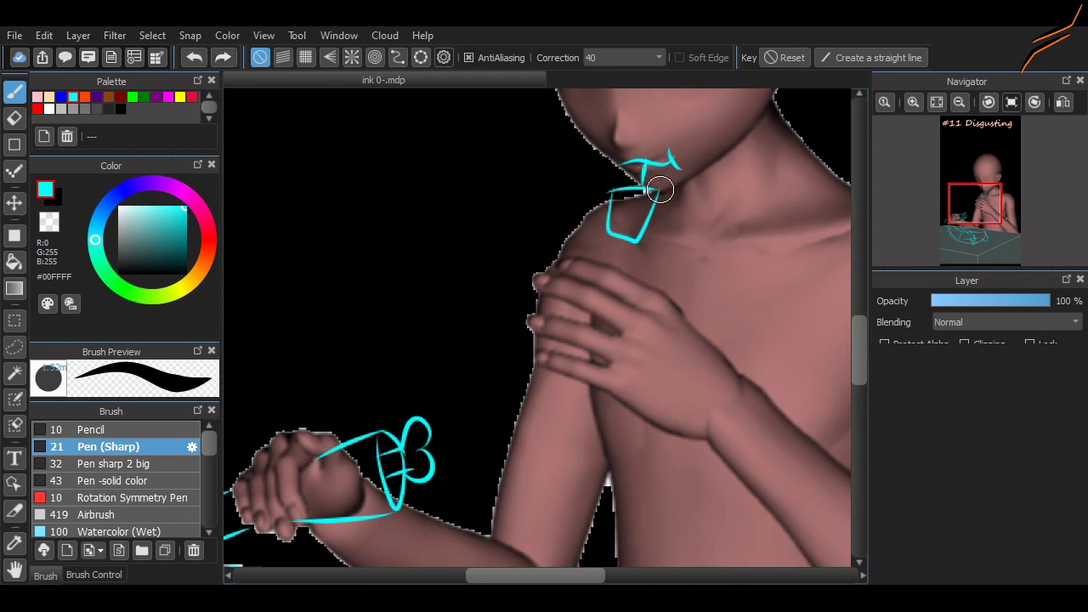
Select the small hand sketched at the mouth, transform it to fit under the chin, and clear the selection.
{"action": "key", "text": "m"}
{"action": "left_click_drag", "start_coordinate": [585, 243], "coordinate": [700, 92]}
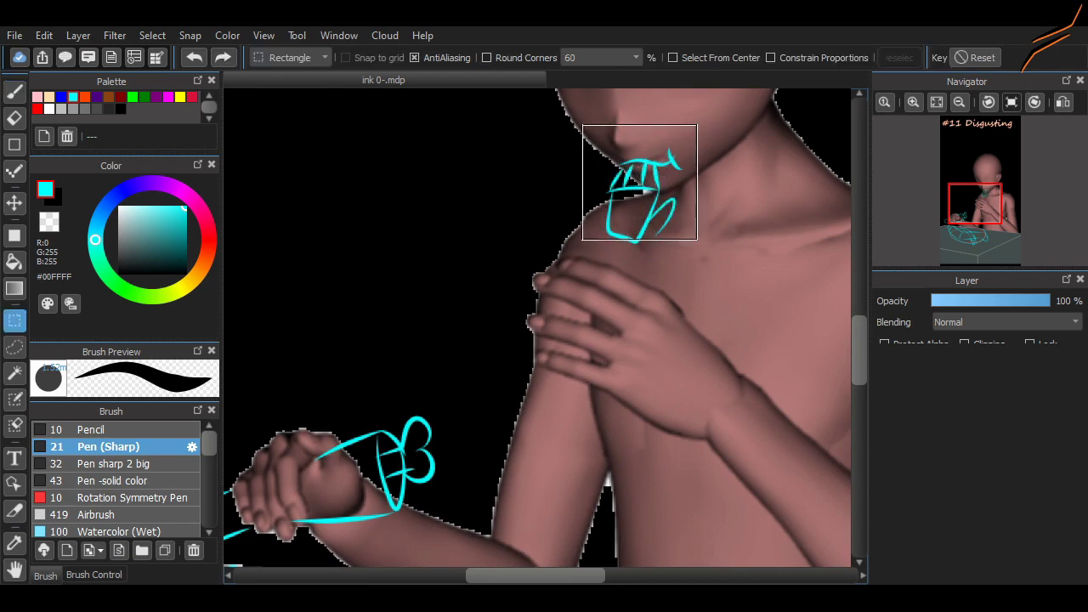
{"action": "key", "text": "ctrl+t"}
{"action": "left_click_drag", "start_coordinate": [636, 204], "coordinate": [644, 155]}
{"action": "key", "text": "Return"}
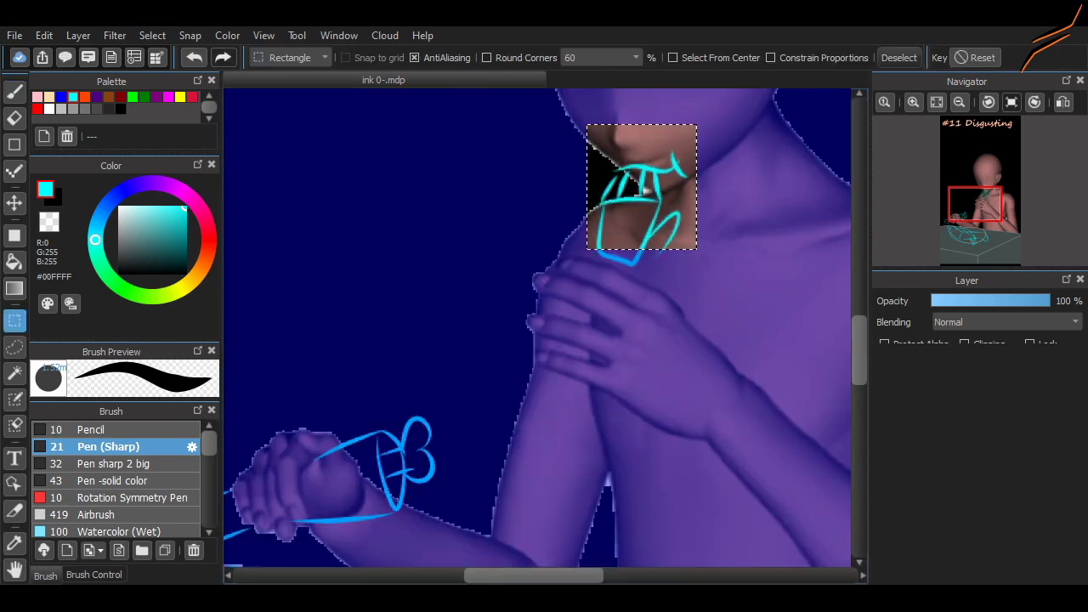
{"action": "key", "text": "ctrl+d"}
Sketch the bitten hand's forearm running down through the figure's raised hand and ending in a protruding bone.
{"action": "key", "text": "b"}
{"action": "left_click_drag", "start_coordinate": [637, 265], "coordinate": [612, 434]}
{"action": "left_click_drag", "start_coordinate": [589, 254], "coordinate": [553, 438]}
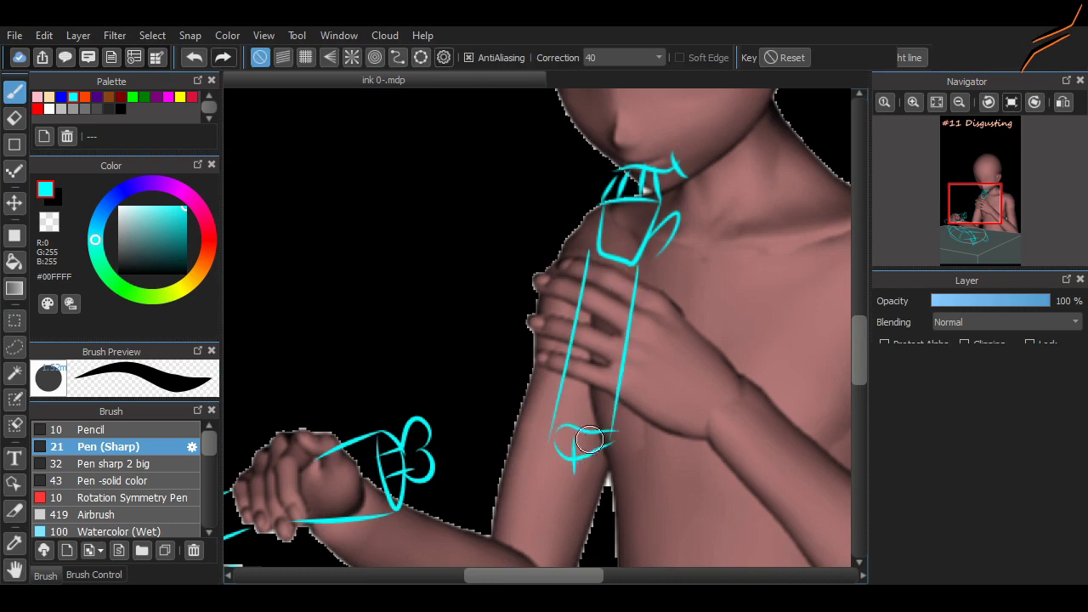
Add the three-line dialogue "-Jack? disgusting / Use the fork pls... / We are not animals" beside the head.
{"action": "scroll", "coordinate": [560, 499], "scroll_direction": "down", "scroll_amount": 6}
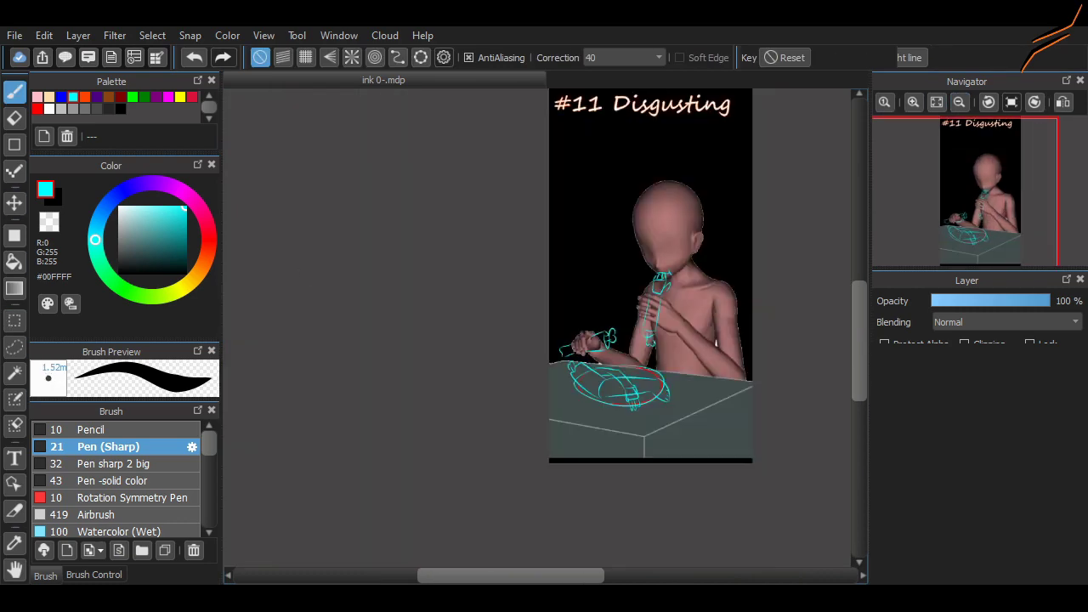
{"action": "scroll", "coordinate": [595, 255], "scroll_direction": "up", "scroll_amount": 2}
{"action": "key", "text": "t"}
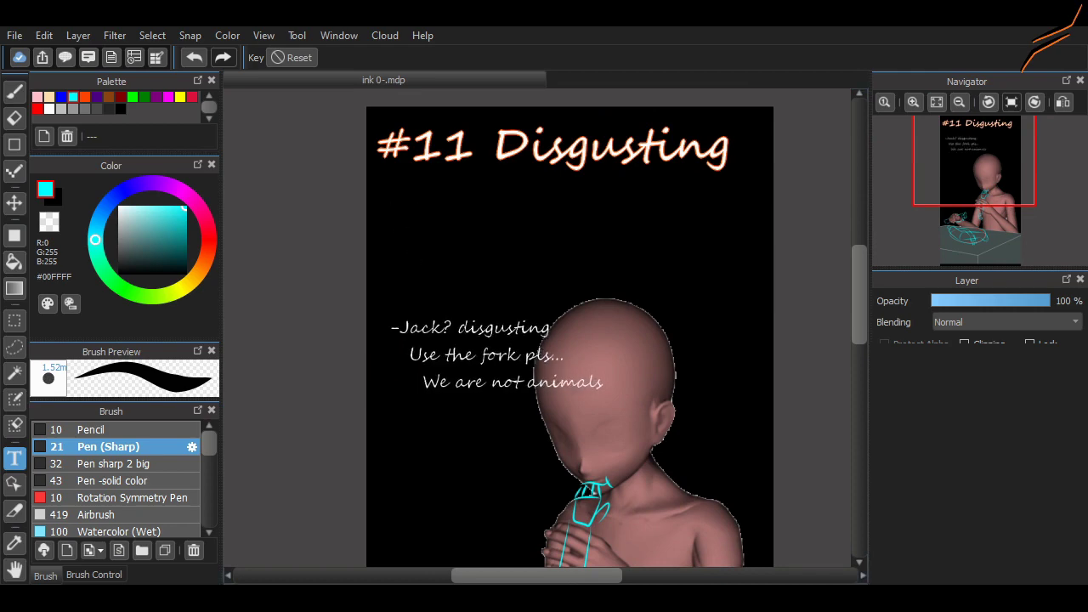
Sketch curved upper and lower lines for both of the figure's eyes with the brush.
{"action": "scroll", "coordinate": [443, 383], "scroll_direction": "up", "scroll_amount": 3}
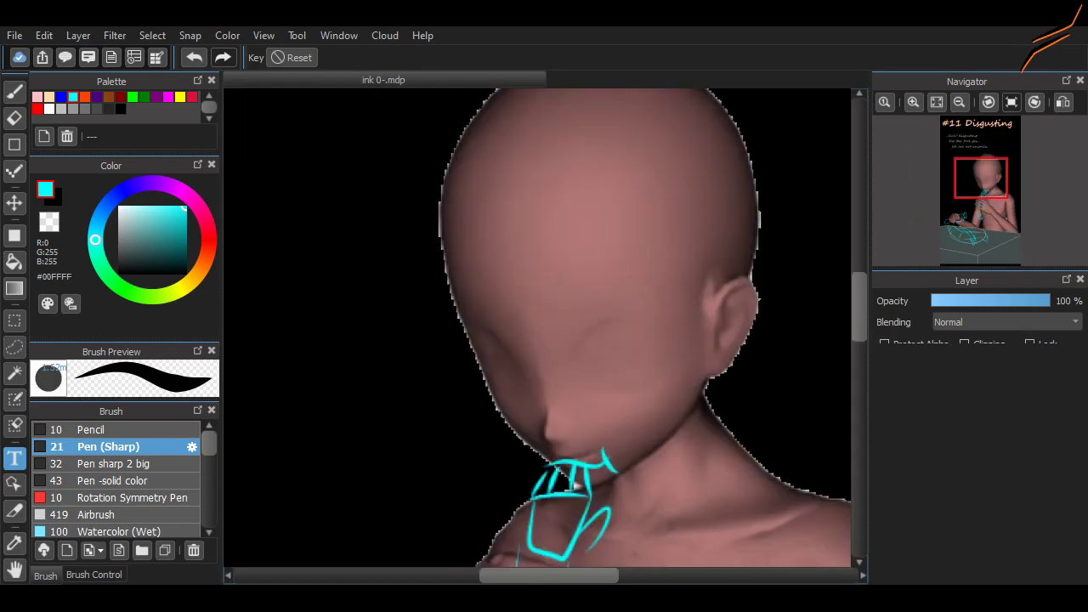
{"action": "key", "text": "b"}
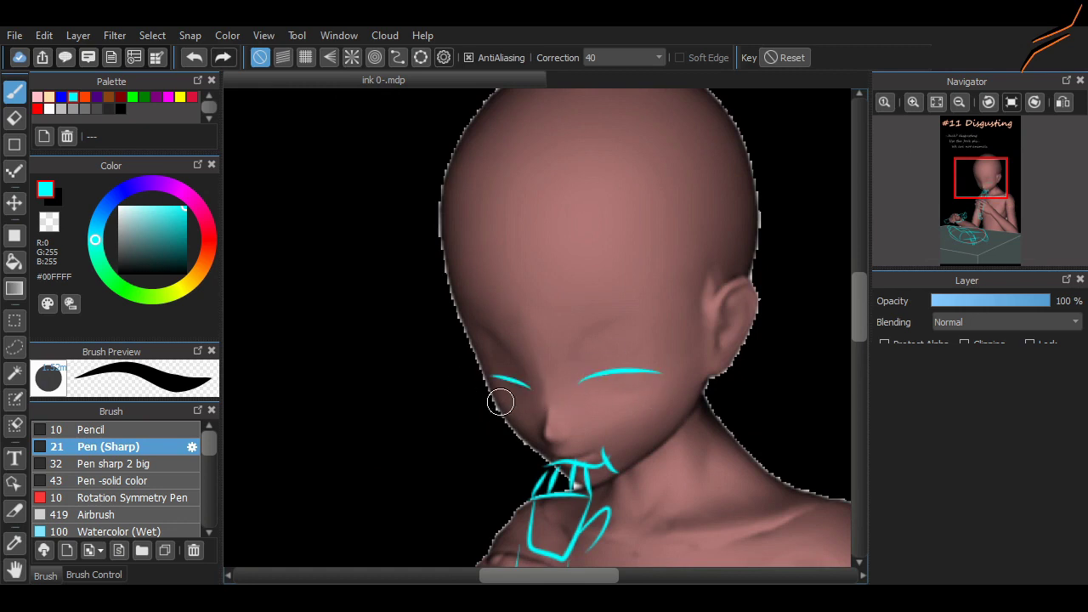
{"action": "key", "text": "ctrl+z"}
{"action": "left_click_drag", "start_coordinate": [570, 389], "coordinate": [656, 381]}
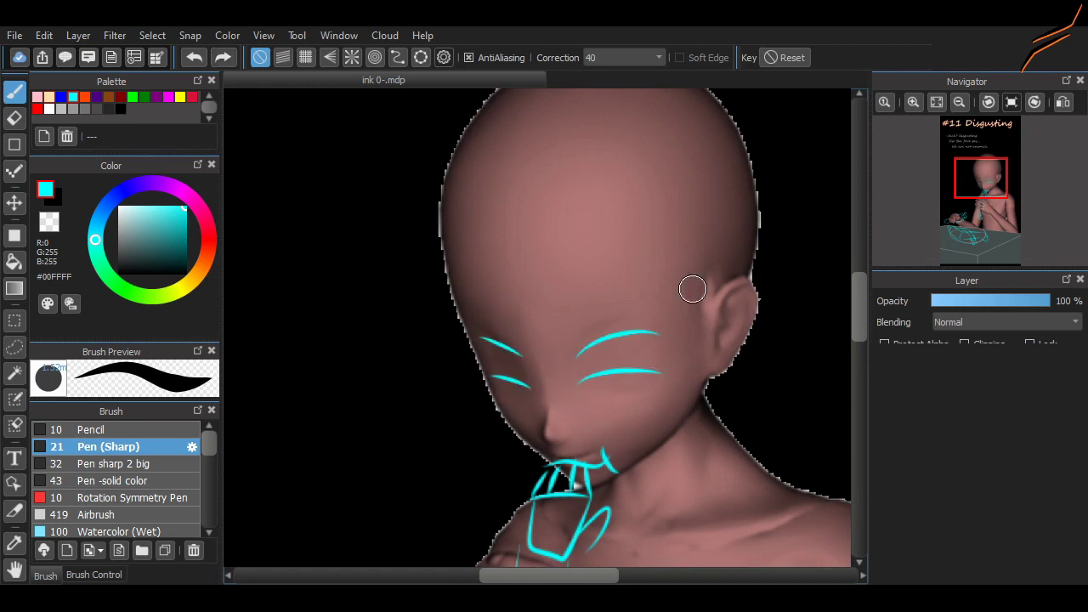
Sketch long pointed bangs falling over the forehead and the far side of the face.
{"action": "left_click_drag", "start_coordinate": [595, 166], "coordinate": [519, 408]}
{"action": "left_click_drag", "start_coordinate": [537, 246], "coordinate": [506, 433]}
{"action": "left_click_drag", "start_coordinate": [535, 179], "coordinate": [500, 429]}
{"action": "left_click_drag", "start_coordinate": [514, 197], "coordinate": [456, 416]}
{"action": "left_click_drag", "start_coordinate": [493, 232], "coordinate": [452, 417]}
{"action": "left_click_drag", "start_coordinate": [476, 158], "coordinate": [439, 399]}
Sketch a stitched scar on the cheek and a pointed ear framed by side hair strands.
{"action": "scroll", "coordinate": [629, 293], "scroll_direction": "down", "scroll_amount": 3}
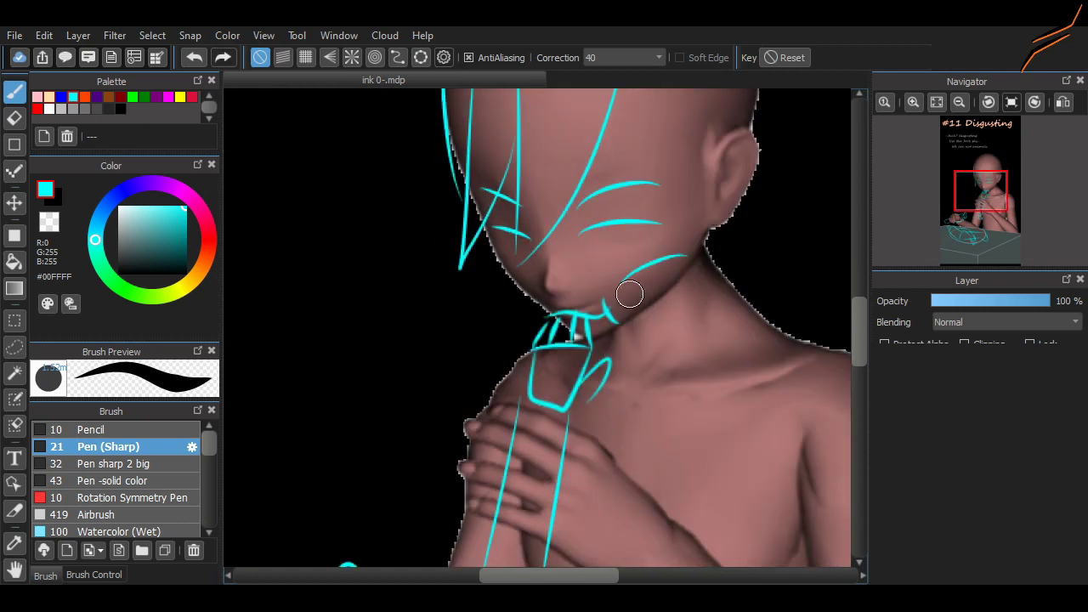
{"action": "scroll", "coordinate": [728, 272], "scroll_direction": "up", "scroll_amount": 3}
{"action": "left_click_drag", "start_coordinate": [712, 306], "coordinate": [718, 374]}
{"action": "left_click_drag", "start_coordinate": [619, 262], "coordinate": [704, 425]}
{"action": "left_click_drag", "start_coordinate": [723, 231], "coordinate": [705, 430]}
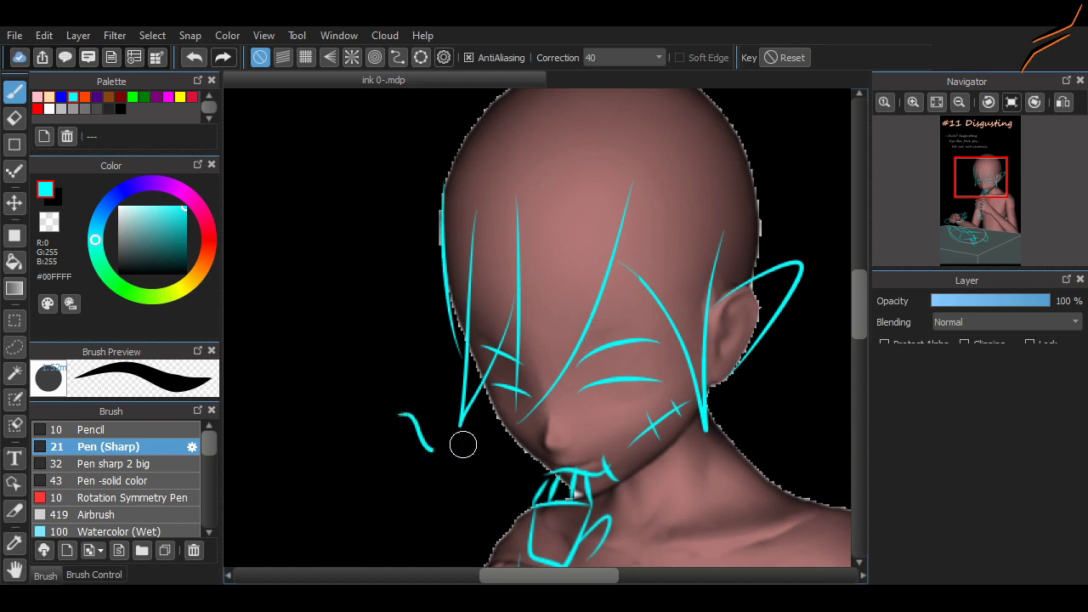
Remove the stray stroke beside the face and sketch a tall spike of hair and pointed strands behind the ear.
{"action": "key", "text": "ctrl+z"}
{"action": "scroll", "coordinate": [464, 444], "scroll_direction": "up", "scroll_amount": 2}
{"action": "scroll", "coordinate": [510, 399], "scroll_direction": "right", "scroll_amount": 3}
{"action": "left_click_drag", "start_coordinate": [646, 136], "coordinate": [544, 334]}
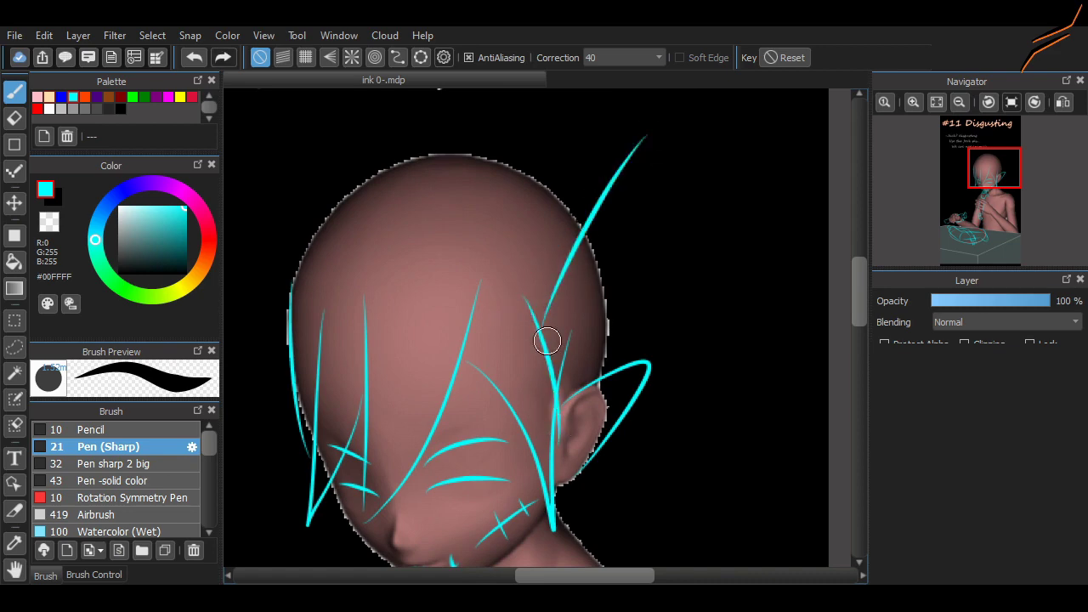
{"action": "left_click_drag", "start_coordinate": [643, 138], "coordinate": [551, 361]}
{"action": "mouse_move", "coordinate": [333, 359]}
{"action": "left_mouse_down"}
{"action": "mouse_move", "coordinate": [577, 269]}
{"action": "mouse_move", "coordinate": [663, 489]}
{"action": "left_mouse_up"}
{"action": "key", "text": "ctrl+z"}
{"action": "left_click_drag", "start_coordinate": [616, 429], "coordinate": [633, 514]}
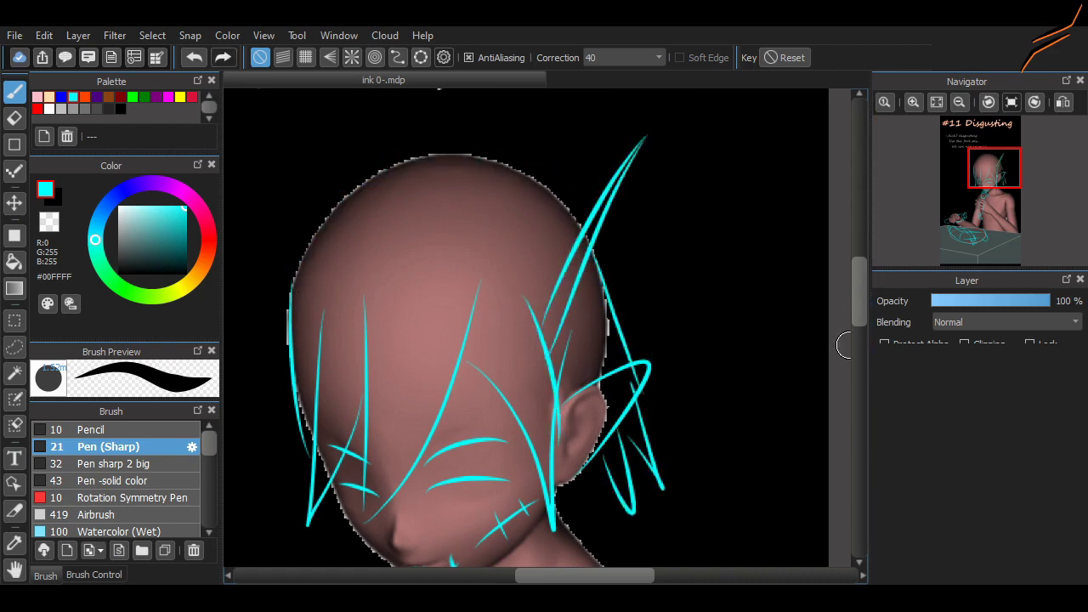
Sketch the shirt's V-shaped neckline from the near shoulder to the upper chest.
{"action": "scroll", "coordinate": [844, 345], "scroll_direction": "down", "scroll_amount": 4}
{"action": "left_click_drag", "start_coordinate": [549, 287], "coordinate": [436, 423]}
{"action": "key", "text": "ctrl+z"}
{"action": "left_click_drag", "start_coordinate": [629, 274], "coordinate": [463, 347]}
{"action": "left_click_drag", "start_coordinate": [433, 326], "coordinate": [457, 350]}
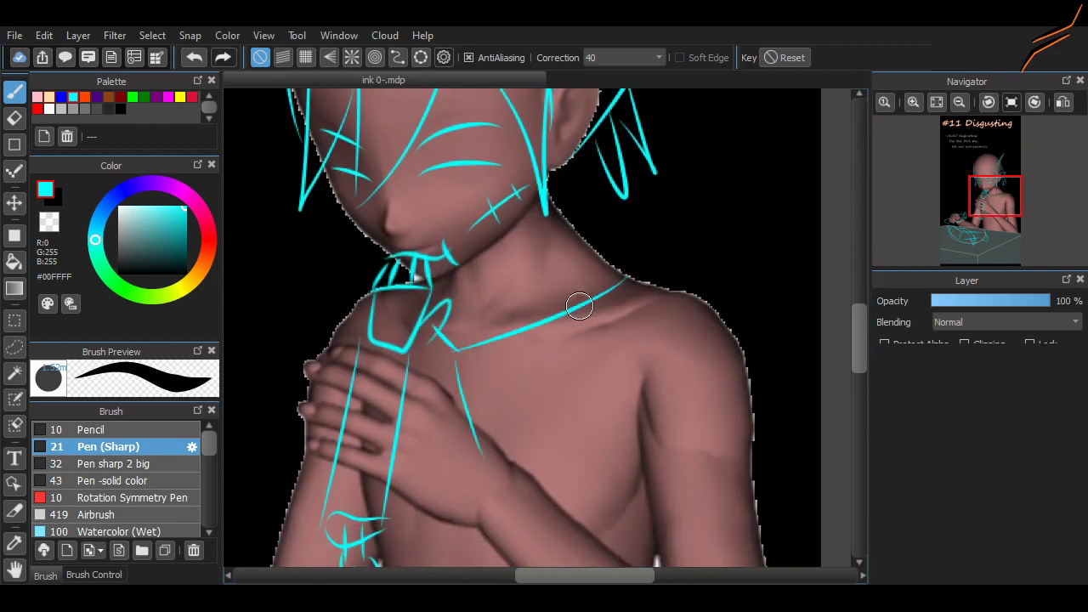
Sketch the shirt's loose short sleeve over the near shoulder and upper arm.
{"action": "scroll", "coordinate": [646, 340], "scroll_direction": "down", "scroll_amount": 3}
{"action": "left_click_drag", "start_coordinate": [646, 179], "coordinate": [777, 289]}
{"action": "key", "text": "ctrl+z"}
{"action": "left_click_drag", "start_coordinate": [761, 238], "coordinate": [786, 366]}
Sketch a drip falling from the cut end of the limb in the fist and a curled piece of food on the plate.
{"action": "scroll", "coordinate": [498, 394], "scroll_direction": "down", "scroll_amount": 4}
{"action": "scroll", "coordinate": [524, 542], "scroll_direction": "down", "scroll_amount": 1}
{"action": "scroll", "coordinate": [524, 541], "scroll_direction": "left", "scroll_amount": 3}
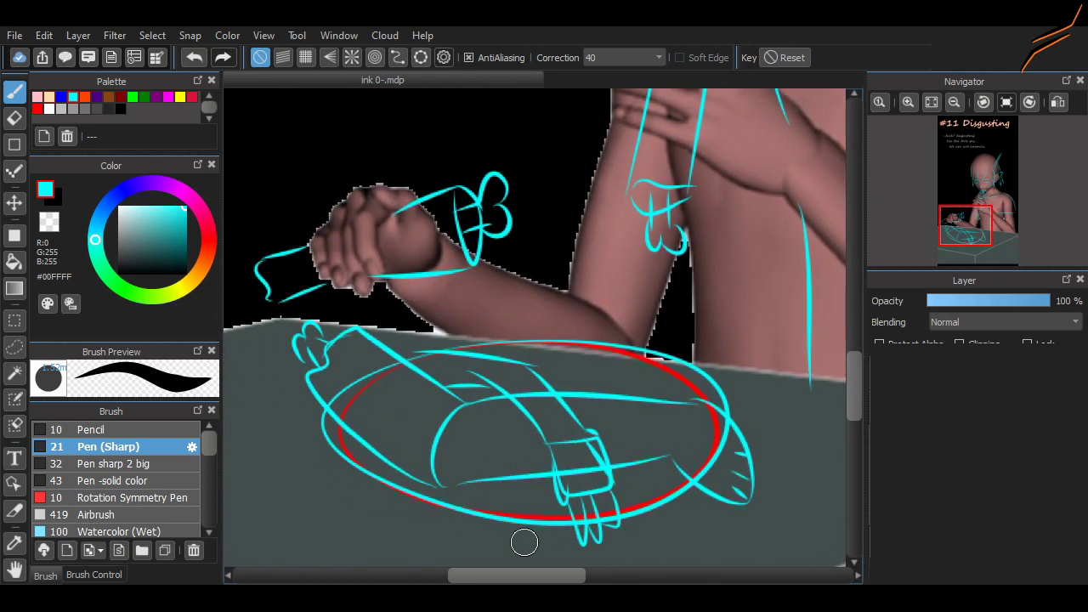
{"action": "scroll", "coordinate": [364, 316], "scroll_direction": "left", "scroll_amount": 3}
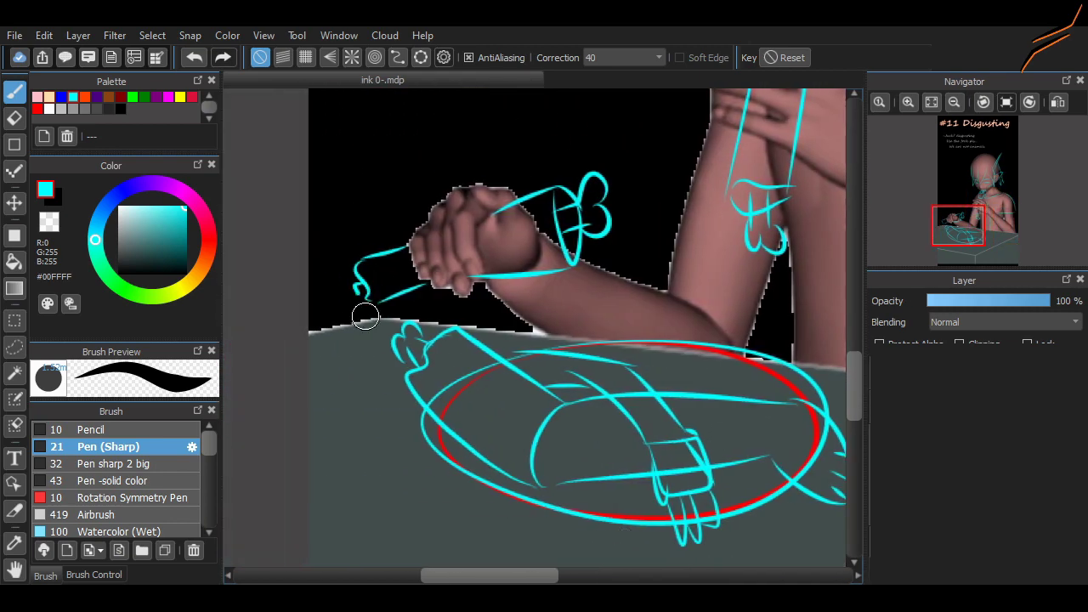
{"action": "key", "text": "ctrl+z"}
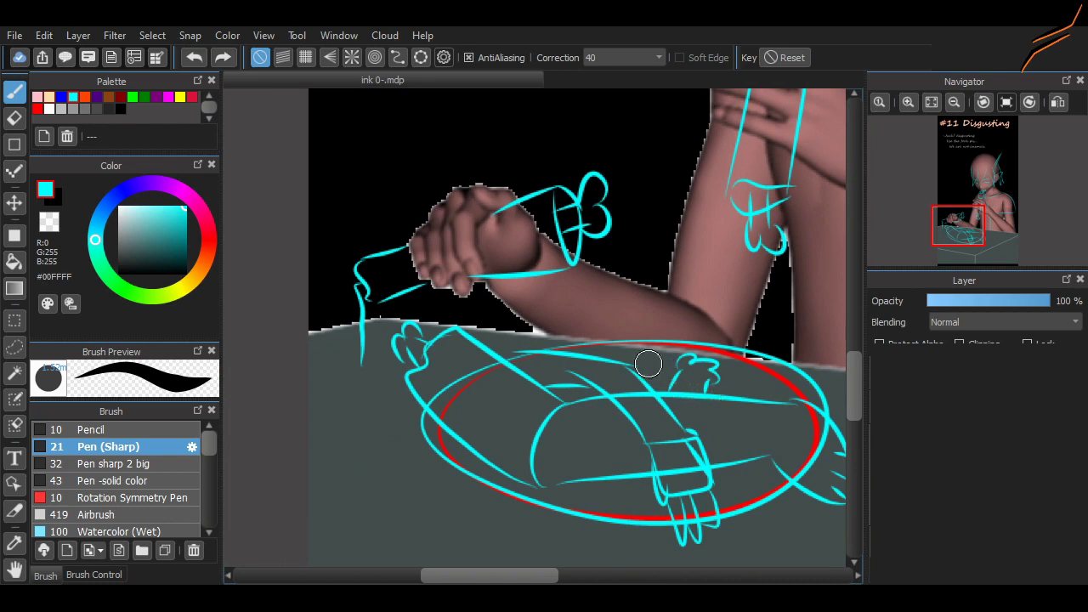
Outline the mound of food at the back of the plate and sketch two pieces of cutlery beside it.
{"action": "scroll", "coordinate": [680, 405], "scroll_direction": "right", "scroll_amount": 6}
{"action": "mouse_move", "coordinate": [746, 402]}
{"action": "left_mouse_down"}
{"action": "mouse_move", "coordinate": [672, 493]}
{"action": "mouse_move", "coordinate": [692, 477]}
{"action": "mouse_move", "coordinate": [680, 503]}
{"action": "left_mouse_up"}
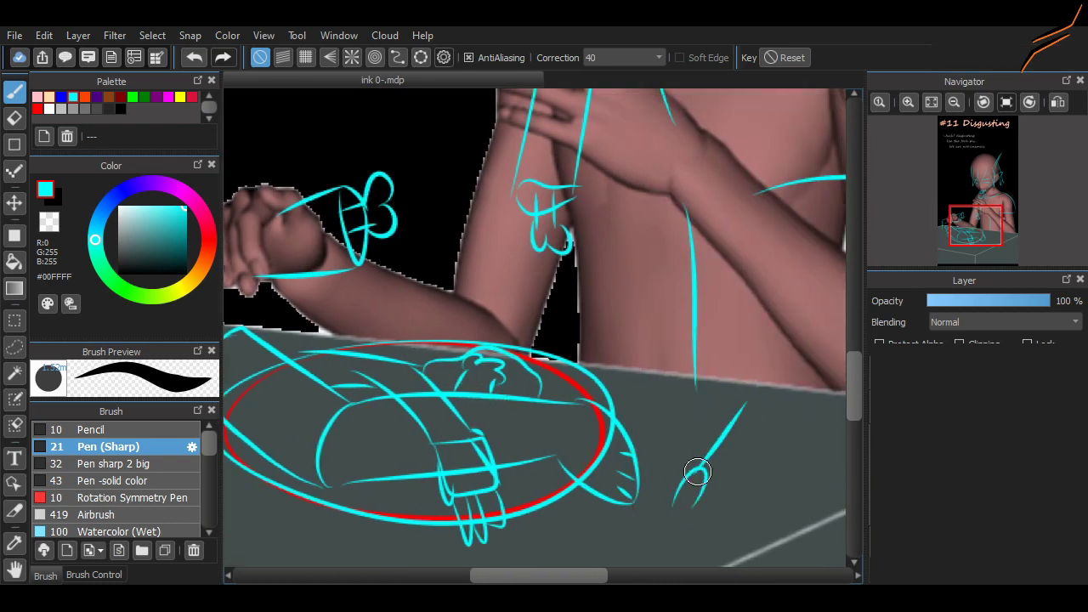
{"action": "left_click_drag", "start_coordinate": [791, 408], "coordinate": [780, 455]}
Shrink the three-line dialogue and move it up beneath the "#11 Disgusting" title.
{"action": "scroll", "coordinate": [832, 358], "scroll_direction": "down", "scroll_amount": 4}
{"action": "scroll", "coordinate": [538, 318], "scroll_direction": "up", "scroll_amount": 3}
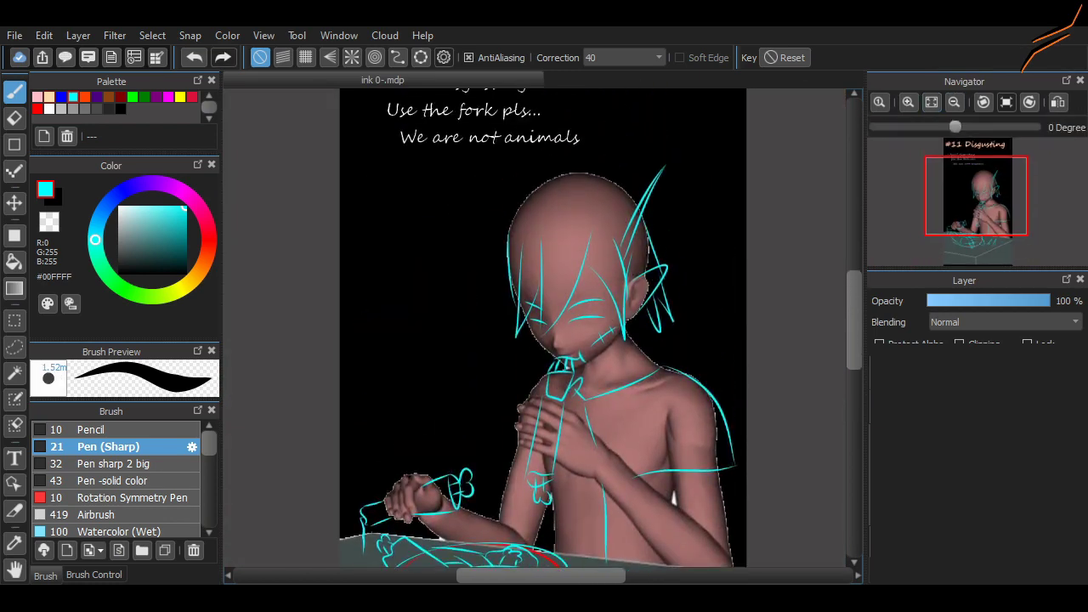
{"action": "scroll", "coordinate": [537, 318], "scroll_direction": "up", "scroll_amount": 2}
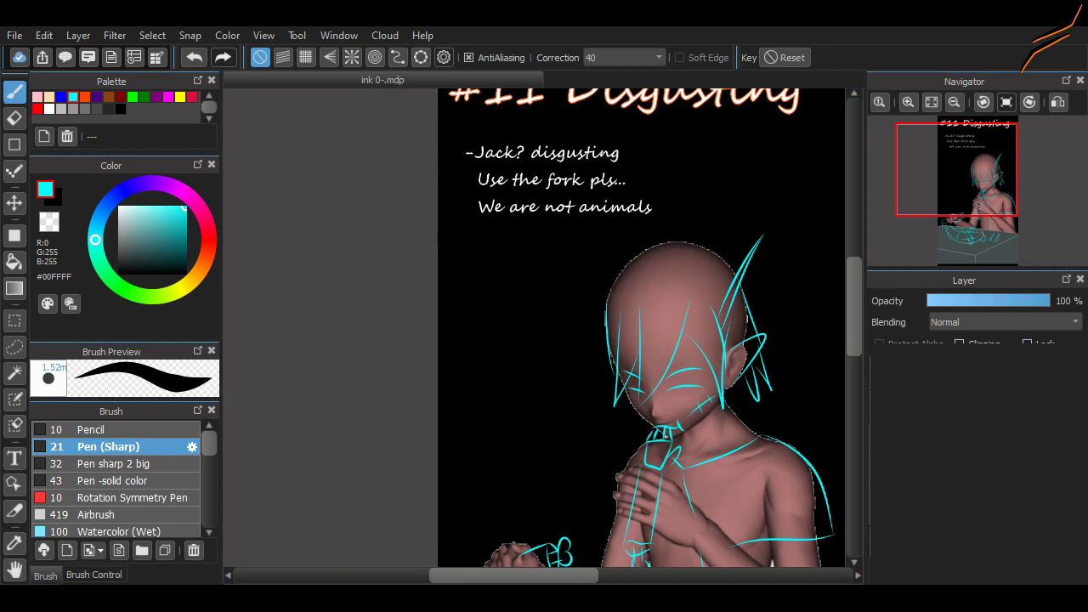
{"action": "key", "text": "v"}
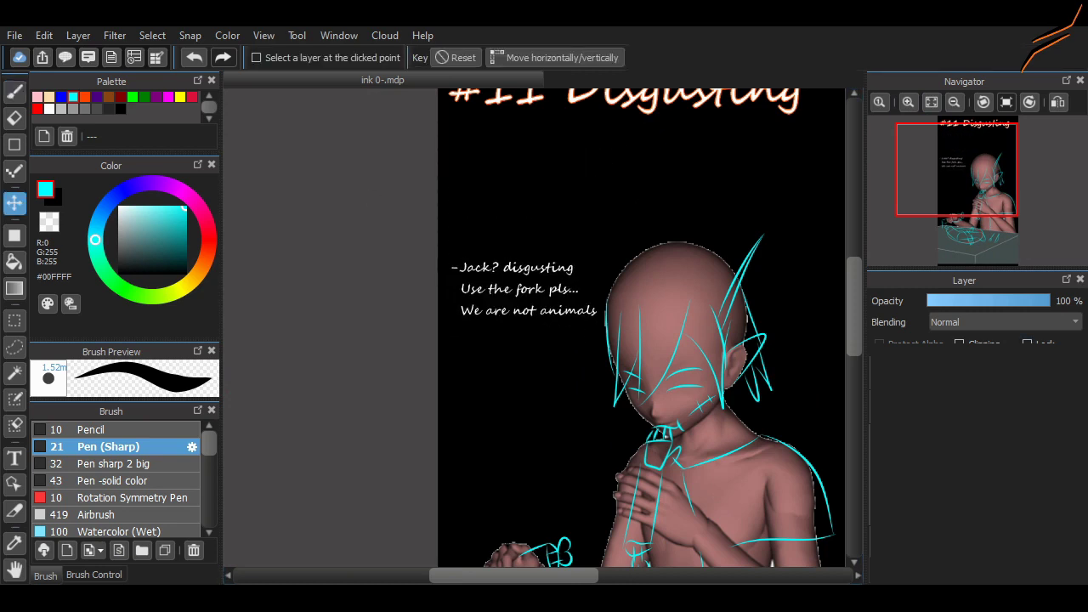
{"action": "left_click_drag", "start_coordinate": [510, 284], "coordinate": [515, 157]}
Sketch a short nose line on the face and a stitched scar with two cross marks on the neck.
{"action": "mouse_move", "coordinate": [957, 169]}
{"action": "left_mouse_down"}
{"action": "mouse_move", "coordinate": [970, 213]}
{"action": "mouse_move", "coordinate": [974, 181]}
{"action": "left_mouse_up"}
{"action": "scroll", "coordinate": [557, 328], "scroll_direction": "down", "scroll_amount": 5}
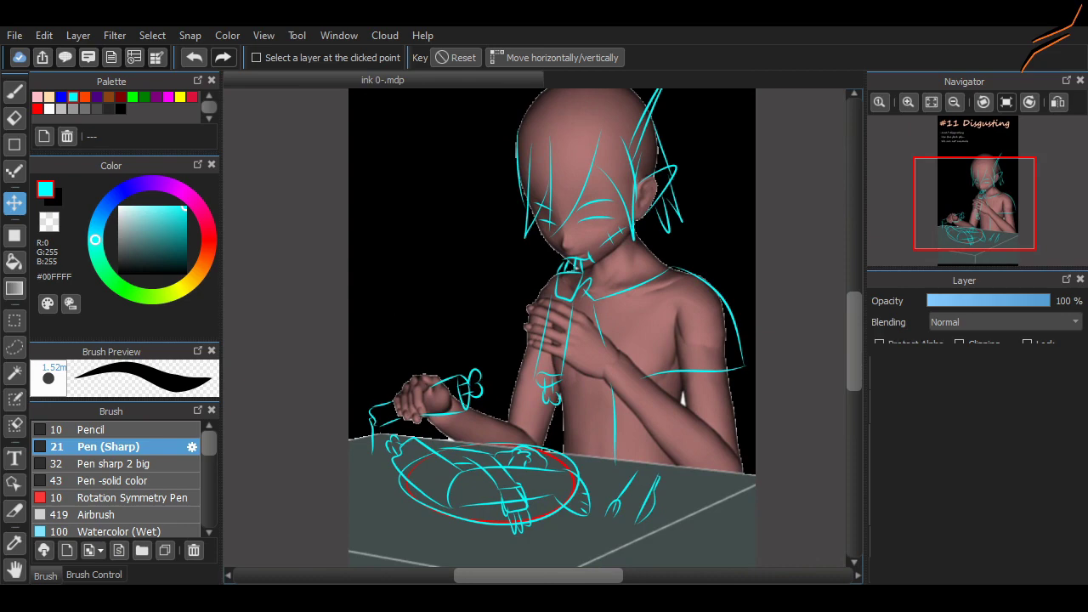
{"action": "scroll", "coordinate": [510, 280], "scroll_direction": "up", "scroll_amount": 5}
{"action": "key", "text": "b"}
{"action": "left_click_drag", "start_coordinate": [630, 425], "coordinate": [729, 357]}
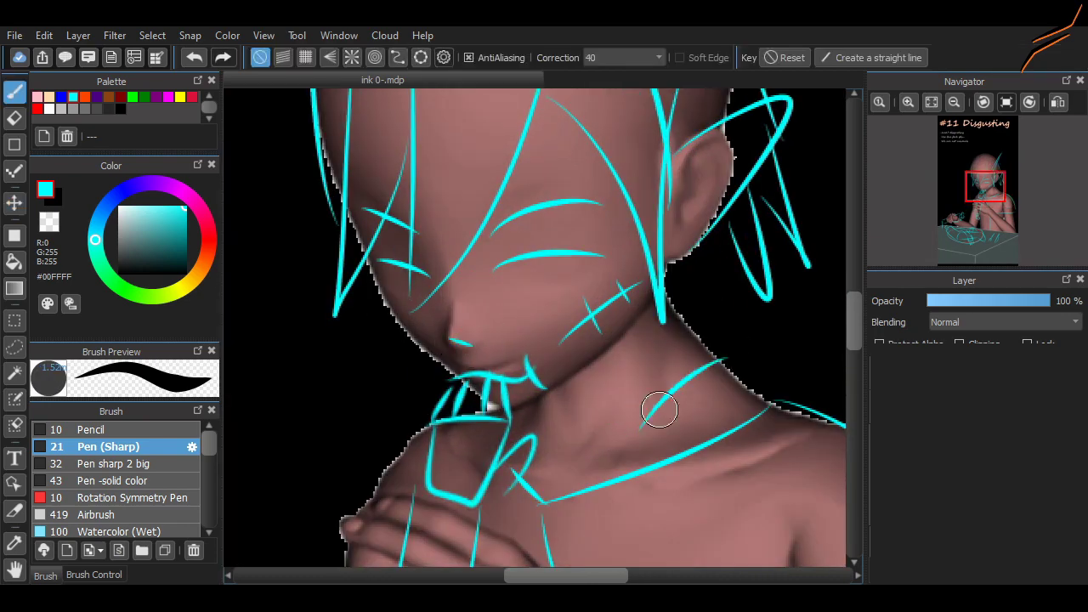
{"action": "left_click_drag", "start_coordinate": [646, 393], "coordinate": [672, 416]}
{"action": "left_click_drag", "start_coordinate": [683, 361], "coordinate": [704, 384]}
{"action": "scroll", "coordinate": [727, 399], "scroll_direction": "up", "scroll_amount": 6}
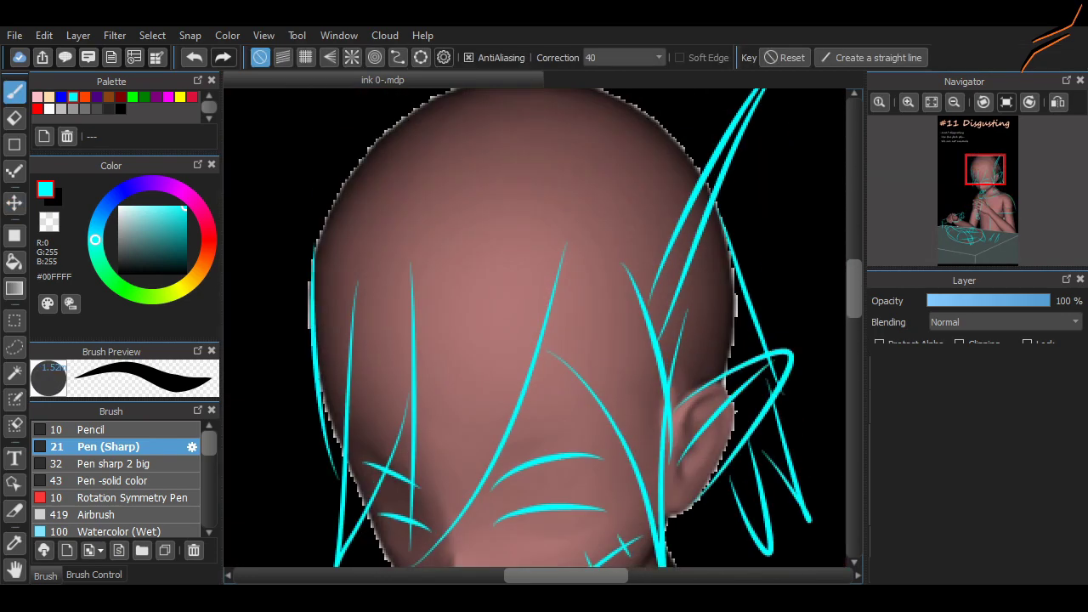
{"action": "scroll", "coordinate": [777, 145], "scroll_direction": "down", "scroll_amount": 7}
{"action": "scroll", "coordinate": [529, 275], "scroll_direction": "up", "scroll_amount": 2}
{"action": "left_click_drag", "start_coordinate": [501, 255], "coordinate": [575, 221]}
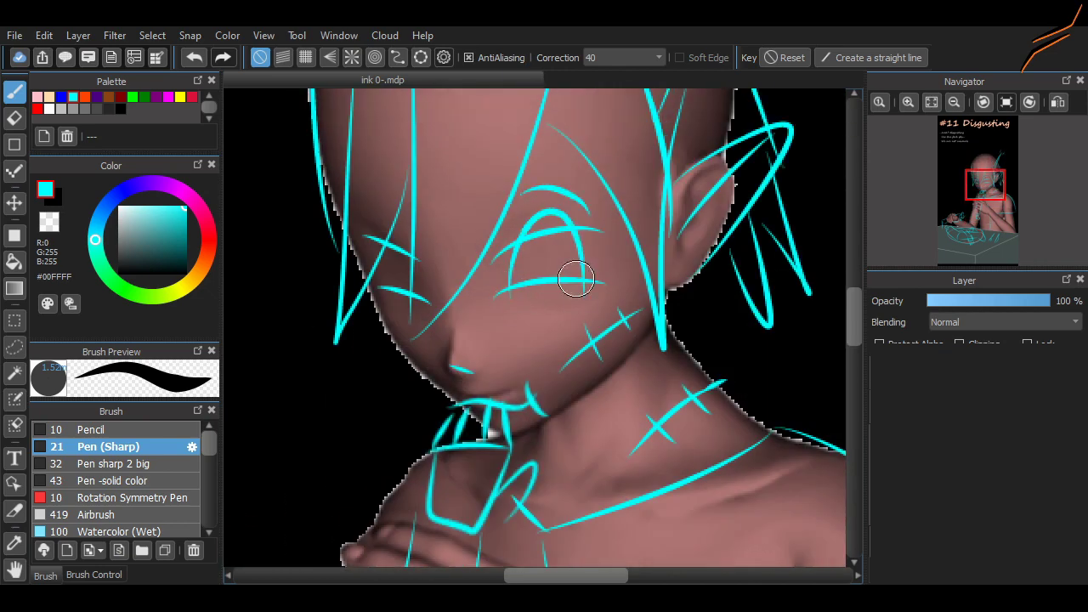
{"action": "key", "text": "ctrl+z"}
Sketch a wide sleeve around the raised forearm, with an opening at the wrist and edges widening toward the elbow.
{"action": "scroll", "coordinate": [529, 275], "scroll_direction": "down", "scroll_amount": 8}
{"action": "scroll", "coordinate": [584, 296], "scroll_direction": "up", "scroll_amount": 2}
{"action": "key", "text": "ctrl+z"}
{"action": "left_click_drag", "start_coordinate": [605, 267], "coordinate": [578, 400]}
{"action": "left_click_drag", "start_coordinate": [604, 267], "coordinate": [804, 447]}
{"action": "left_click_drag", "start_coordinate": [588, 405], "coordinate": [761, 566]}
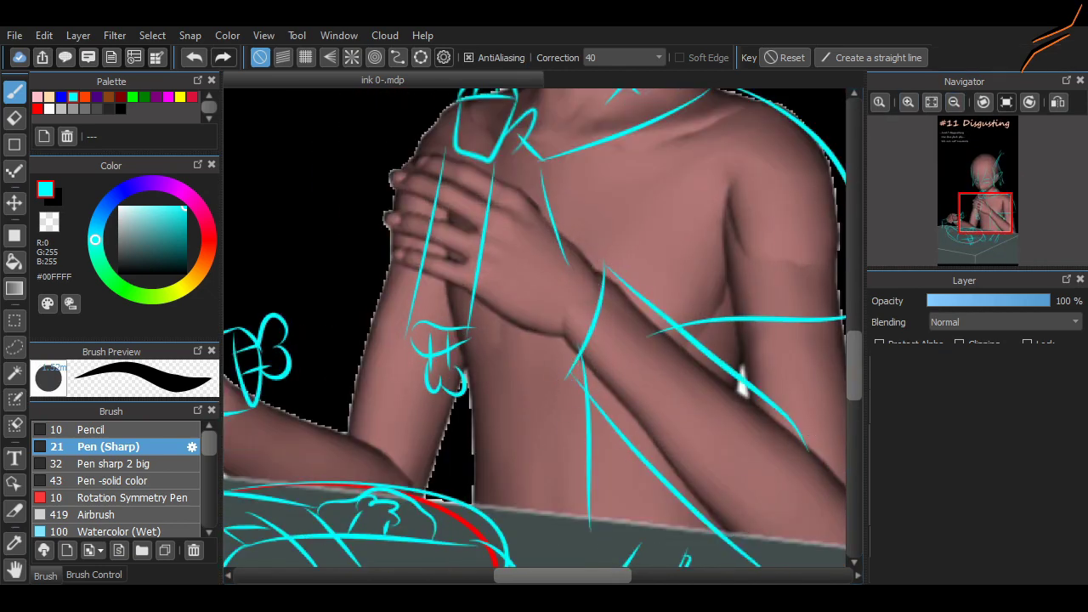
{"action": "scroll", "coordinate": [742, 384], "scroll_direction": "down", "scroll_amount": 3}
{"action": "scroll", "coordinate": [661, 514], "scroll_direction": "up", "scroll_amount": 1}
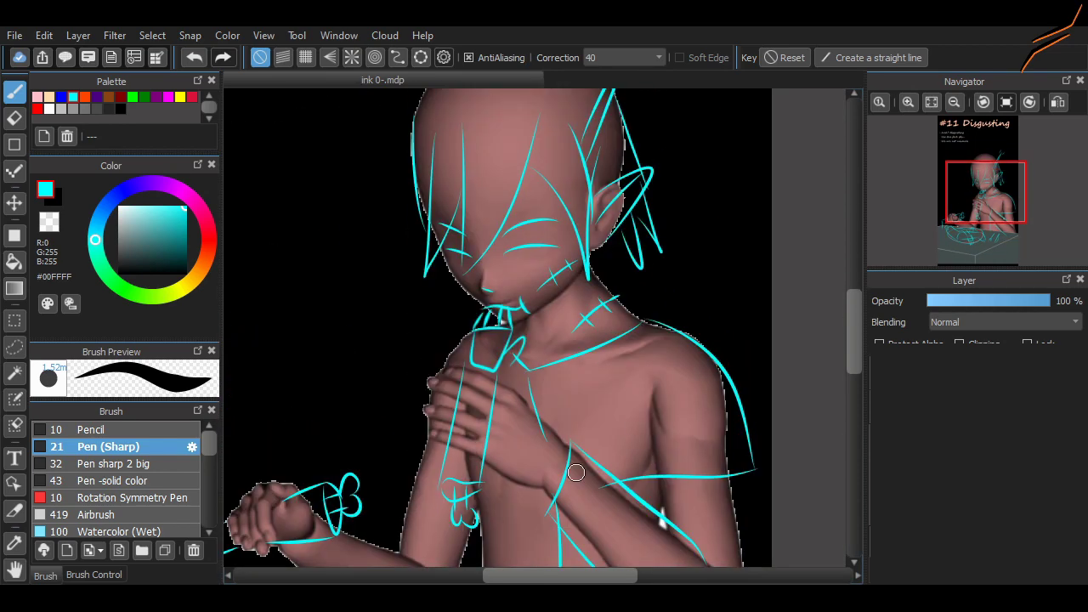
{"action": "scroll", "coordinate": [787, 296], "scroll_direction": "down", "scroll_amount": 3}
{"action": "left_click_drag", "start_coordinate": [760, 161], "coordinate": [791, 255]}
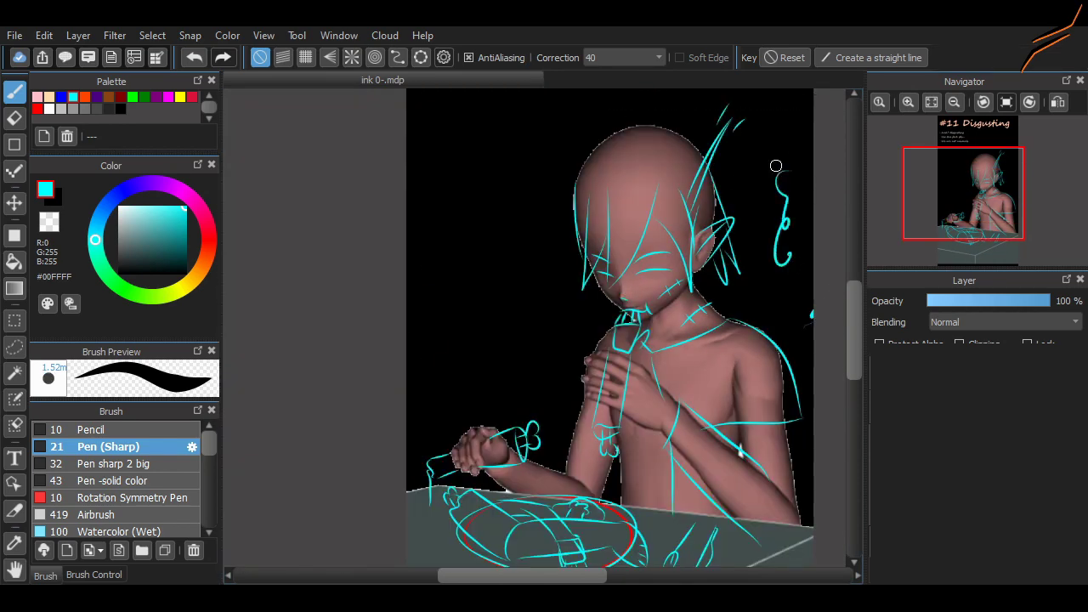
{"action": "scroll", "coordinate": [714, 315], "scroll_direction": "up", "scroll_amount": 4}
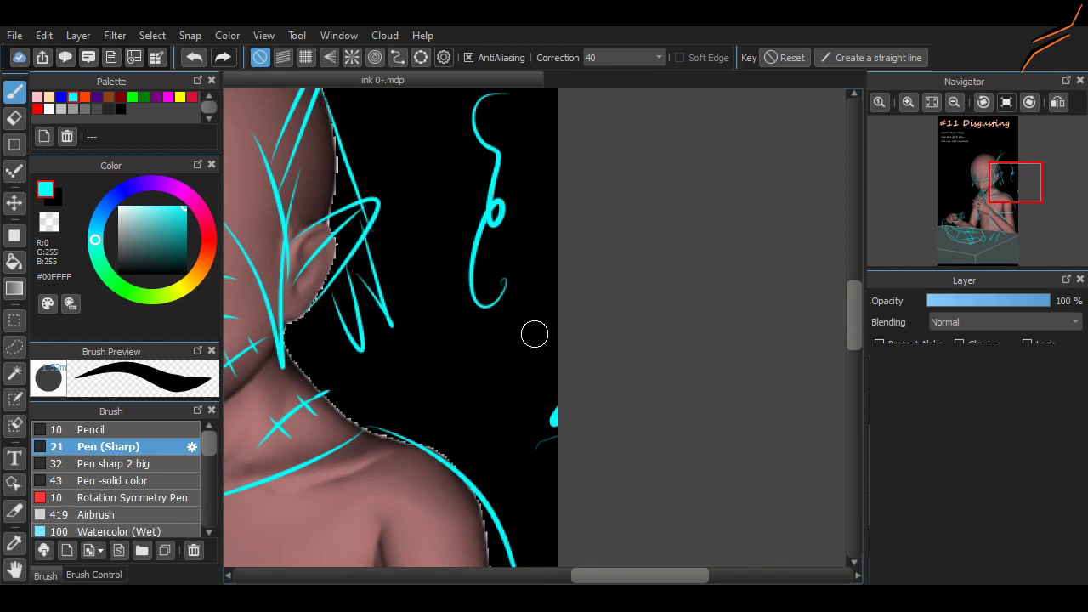
{"action": "key", "text": "ctrl+z"}
Sketch a chair back behind the figure, with a curved top rail from the neck and an upright beside the shoulder.
{"action": "mouse_move", "coordinate": [297, 357]}
{"action": "left_mouse_down"}
{"action": "mouse_move", "coordinate": [532, 391]}
{"action": "mouse_move", "coordinate": [530, 554]}
{"action": "mouse_move", "coordinate": [525, 320]}
{"action": "left_mouse_up"}
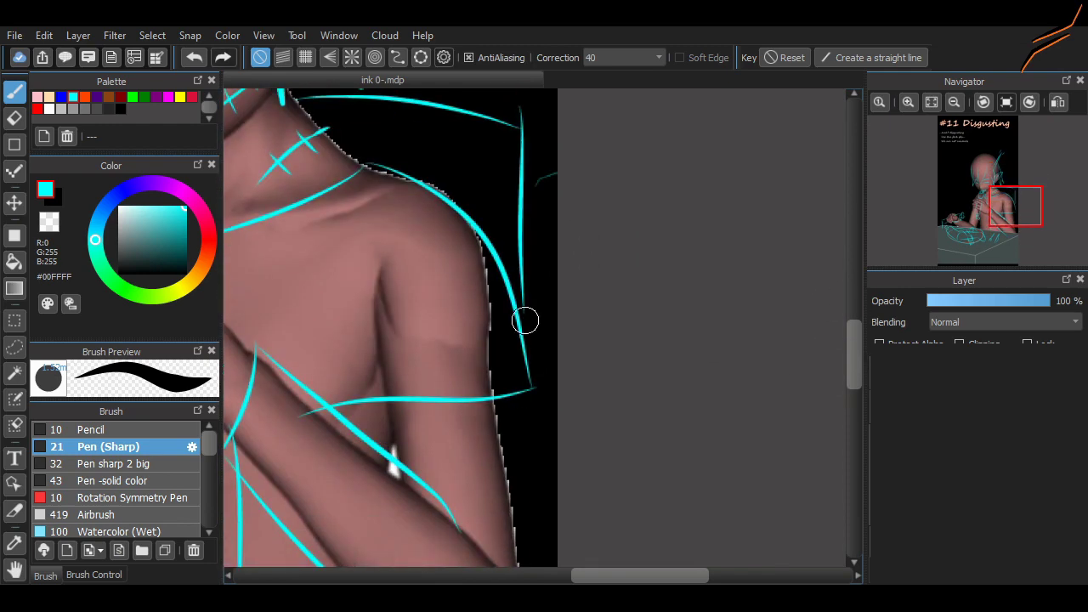
{"action": "scroll", "coordinate": [535, 255], "scroll_direction": "up", "scroll_amount": 2}
{"action": "left_click_drag", "start_coordinate": [539, 226], "coordinate": [514, 183]}
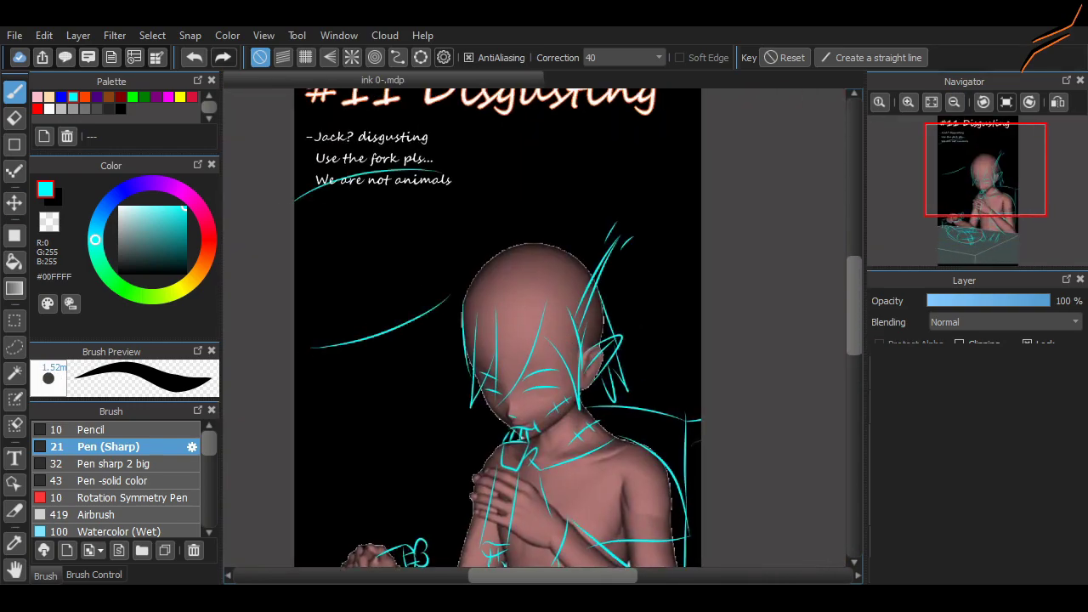
Move the three-line dialogue straight down into the space between the two curved guide lines.
{"action": "key", "text": "v"}
{"action": "left_click_drag", "start_coordinate": [374, 161], "coordinate": [374, 235]}
{"action": "scroll", "coordinate": [631, 364], "scroll_direction": "down", "scroll_amount": 3}
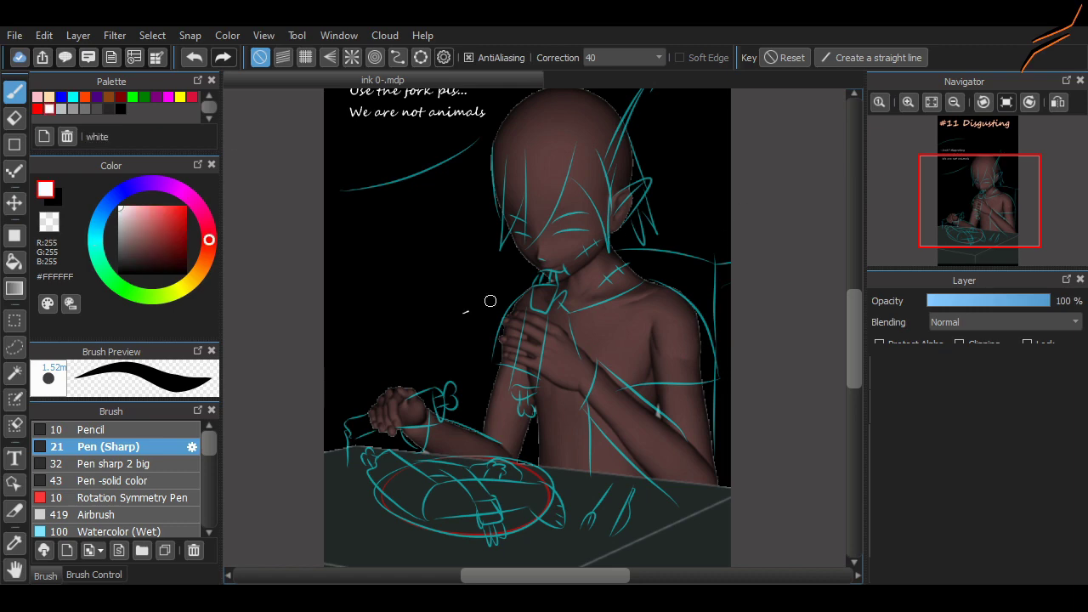
Ink the mouth line and its corner in white, along with the fingers of the severed hand held at the lips.
{"action": "scroll", "coordinate": [490, 301], "scroll_direction": "up", "scroll_amount": 6}
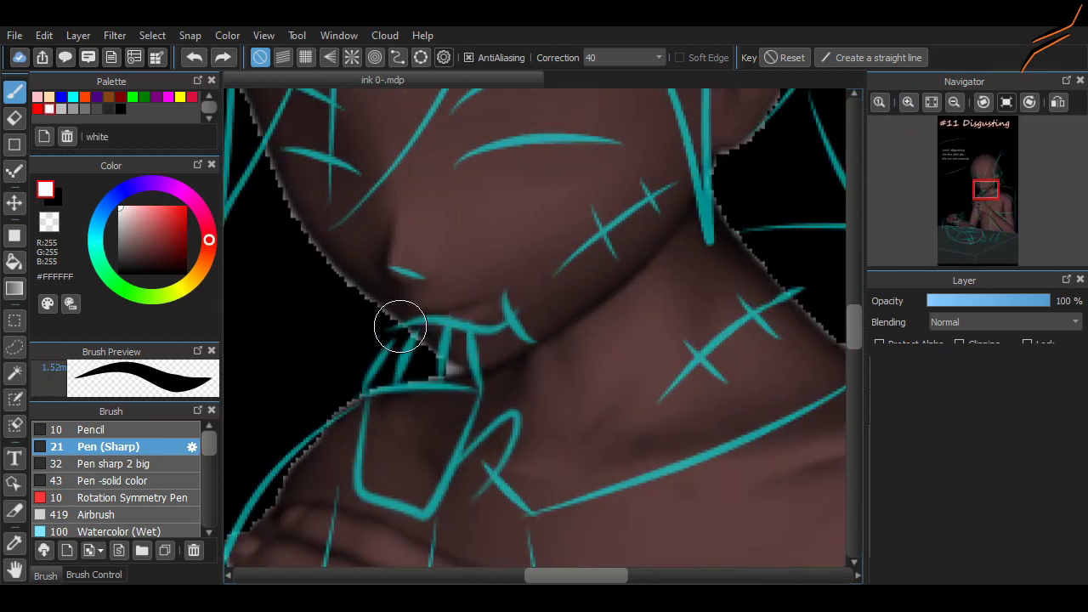
{"action": "left_click_drag", "start_coordinate": [400, 327], "coordinate": [532, 344]}
{"action": "key", "text": "ctrl+z"}
{"action": "mouse_move", "coordinate": [413, 320]}
{"action": "left_mouse_down"}
{"action": "mouse_move", "coordinate": [502, 284]}
{"action": "mouse_move", "coordinate": [411, 321]}
{"action": "left_mouse_up"}
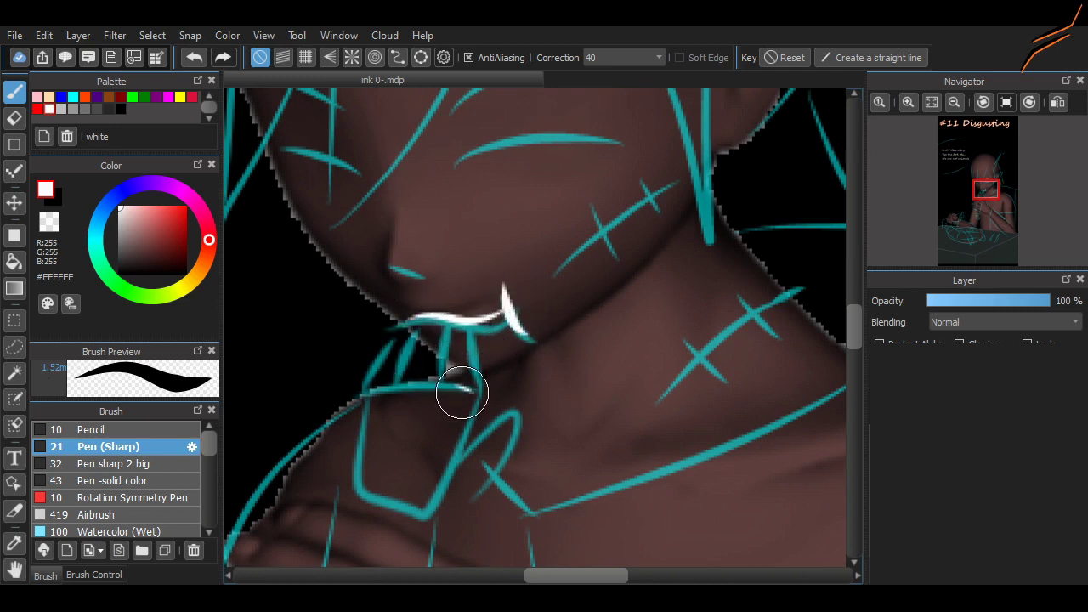
{"action": "mouse_move", "coordinate": [461, 392]}
{"action": "left_mouse_down"}
{"action": "mouse_move", "coordinate": [466, 353]}
{"action": "mouse_move", "coordinate": [406, 372]}
{"action": "left_mouse_up"}
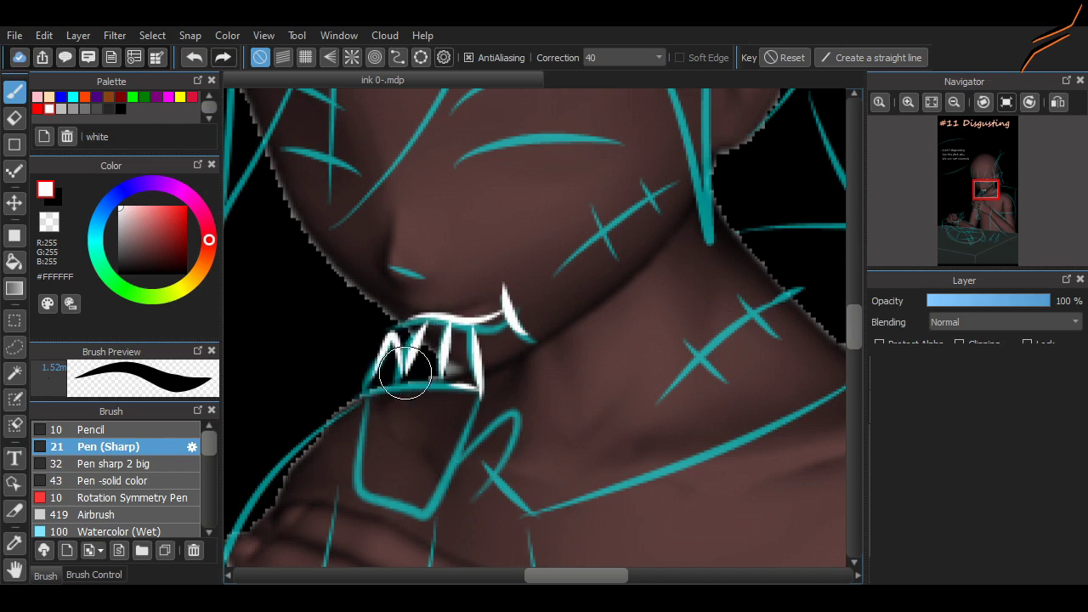
Ink the face contour in white from the far cheek down to the mouth.
{"action": "mouse_move", "coordinate": [351, 255]}
{"action": "left_mouse_down"}
{"action": "mouse_move", "coordinate": [398, 323]}
{"action": "mouse_move", "coordinate": [462, 292]}
{"action": "left_mouse_up"}
{"action": "key", "text": "ctrl+z"}
{"action": "left_click_drag", "start_coordinate": [368, 153], "coordinate": [492, 318]}
{"action": "left_click_drag", "start_coordinate": [342, 170], "coordinate": [366, 306]}
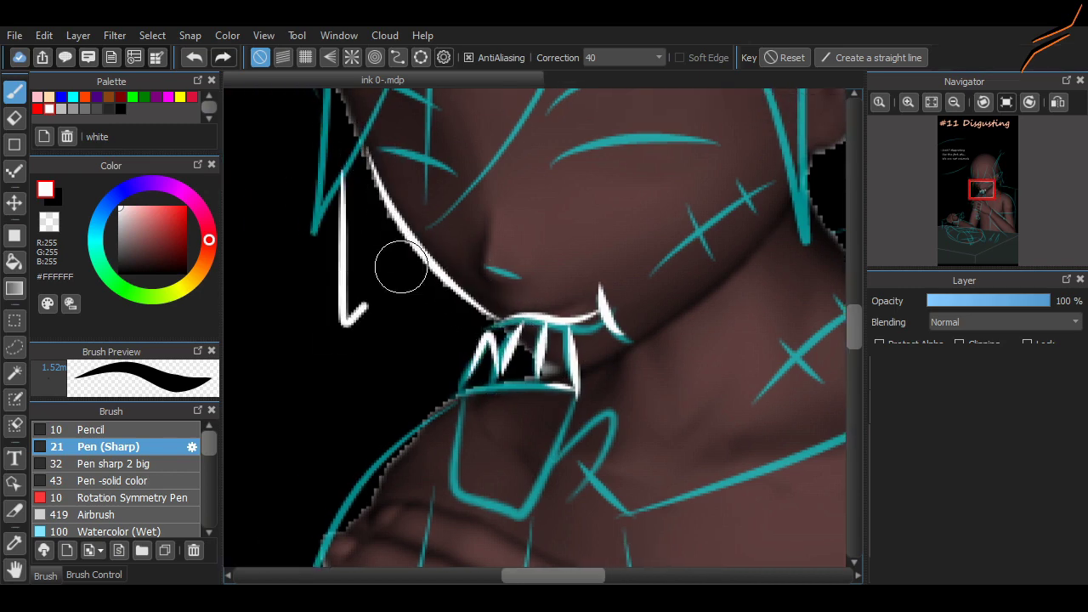
{"action": "key", "text": "ctrl+z"}
Ink the palm sides and the thumb of the severed hand below the mouth.
{"action": "left_click_drag", "start_coordinate": [536, 392], "coordinate": [571, 243]}
{"action": "mouse_move", "coordinate": [503, 239]}
{"action": "left_mouse_down"}
{"action": "mouse_move", "coordinate": [571, 244]}
{"action": "mouse_move", "coordinate": [497, 338]}
{"action": "left_mouse_up"}
{"action": "left_click_drag", "start_coordinate": [611, 280], "coordinate": [607, 243]}
{"action": "left_click_drag", "start_coordinate": [597, 314], "coordinate": [586, 365]}
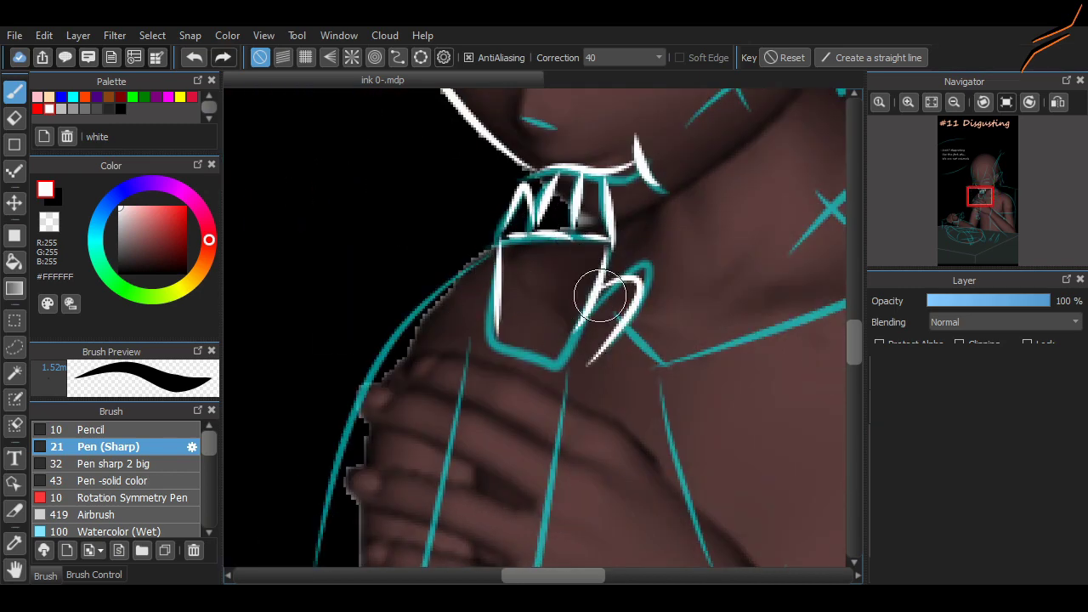
{"action": "key", "text": "ctrl+z"}
{"action": "mouse_move", "coordinate": [600, 294]}
{"action": "left_mouse_down"}
{"action": "mouse_move", "coordinate": [587, 369]}
{"action": "mouse_move", "coordinate": [637, 296]}
{"action": "left_mouse_up"}
Ink the curved outlines of the upper fingers of the hand gripping the severed arm.
{"action": "scroll", "coordinate": [595, 323], "scroll_direction": "down", "scroll_amount": 4}
{"action": "left_click_drag", "start_coordinate": [463, 187], "coordinate": [440, 217]}
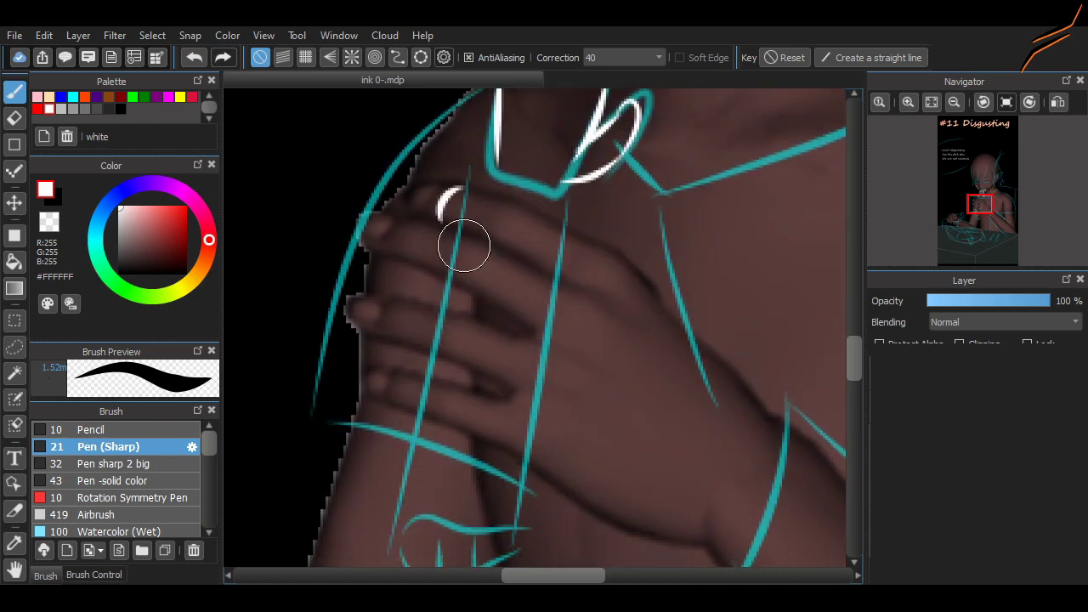
{"action": "key", "text": "ctrl+z"}
{"action": "mouse_move", "coordinate": [536, 331]}
{"action": "left_mouse_down"}
{"action": "mouse_move", "coordinate": [461, 230]}
{"action": "mouse_move", "coordinate": [532, 324]}
{"action": "left_mouse_up"}
{"action": "key", "text": "ctrl+z"}
{"action": "left_click_drag", "start_coordinate": [486, 245], "coordinate": [579, 294]}
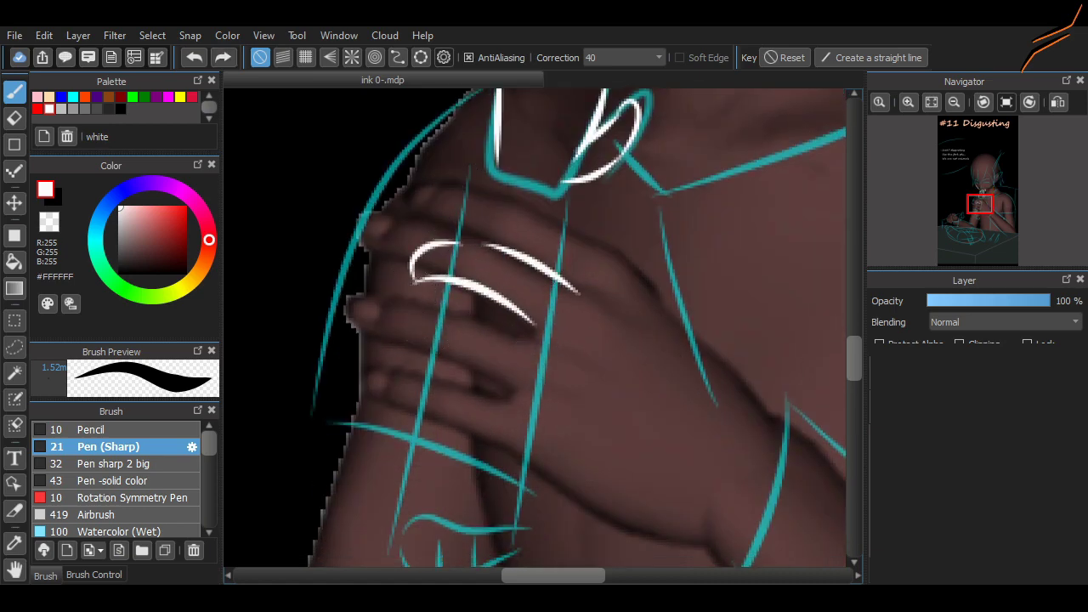
{"action": "left_click_drag", "start_coordinate": [435, 293], "coordinate": [534, 327]}
{"action": "mouse_move", "coordinate": [432, 337]}
{"action": "left_mouse_down"}
{"action": "mouse_move", "coordinate": [433, 365]}
{"action": "mouse_move", "coordinate": [513, 396]}
{"action": "mouse_move", "coordinate": [517, 425]}
{"action": "left_mouse_up"}
{"action": "key", "text": "ctrl+z"}
{"action": "key", "text": "ctrl+z"}
{"action": "left_click_drag", "start_coordinate": [400, 328], "coordinate": [447, 297]}
{"action": "key", "text": "ctrl+z"}
{"action": "left_click_drag", "start_coordinate": [455, 222], "coordinate": [610, 272]}
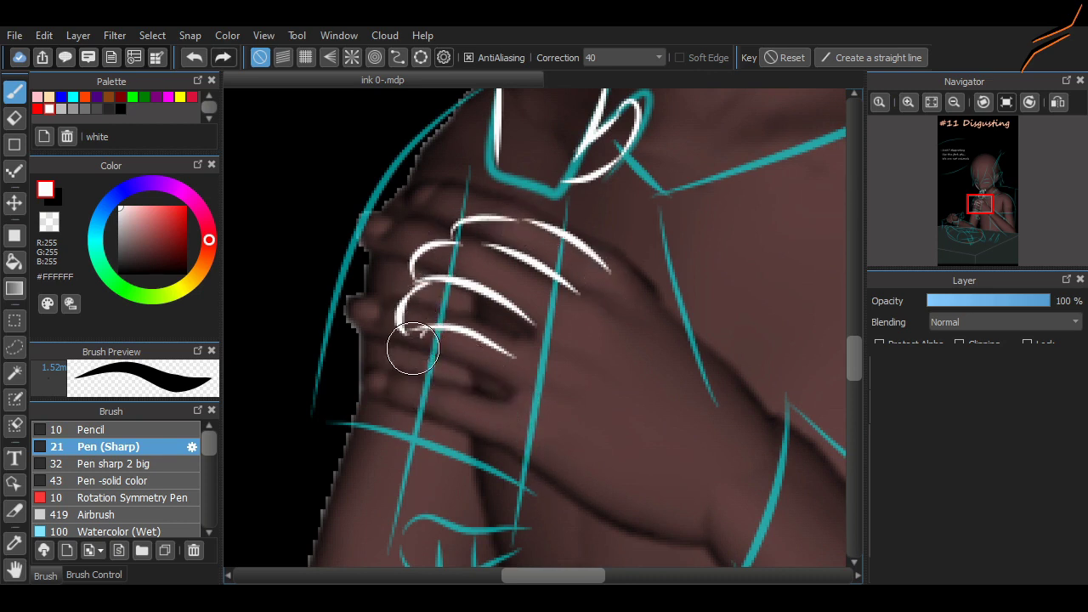
Ink the gripping hand's little finger and the upper and lower edges running toward the wrist.
{"action": "left_click_drag", "start_coordinate": [413, 349], "coordinate": [373, 375]}
{"action": "left_click_drag", "start_coordinate": [499, 374], "coordinate": [384, 383]}
{"action": "mouse_move", "coordinate": [609, 276]}
{"action": "left_mouse_down"}
{"action": "mouse_move", "coordinate": [491, 263]}
{"action": "mouse_move", "coordinate": [652, 414]}
{"action": "left_mouse_up"}
{"action": "mouse_move", "coordinate": [382, 403]}
{"action": "left_mouse_down"}
{"action": "mouse_move", "coordinate": [557, 523]}
{"action": "mouse_move", "coordinate": [419, 437]}
{"action": "mouse_move", "coordinate": [556, 535]}
{"action": "left_mouse_up"}
{"action": "key", "text": "ctrl+z"}
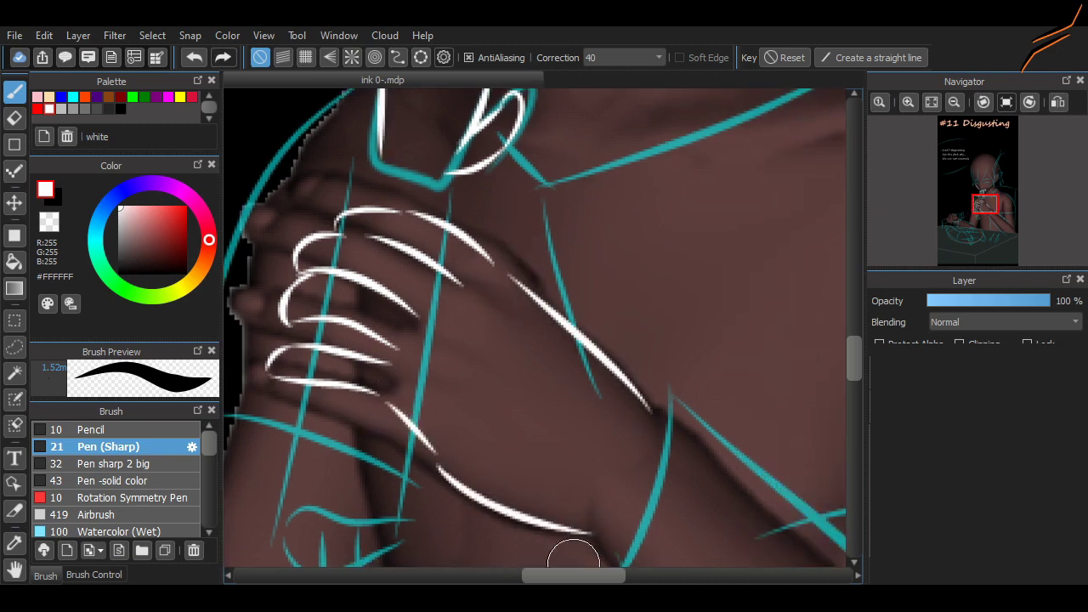
Ink both closed eyes and the arched brow lines above them.
{"action": "scroll", "coordinate": [595, 383], "scroll_direction": "up", "scroll_amount": 10}
{"action": "left_click_drag", "start_coordinate": [631, 304], "coordinate": [803, 268]}
{"action": "left_click_drag", "start_coordinate": [627, 245], "coordinate": [772, 197]}
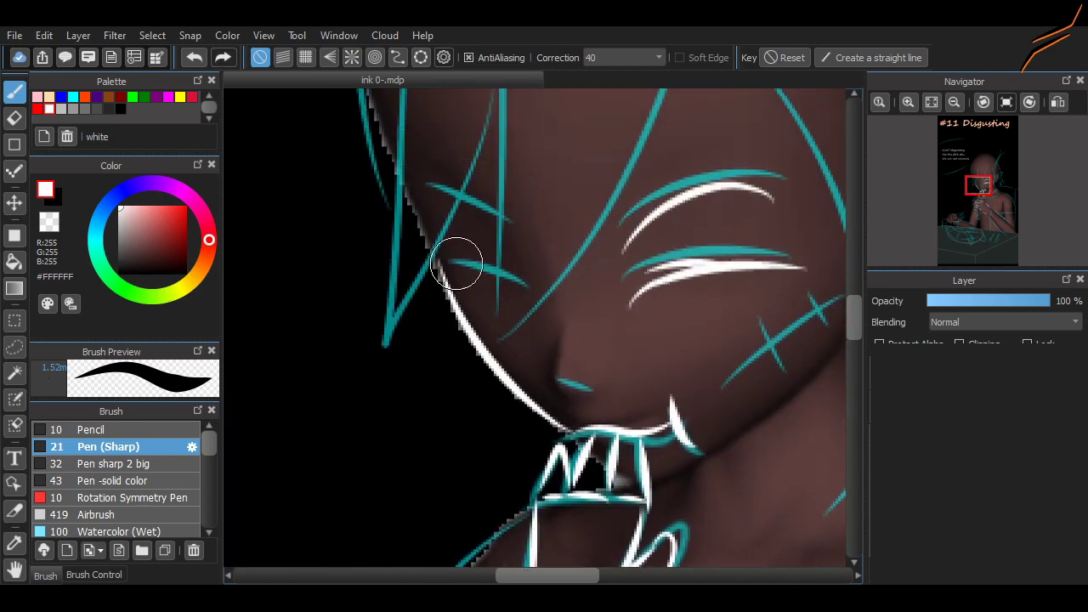
{"action": "left_click_drag", "start_coordinate": [539, 294], "coordinate": [449, 269]}
{"action": "left_click_drag", "start_coordinate": [439, 217], "coordinate": [534, 251]}
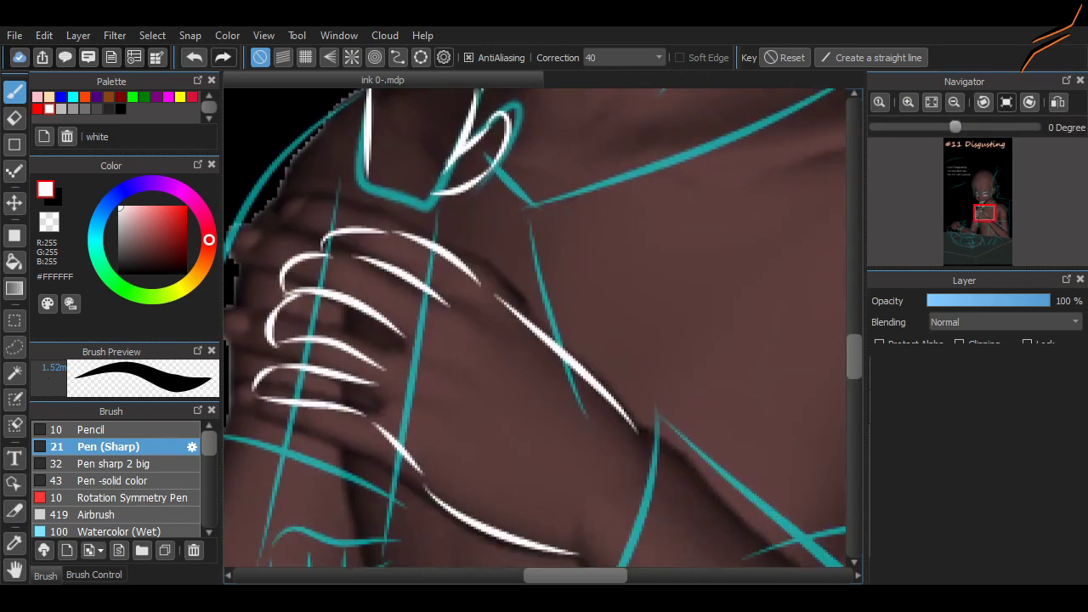
Ink the jawline in one curve from beside the severed hand up toward the ear.
{"action": "left_click_drag", "start_coordinate": [731, 411], "coordinate": [527, 308]}
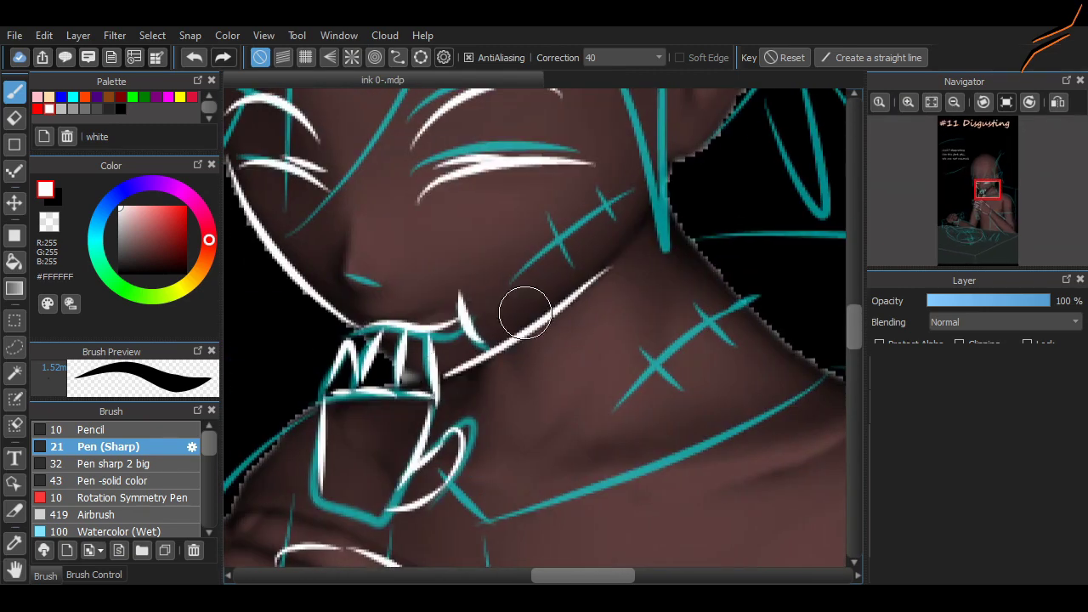
{"action": "left_click_drag", "start_coordinate": [451, 374], "coordinate": [653, 213]}
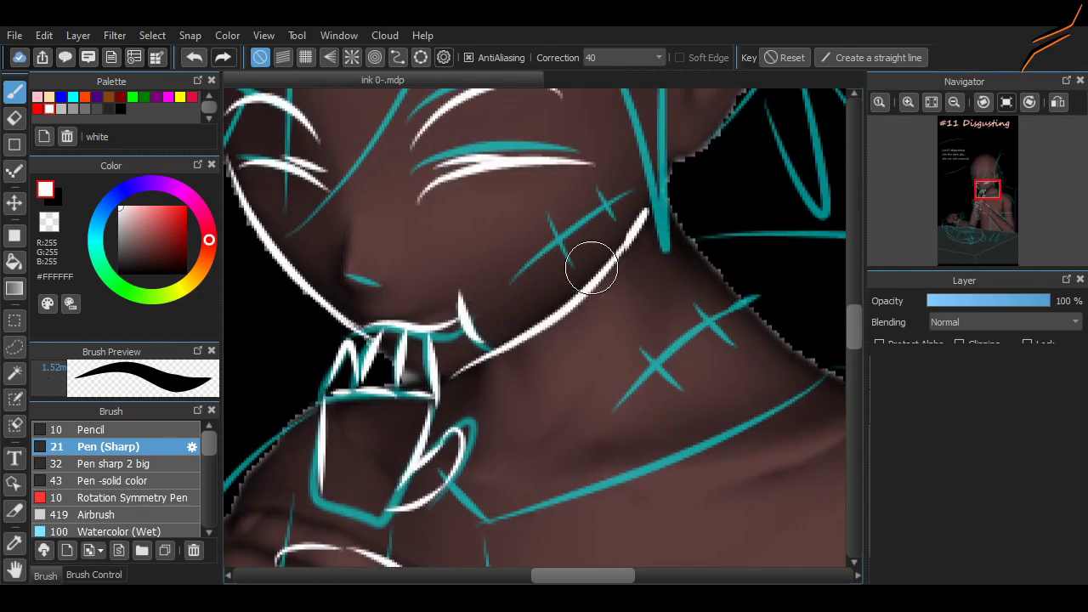
{"action": "key", "text": "ctrl+z"}
{"action": "left_click_drag", "start_coordinate": [444, 379], "coordinate": [651, 212]}
Ink the long pointed bangs over the forehead and eyes and the side lock in front of the ear.
{"action": "scroll", "coordinate": [539, 311], "scroll_direction": "up", "scroll_amount": 3}
{"action": "scroll", "coordinate": [534, 328], "scroll_direction": "down", "scroll_amount": 3}
{"action": "left_click_drag", "start_coordinate": [519, 157], "coordinate": [364, 459]}
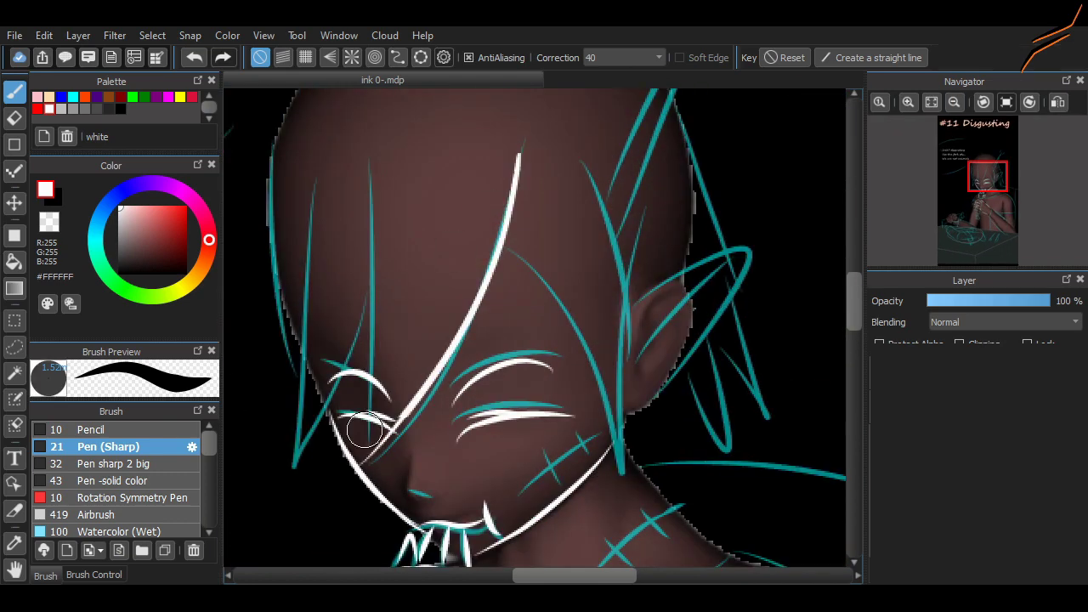
{"action": "key", "text": "ctrl+z"}
{"action": "left_click_drag", "start_coordinate": [368, 163], "coordinate": [364, 443]}
{"action": "left_click_drag", "start_coordinate": [429, 379], "coordinate": [426, 451]}
{"action": "key", "text": "ctrl+z"}
{"action": "mouse_move", "coordinate": [314, 166]}
{"action": "left_mouse_down"}
{"action": "mouse_move", "coordinate": [285, 457]}
{"action": "mouse_move", "coordinate": [308, 168]}
{"action": "left_mouse_up"}
{"action": "mouse_move", "coordinate": [505, 254]}
{"action": "left_mouse_down"}
{"action": "mouse_move", "coordinate": [629, 476]}
{"action": "mouse_move", "coordinate": [587, 146]}
{"action": "left_mouse_up"}
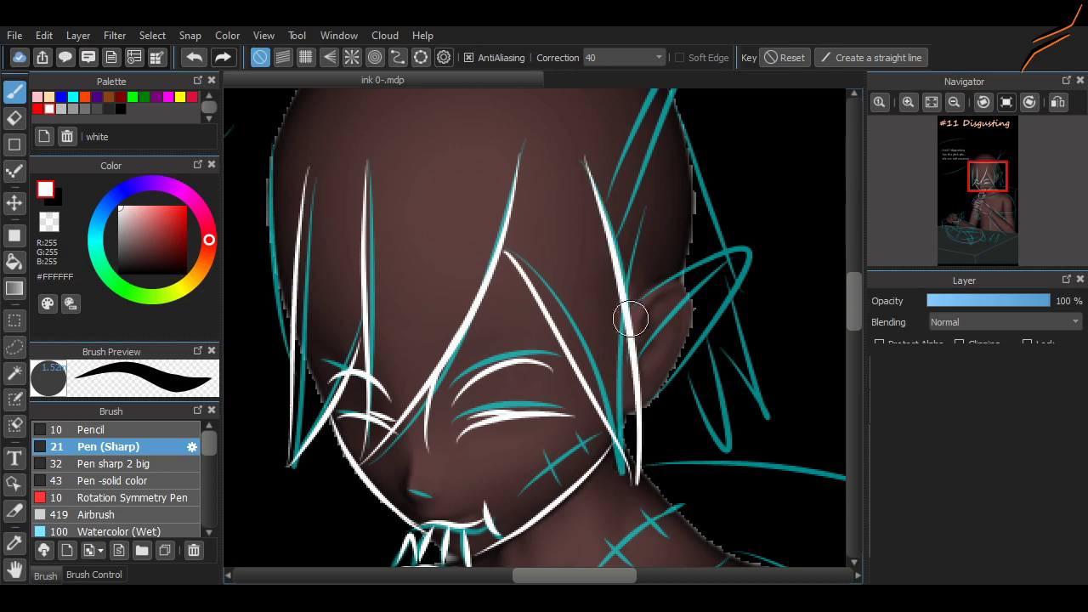
{"action": "key", "text": "ctrl+z"}
{"action": "left_click_drag", "start_coordinate": [633, 483], "coordinate": [586, 144]}
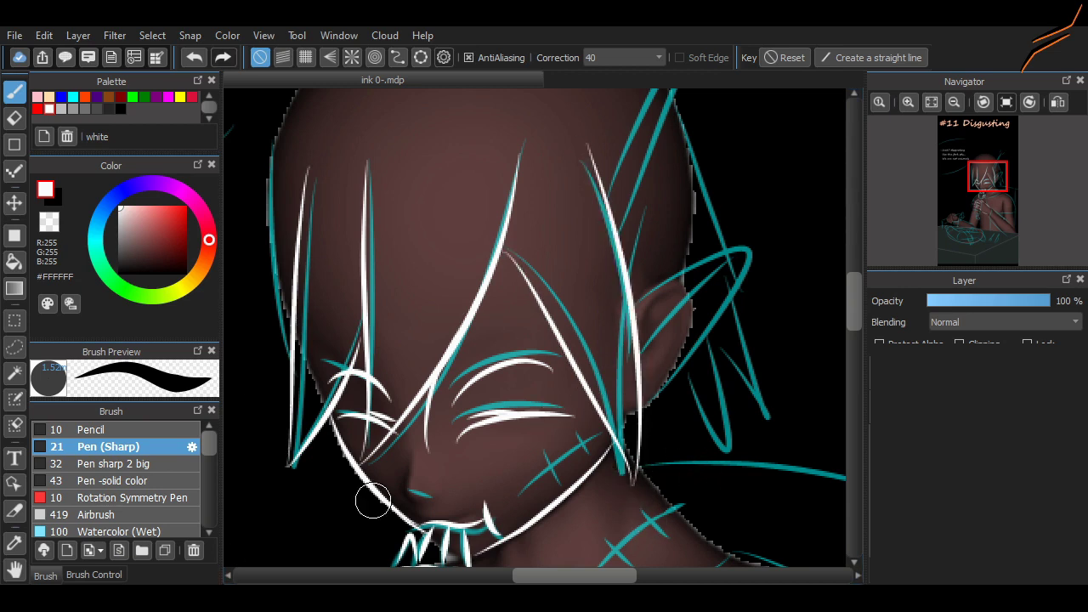
Ink a rounded ear behind the side lock with a small cross mark inside it.
{"action": "left_click_drag", "start_coordinate": [637, 295], "coordinate": [748, 252]}
{"action": "scroll", "coordinate": [748, 253], "scroll_direction": "right", "scroll_amount": 4}
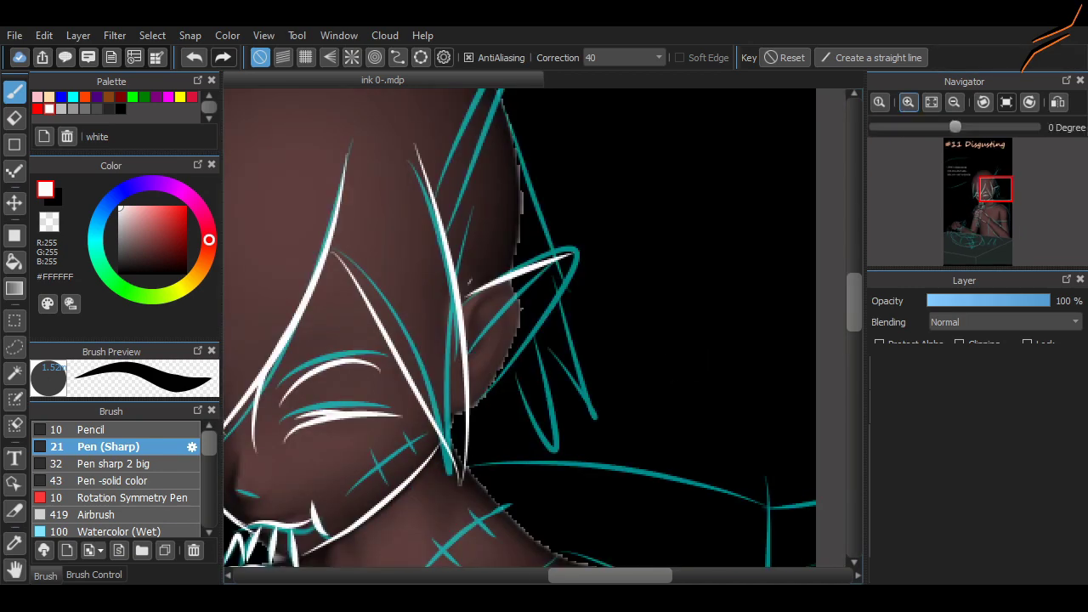
{"action": "scroll", "coordinate": [476, 340], "scroll_direction": "up", "scroll_amount": 2}
{"action": "left_click_drag", "start_coordinate": [498, 323], "coordinate": [450, 425]}
{"action": "left_click_drag", "start_coordinate": [459, 383], "coordinate": [479, 303]}
Ink the tall pointed strand rising from the side of the head above the ear.
{"action": "scroll", "coordinate": [479, 304], "scroll_direction": "up", "scroll_amount": 3}
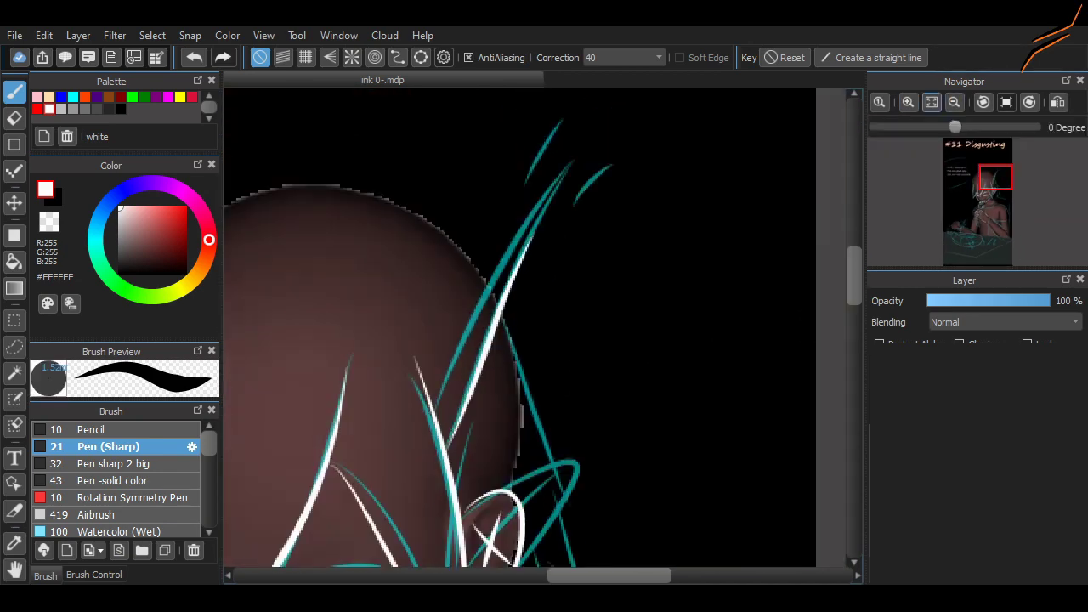
{"action": "left_click_drag", "start_coordinate": [463, 438], "coordinate": [578, 161]}
{"action": "key", "text": "ctrl+z"}
{"action": "mouse_move", "coordinate": [434, 391]}
{"action": "left_mouse_down"}
{"action": "mouse_move", "coordinate": [464, 264]}
{"action": "mouse_move", "coordinate": [579, 161]}
{"action": "left_mouse_up"}
{"action": "left_click_drag", "start_coordinate": [489, 323], "coordinate": [567, 223]}
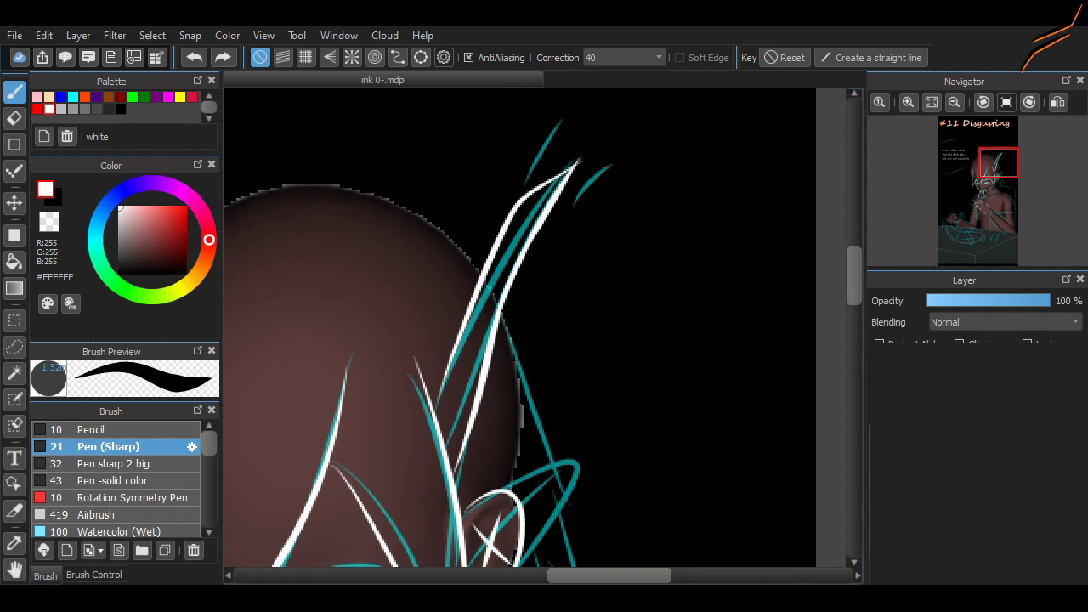
Ink the head outline over the crown with a pointed tuft, and the hair strands hanging behind the ear.
{"action": "scroll", "coordinate": [784, 324], "scroll_direction": "down", "scroll_amount": 6}
{"action": "scroll", "coordinate": [784, 324], "scroll_direction": "left", "scroll_amount": 2}
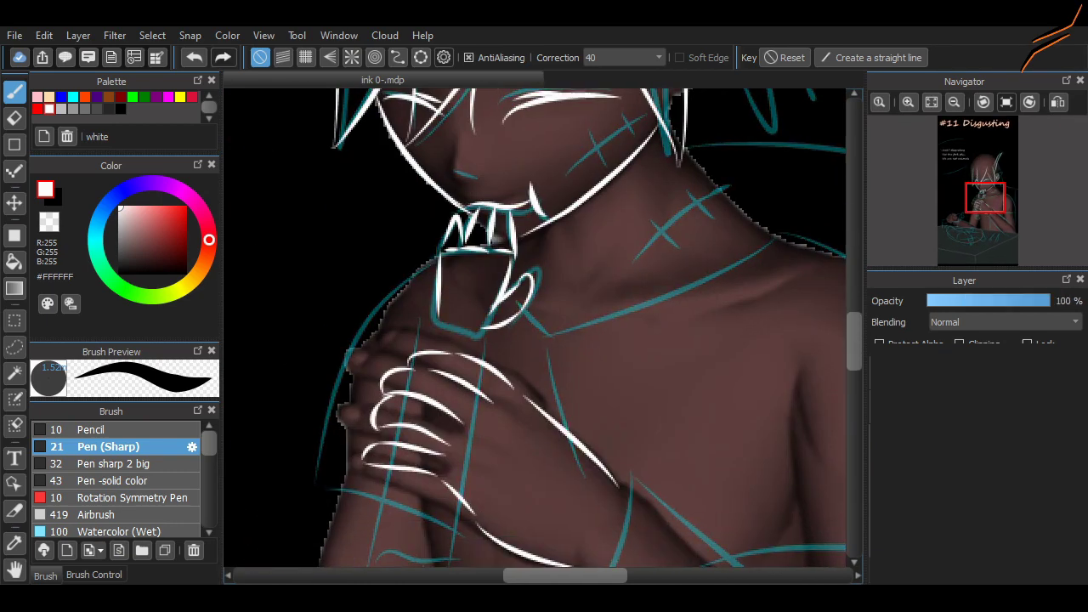
{"action": "scroll", "coordinate": [784, 324], "scroll_direction": "up", "scroll_amount": 4}
{"action": "scroll", "coordinate": [335, 498], "scroll_direction": "up", "scroll_amount": 3}
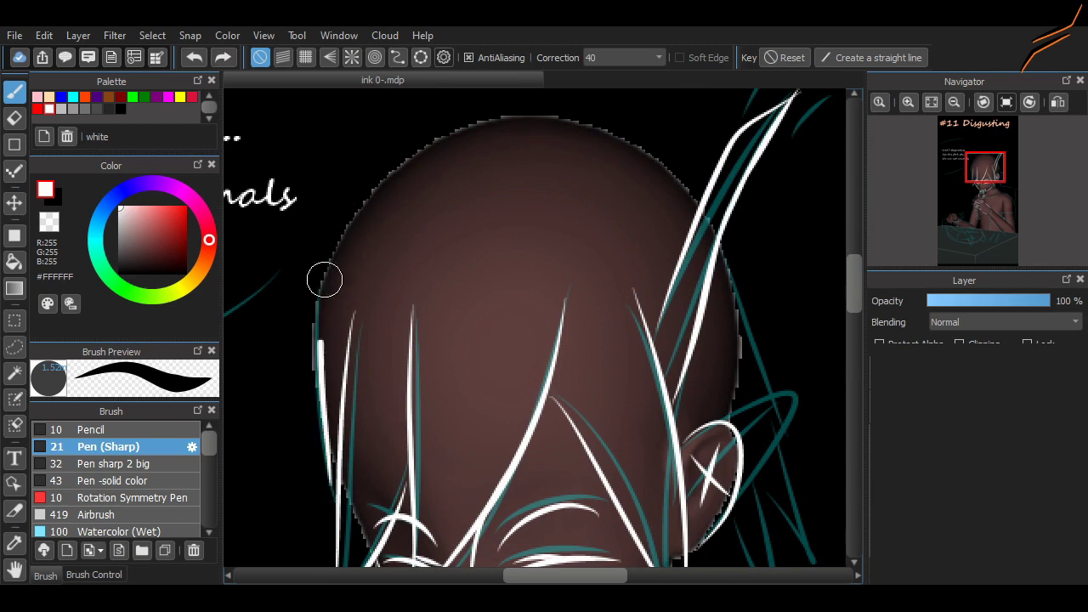
{"action": "mouse_move", "coordinate": [323, 280]}
{"action": "left_mouse_down"}
{"action": "mouse_move", "coordinate": [384, 170]}
{"action": "mouse_move", "coordinate": [515, 148]}
{"action": "mouse_move", "coordinate": [685, 182]}
{"action": "left_mouse_up"}
{"action": "scroll", "coordinate": [595, 170], "scroll_direction": "up", "scroll_amount": 3}
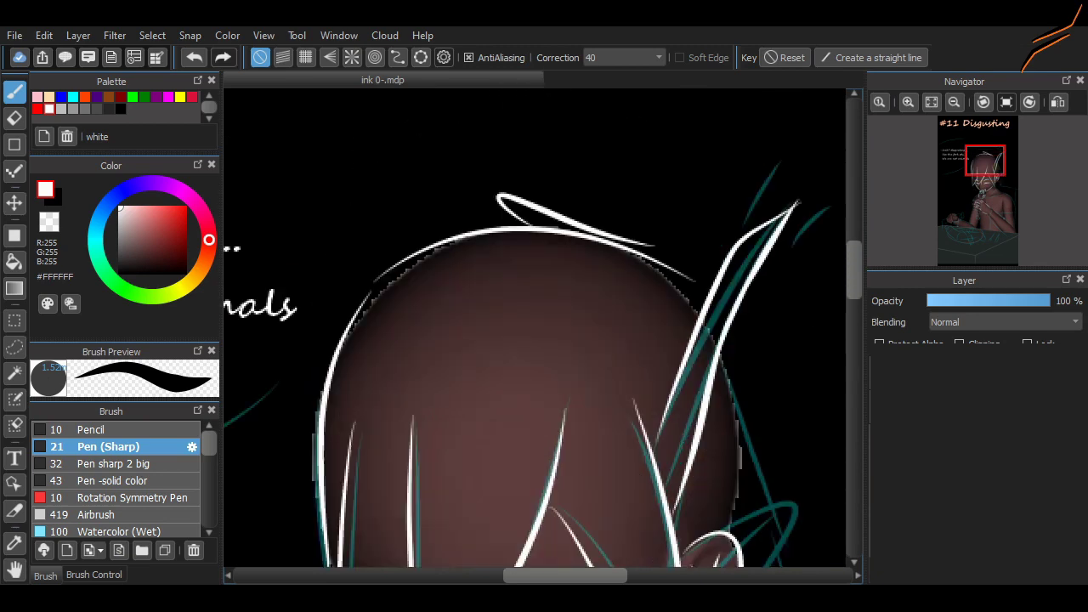
{"action": "left_click_drag", "start_coordinate": [561, 228], "coordinate": [700, 265]}
{"action": "scroll", "coordinate": [837, 294], "scroll_direction": "down", "scroll_amount": 3}
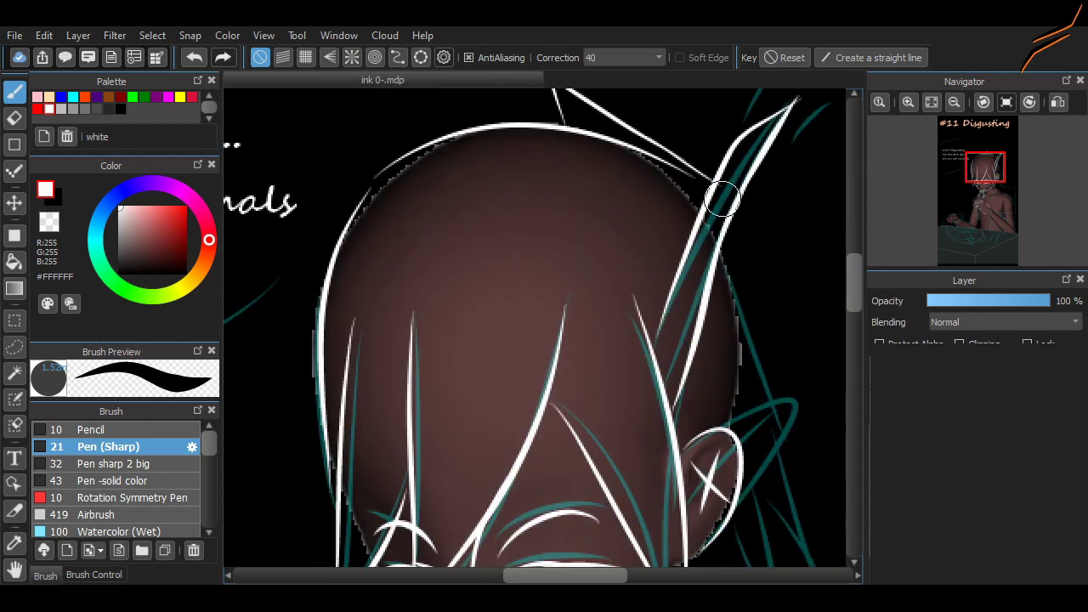
{"action": "scroll", "coordinate": [837, 292], "scroll_direction": "right", "scroll_amount": 2}
{"action": "scroll", "coordinate": [838, 298], "scroll_direction": "down", "scroll_amount": 2}
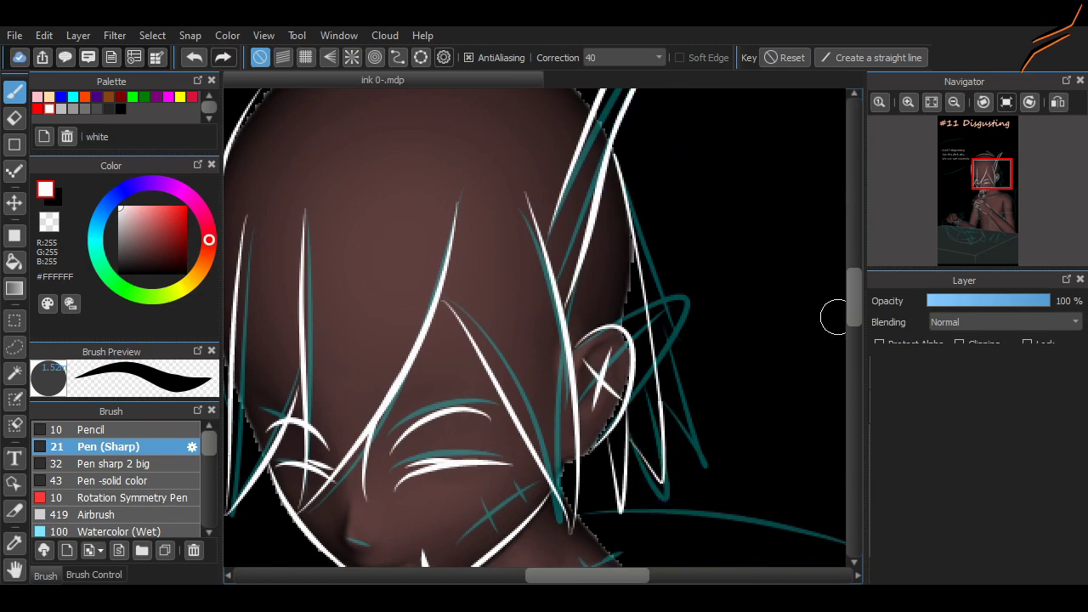
Ink the severed arm above and below the gripping fingers, finishing it with a cut end and protruding bone.
{"action": "scroll", "coordinate": [838, 311], "scroll_direction": "down", "scroll_amount": 5}
{"action": "scroll", "coordinate": [584, 245], "scroll_direction": "up", "scroll_amount": 2}
{"action": "scroll", "coordinate": [635, 255], "scroll_direction": "down", "scroll_amount": 4}
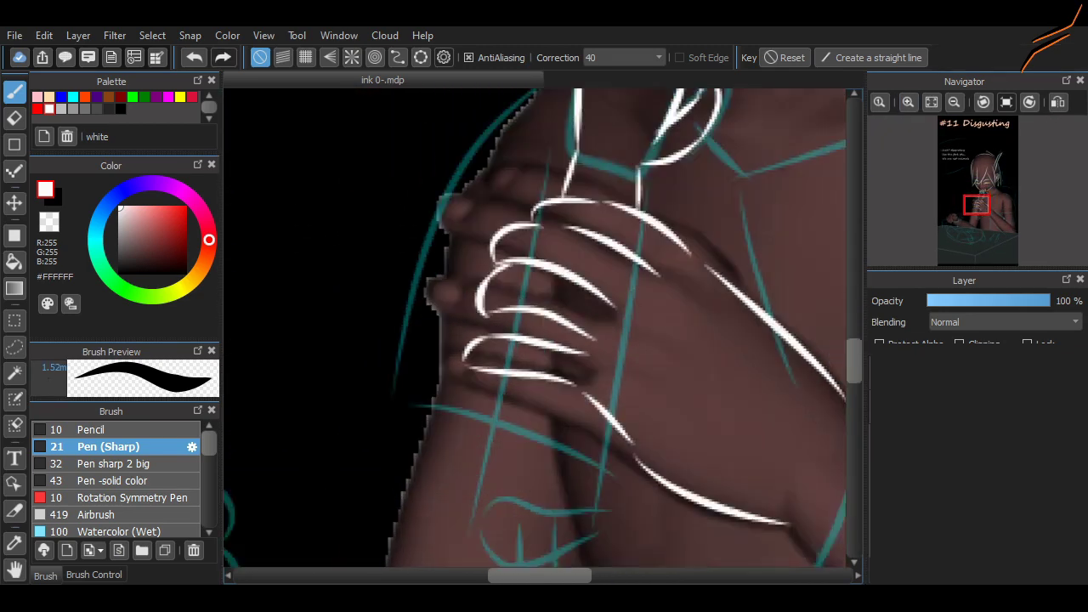
{"action": "left_click_drag", "start_coordinate": [615, 333], "coordinate": [609, 442]}
{"action": "mouse_move", "coordinate": [510, 293]}
{"action": "left_mouse_down"}
{"action": "mouse_move", "coordinate": [471, 403]}
{"action": "mouse_move", "coordinate": [607, 425]}
{"action": "left_mouse_up"}
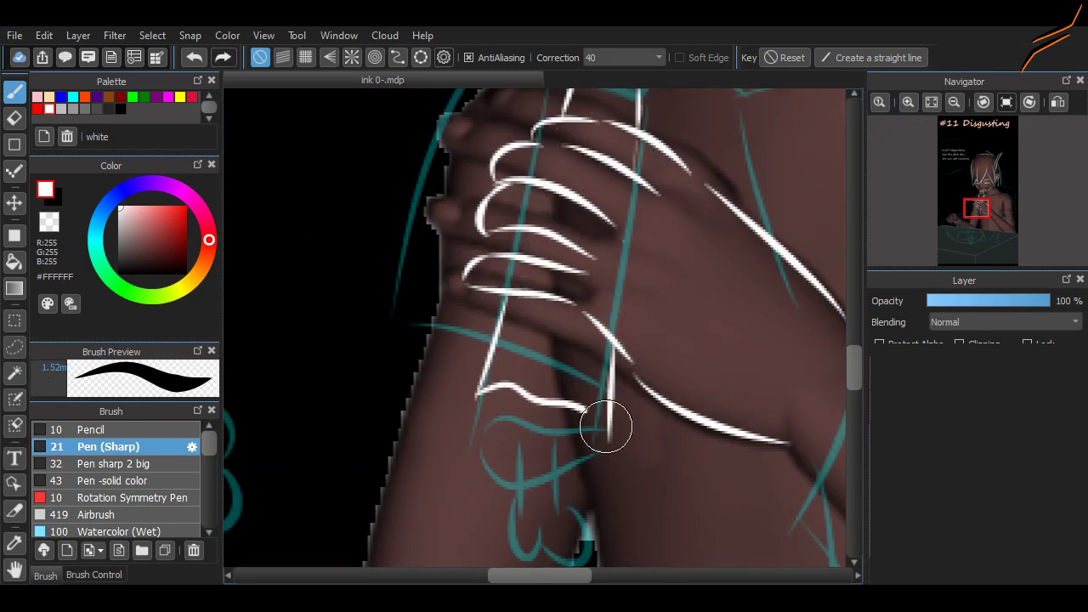
{"action": "left_click_drag", "start_coordinate": [517, 425], "coordinate": [544, 483]}
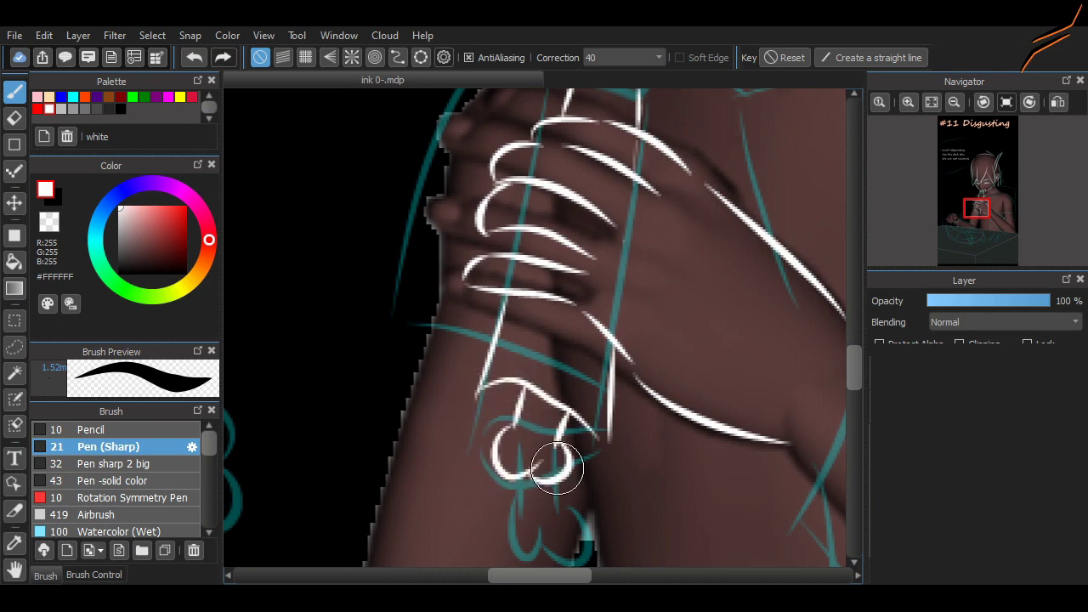
{"action": "mouse_move", "coordinate": [562, 425]}
{"action": "left_mouse_down"}
{"action": "mouse_move", "coordinate": [534, 476]}
{"action": "mouse_move", "coordinate": [594, 450]}
{"action": "left_mouse_up"}
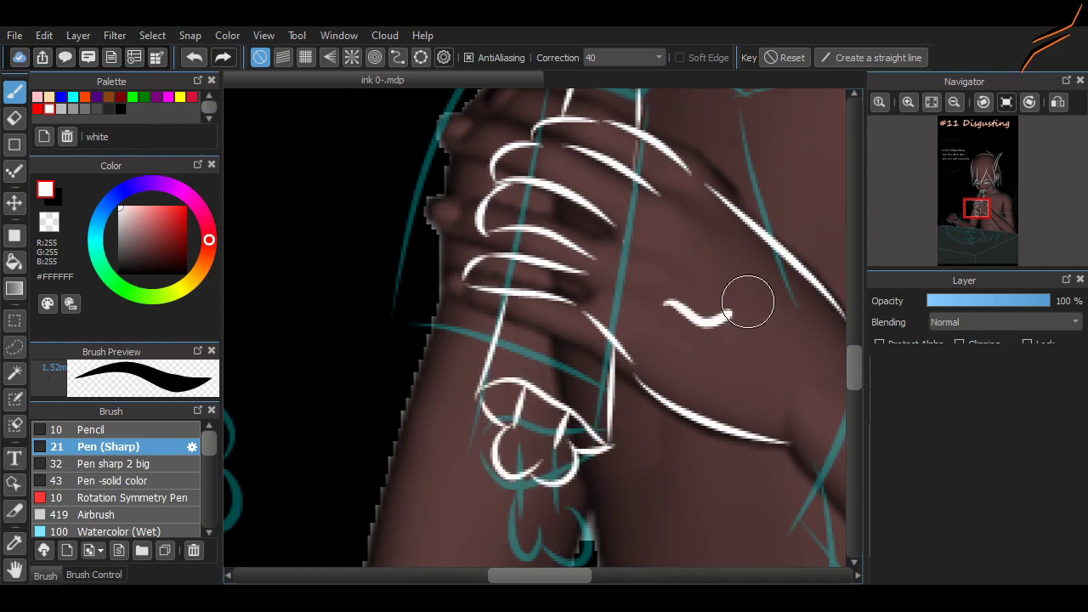
Ink the fingers, knuckles and thumb of the fist resting above the table in white.
{"action": "scroll", "coordinate": [748, 302], "scroll_direction": "down", "scroll_amount": 5}
{"action": "scroll", "coordinate": [554, 245], "scroll_direction": "left", "scroll_amount": 4}
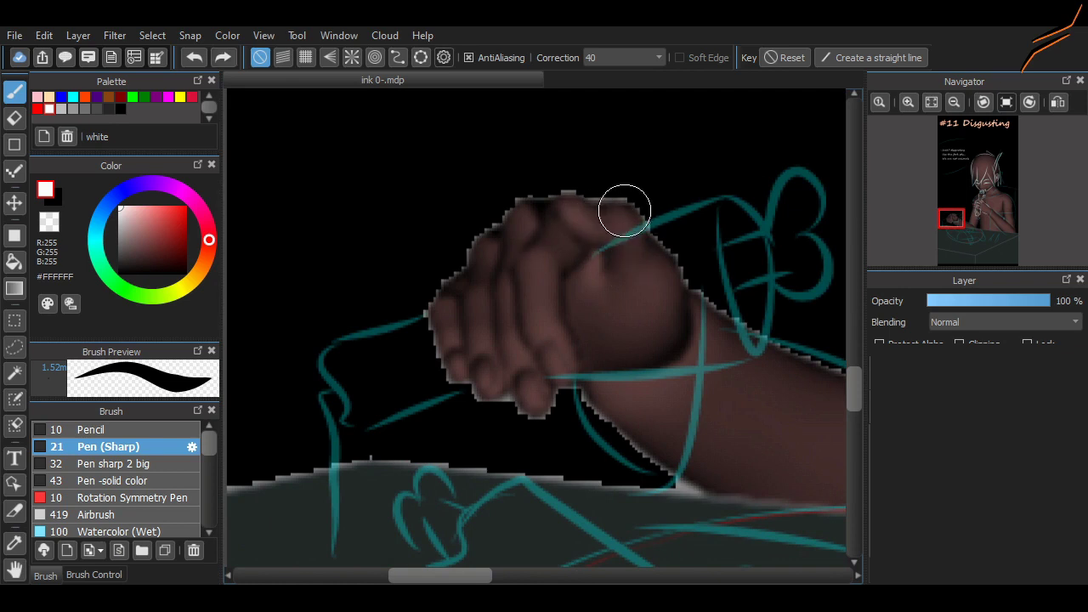
{"action": "mouse_move", "coordinate": [625, 210]}
{"action": "left_mouse_down"}
{"action": "mouse_move", "coordinate": [651, 229]}
{"action": "mouse_move", "coordinate": [578, 347]}
{"action": "left_mouse_up"}
{"action": "key", "text": "ctrl+z"}
{"action": "mouse_move", "coordinate": [600, 241]}
{"action": "left_mouse_down"}
{"action": "mouse_move", "coordinate": [576, 364]}
{"action": "mouse_move", "coordinate": [534, 261]}
{"action": "left_mouse_up"}
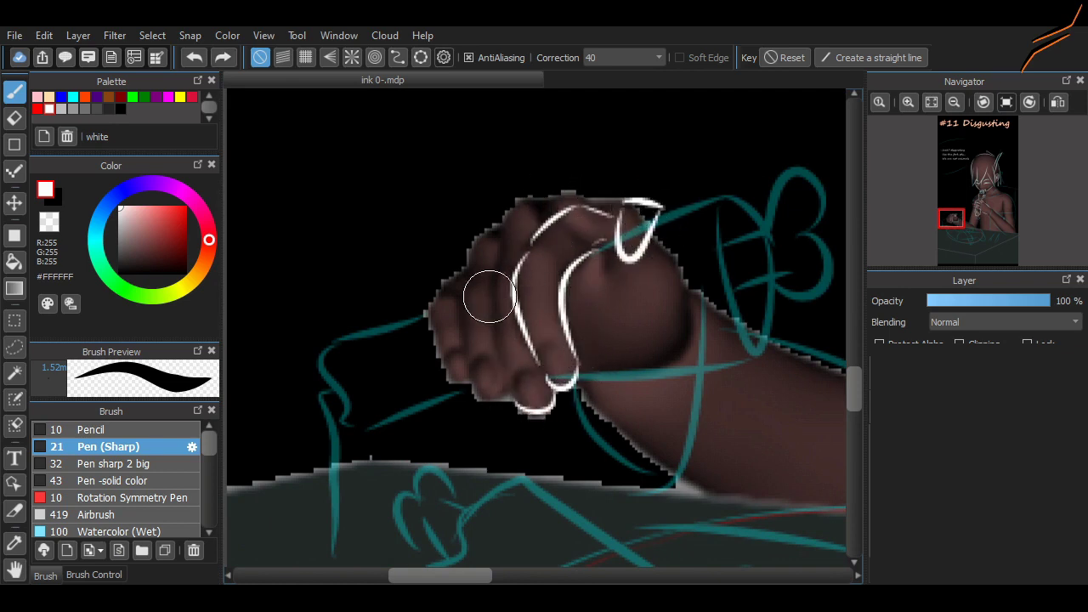
{"action": "left_click_drag", "start_coordinate": [512, 402], "coordinate": [508, 250]}
{"action": "mouse_move", "coordinate": [507, 402]}
{"action": "left_mouse_down"}
{"action": "mouse_move", "coordinate": [473, 387]}
{"action": "mouse_move", "coordinate": [498, 230]}
{"action": "left_mouse_up"}
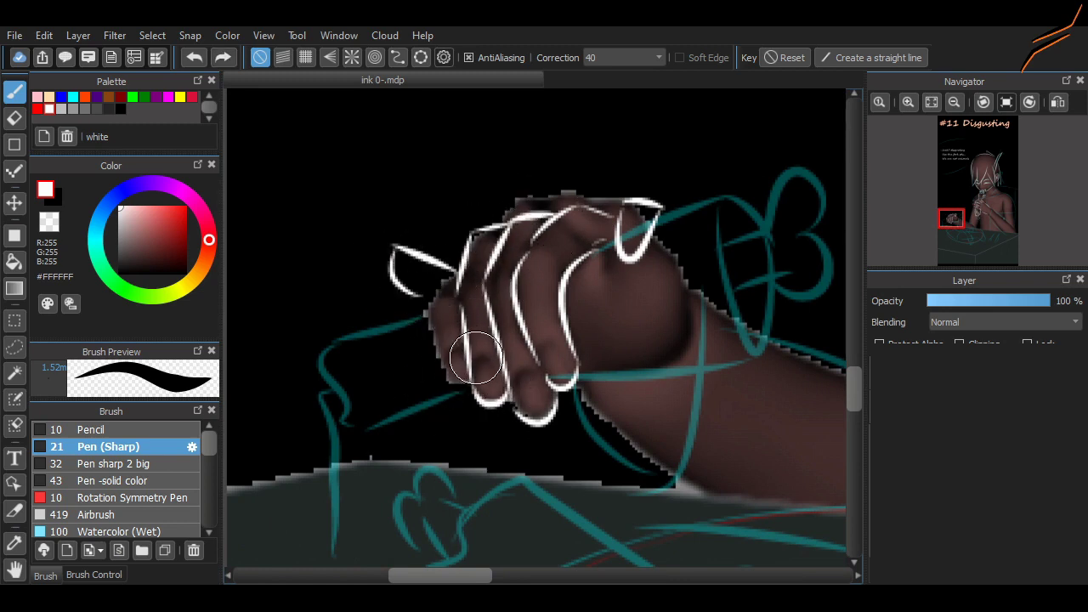
{"action": "scroll", "coordinate": [728, 397], "scroll_direction": "right", "scroll_amount": 1}
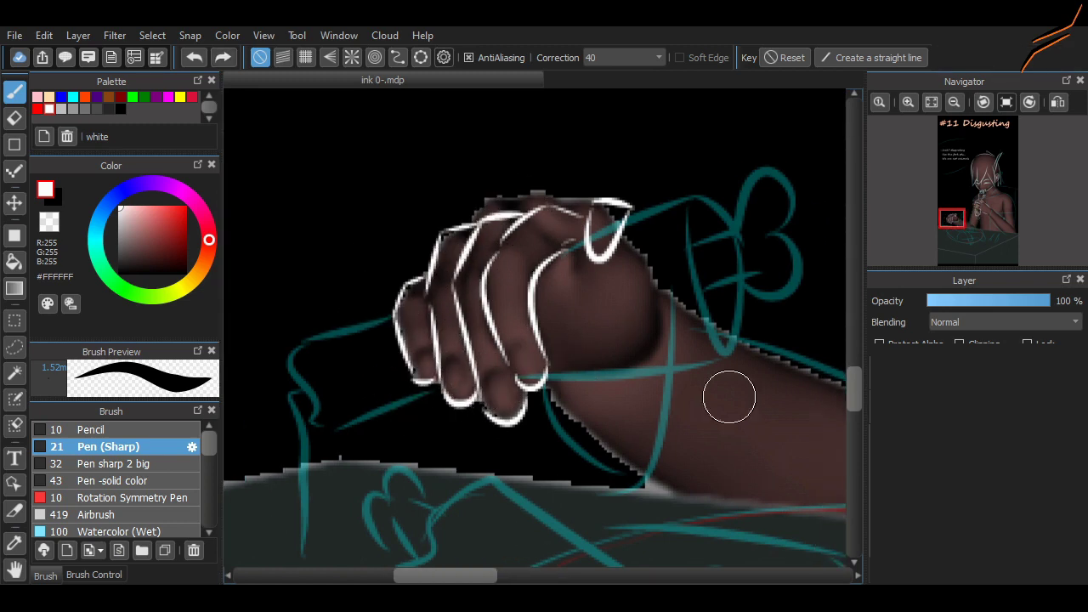
Ink the severed limb held in the fist, clearing the overlap with the hand and adding a protruding bone and a ragged far end.
{"action": "mouse_move", "coordinate": [540, 268]}
{"action": "left_mouse_down"}
{"action": "mouse_move", "coordinate": [687, 206]}
{"action": "mouse_move", "coordinate": [464, 380]}
{"action": "left_mouse_up"}
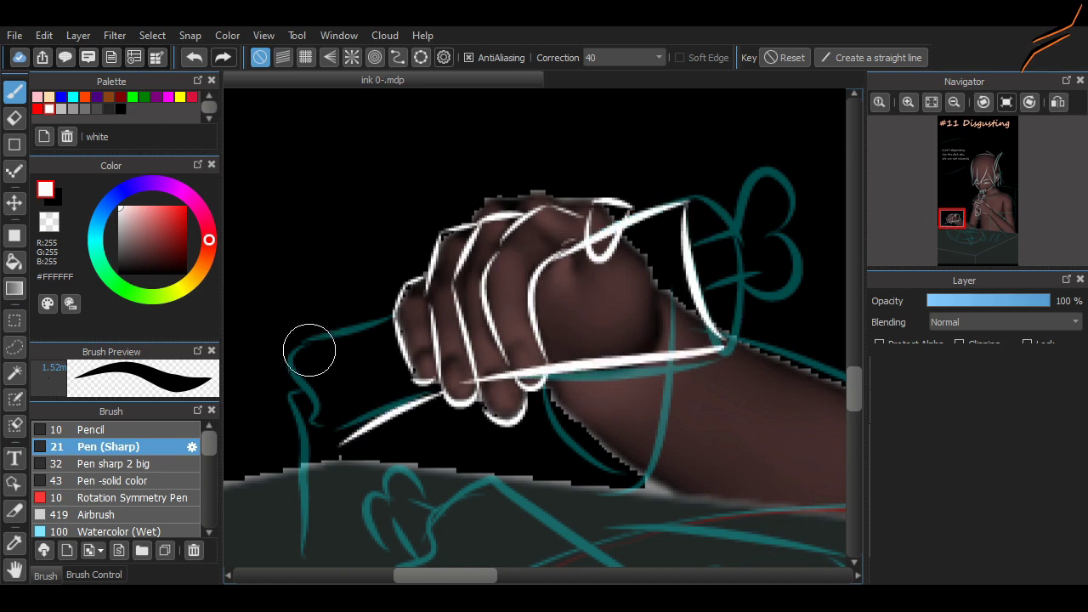
{"action": "left_click_drag", "start_coordinate": [301, 346], "coordinate": [396, 321]}
{"action": "key", "text": "e"}
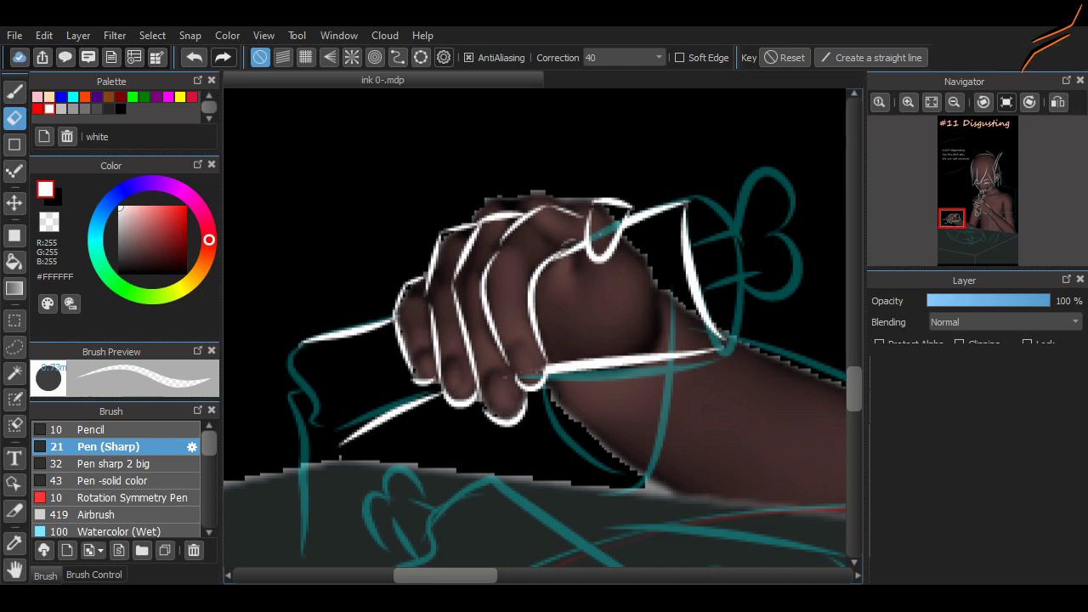
{"action": "key", "text": "b"}
{"action": "left_click_drag", "start_coordinate": [744, 238], "coordinate": [745, 274]}
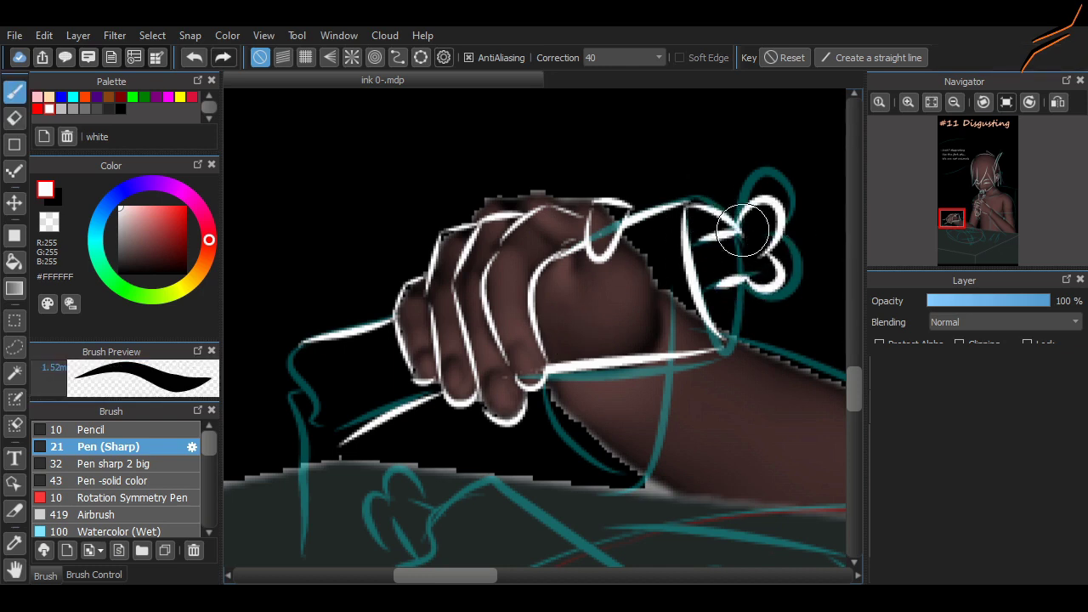
{"action": "left_click_drag", "start_coordinate": [302, 345], "coordinate": [334, 440]}
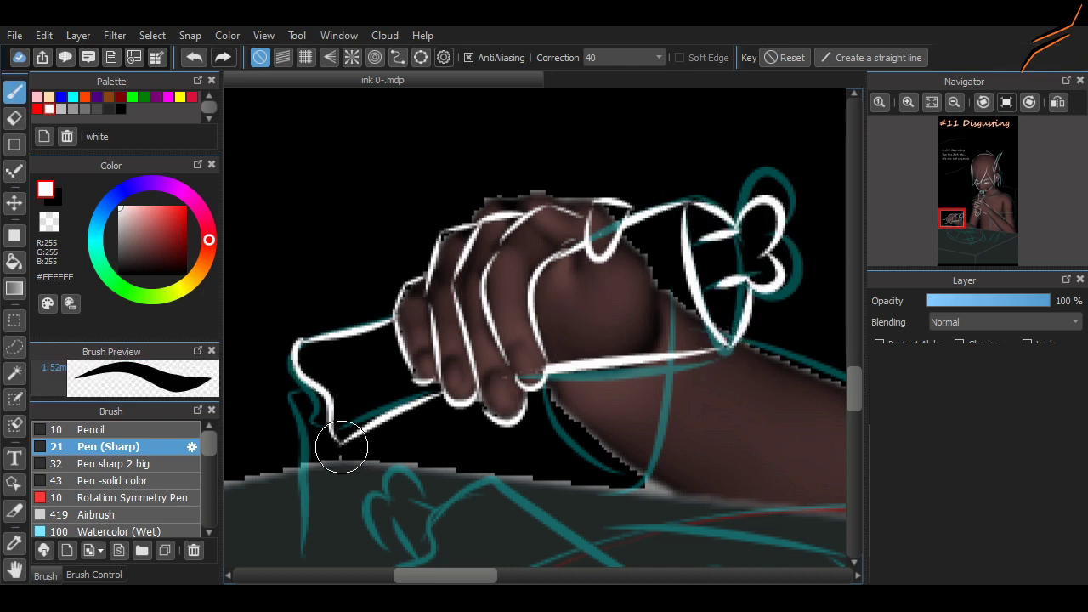
Ink the small severed hand on the plate, outlining its back and curled fingers.
{"action": "scroll", "coordinate": [768, 312], "scroll_direction": "down", "scroll_amount": 3}
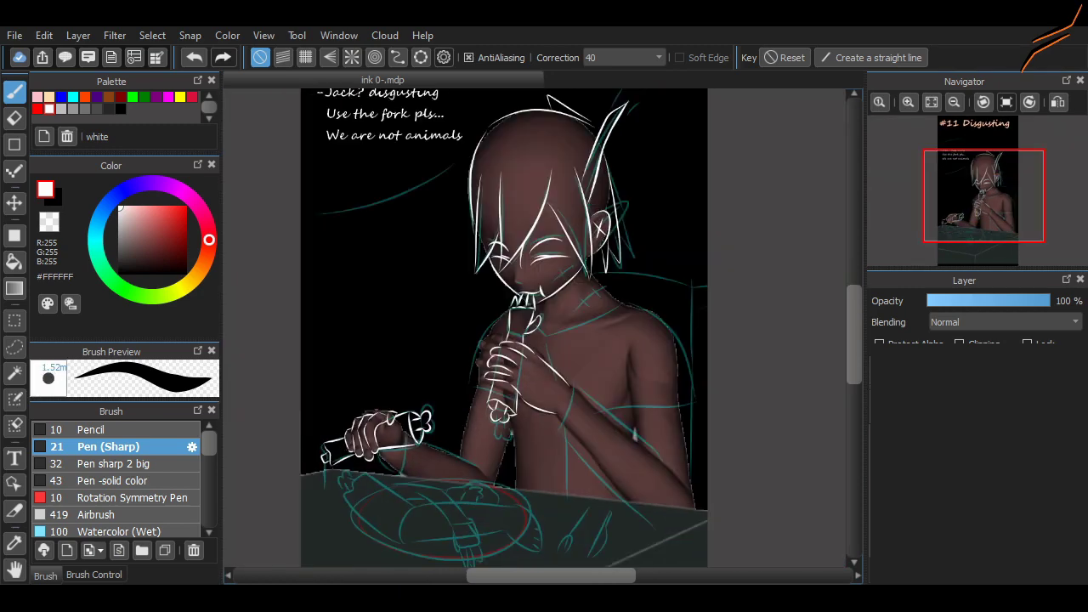
{"action": "scroll", "coordinate": [468, 527], "scroll_direction": "up", "scroll_amount": 5}
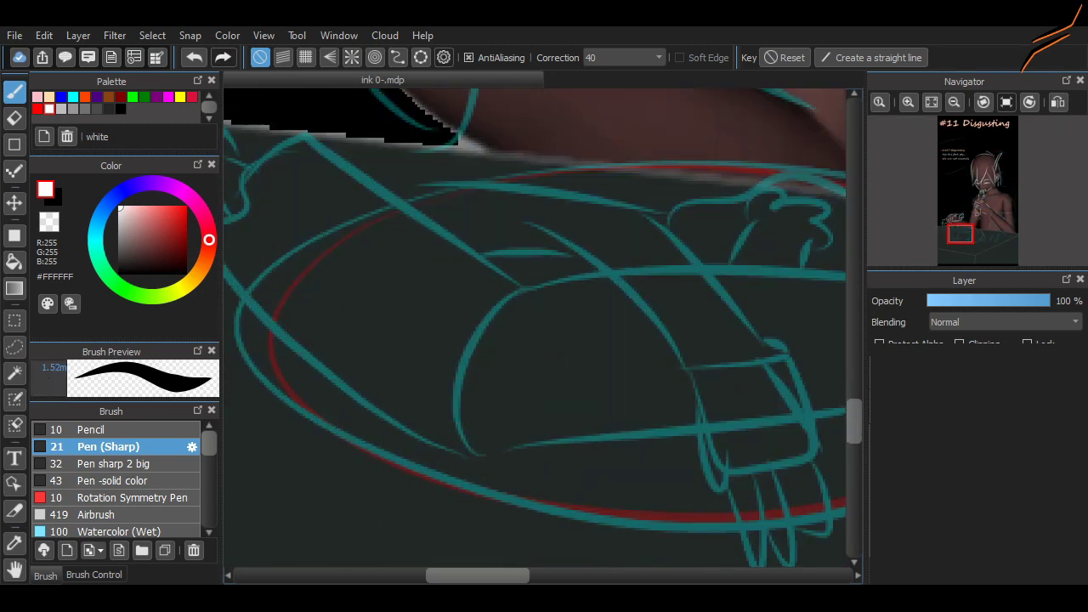
{"action": "mouse_move", "coordinate": [497, 374]}
{"action": "left_mouse_down"}
{"action": "mouse_move", "coordinate": [496, 483]}
{"action": "mouse_move", "coordinate": [512, 360]}
{"action": "mouse_move", "coordinate": [566, 361]}
{"action": "mouse_move", "coordinate": [600, 455]}
{"action": "left_mouse_up"}
{"action": "scroll", "coordinate": [599, 455], "scroll_direction": "up", "scroll_amount": 2}
{"action": "mouse_move", "coordinate": [580, 336]}
{"action": "left_mouse_down"}
{"action": "mouse_move", "coordinate": [595, 352]}
{"action": "mouse_move", "coordinate": [564, 393]}
{"action": "left_mouse_up"}
{"action": "left_click_drag", "start_coordinate": [519, 336], "coordinate": [531, 396]}
{"action": "left_click_drag", "start_coordinate": [486, 328], "coordinate": [510, 392]}
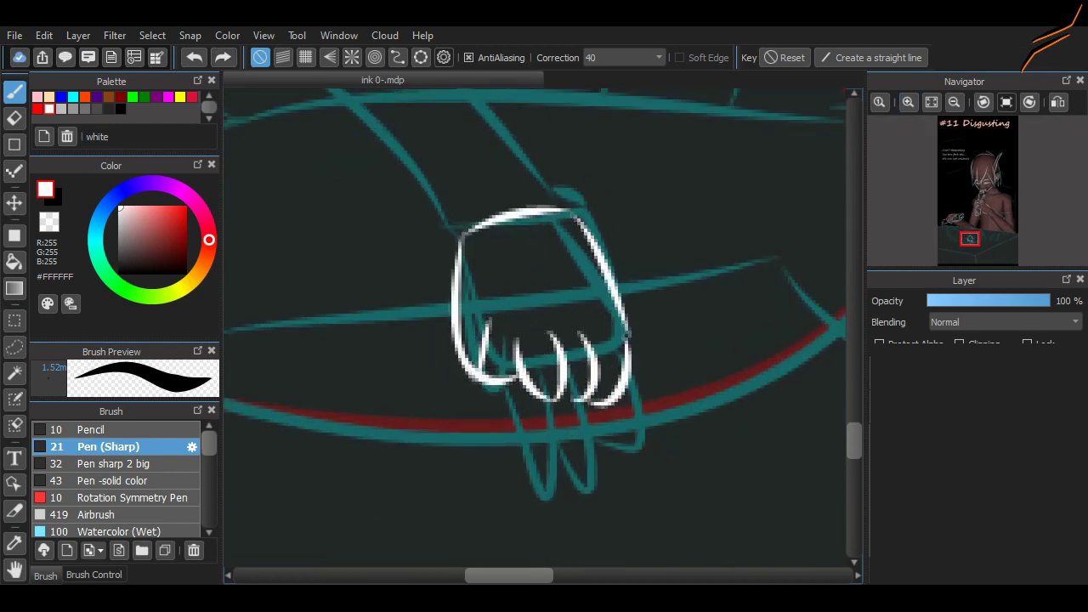
Ink both sides of the forearm running diagonally up from the severed hand.
{"action": "scroll", "coordinate": [461, 479], "scroll_direction": "up", "scroll_amount": 3}
{"action": "scroll", "coordinate": [418, 294], "scroll_direction": "left", "scroll_amount": 2}
{"action": "left_click_drag", "start_coordinate": [552, 281], "coordinate": [765, 493]}
{"action": "scroll", "coordinate": [468, 547], "scroll_direction": "left", "scroll_amount": 3}
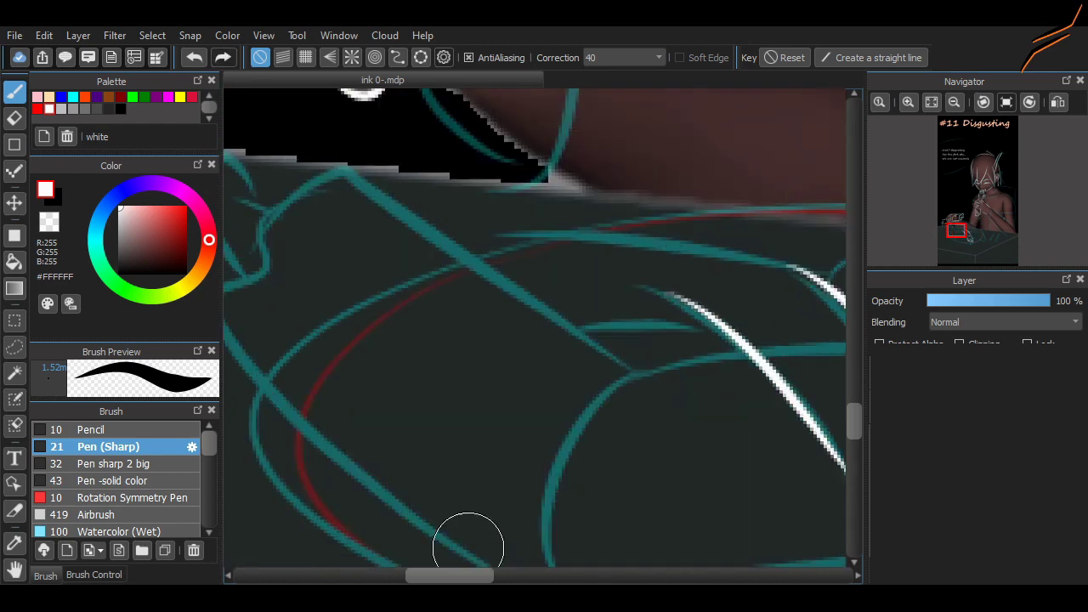
{"action": "scroll", "coordinate": [467, 547], "scroll_direction": "right", "scroll_amount": 4}
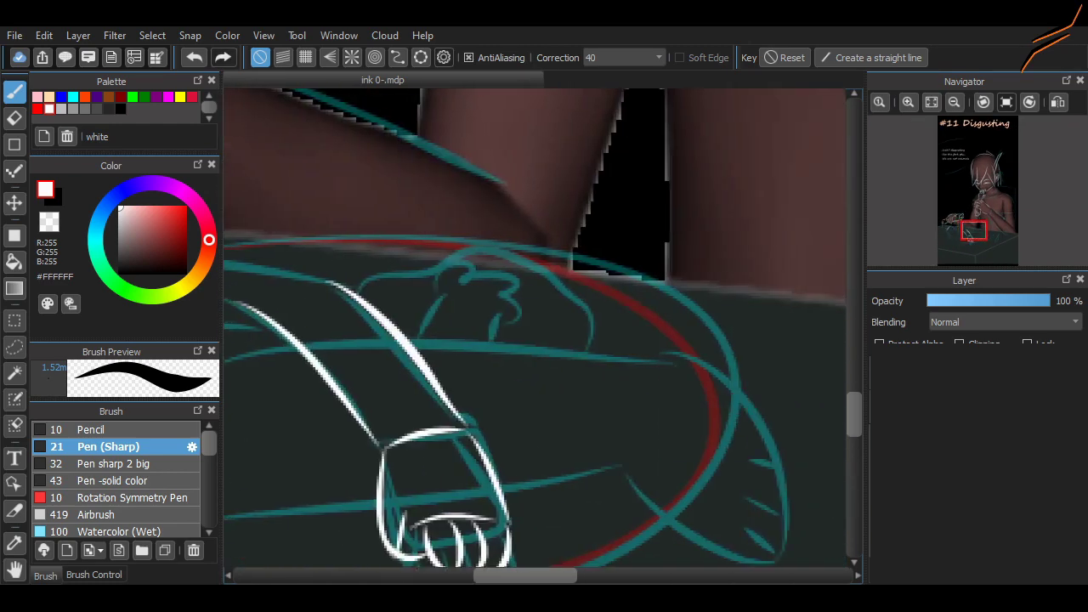
Ink the severed leg's thigh edges, bent knee and lower edge up to the severed hand.
{"action": "scroll", "coordinate": [467, 547], "scroll_direction": "left", "scroll_amount": 4}
{"action": "left_click_drag", "start_coordinate": [408, 212], "coordinate": [578, 344]}
{"action": "left_click_drag", "start_coordinate": [587, 396], "coordinate": [729, 352]}
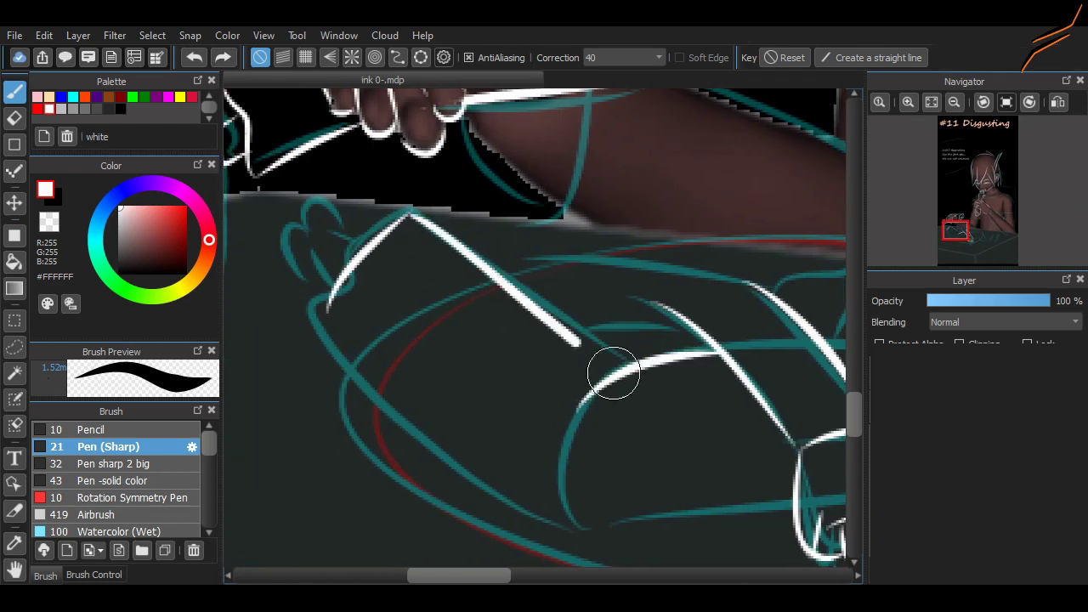
{"action": "left_click_drag", "start_coordinate": [613, 372], "coordinate": [569, 499]}
{"action": "scroll", "coordinate": [369, 474], "scroll_direction": "right", "scroll_amount": 4}
{"action": "left_click_drag", "start_coordinate": [369, 473], "coordinate": [485, 508]}
{"action": "scroll", "coordinate": [485, 508], "scroll_direction": "right", "scroll_amount": 2}
Ink the lower leg beyond the severed hand, finishing it with an ankle curve and a pointed foot.
{"action": "key", "text": "e"}
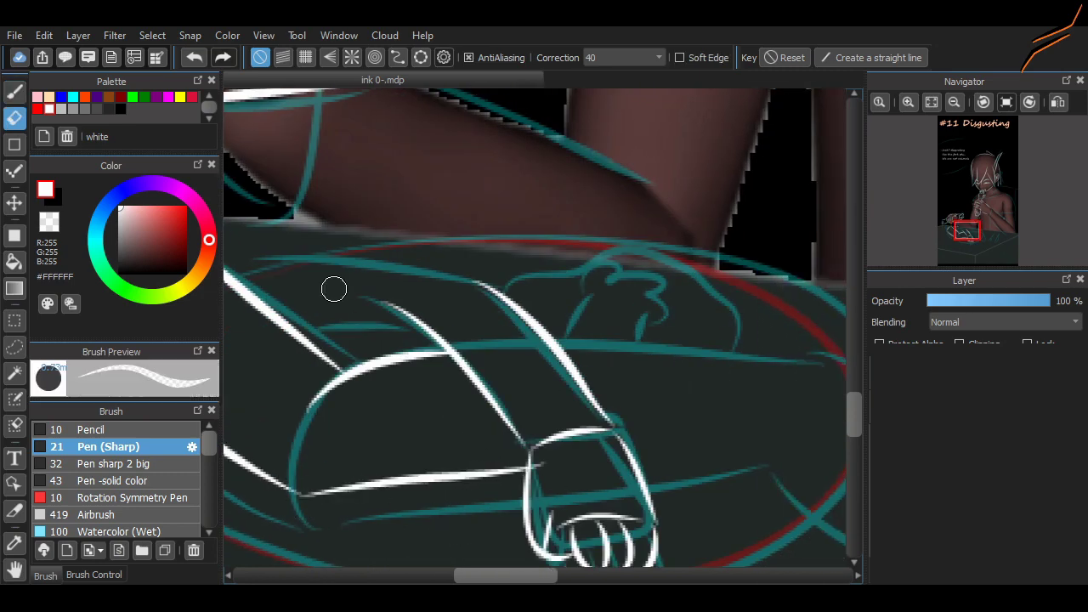
{"action": "key", "text": "b"}
{"action": "scroll", "coordinate": [535, 464], "scroll_direction": "right", "scroll_amount": 3}
{"action": "scroll", "coordinate": [535, 464], "scroll_direction": "left", "scroll_amount": 2}
{"action": "mouse_move", "coordinate": [553, 463]}
{"action": "left_mouse_down"}
{"action": "mouse_move", "coordinate": [723, 450]}
{"action": "mouse_move", "coordinate": [795, 527]}
{"action": "left_mouse_up"}
{"action": "scroll", "coordinate": [539, 397], "scroll_direction": "right", "scroll_amount": 2}
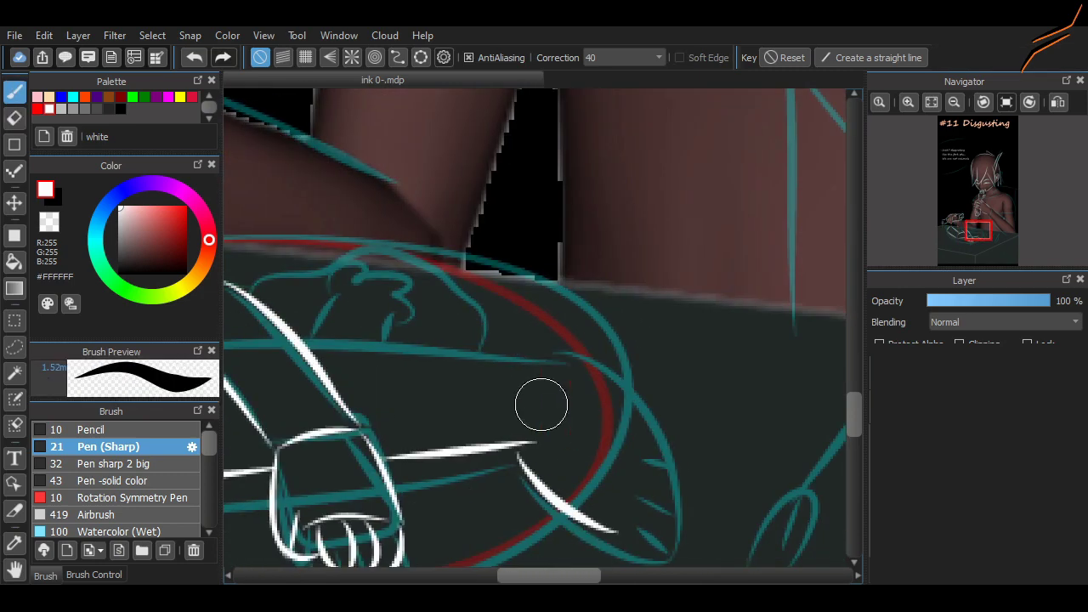
{"action": "left_click_drag", "start_coordinate": [624, 361], "coordinate": [612, 433]}
{"action": "left_click_drag", "start_coordinate": [506, 360], "coordinate": [653, 527]}
{"action": "scroll", "coordinate": [613, 343], "scroll_direction": "left", "scroll_amount": 3}
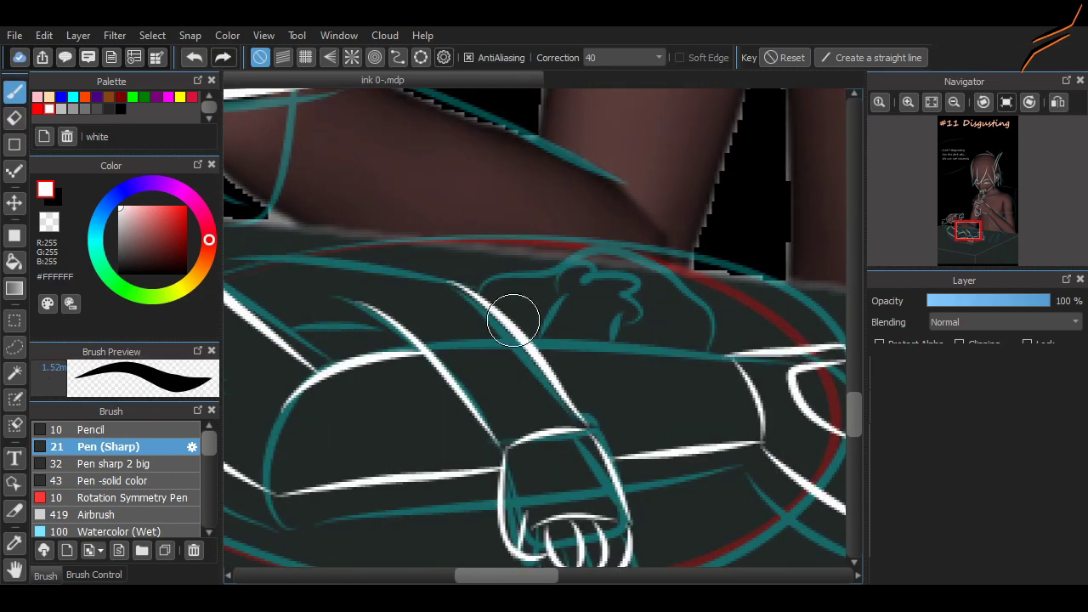
Complete the upper outlines of the leg and arm on the plate, and ink the bone protruding from the thigh.
{"action": "mouse_move", "coordinate": [510, 311]}
{"action": "left_mouse_down"}
{"action": "mouse_move", "coordinate": [552, 354]}
{"action": "mouse_move", "coordinate": [695, 361]}
{"action": "mouse_move", "coordinate": [727, 353]}
{"action": "left_mouse_up"}
{"action": "scroll", "coordinate": [344, 255], "scroll_direction": "left", "scroll_amount": 2}
{"action": "left_click_drag", "start_coordinate": [344, 255], "coordinate": [565, 285]}
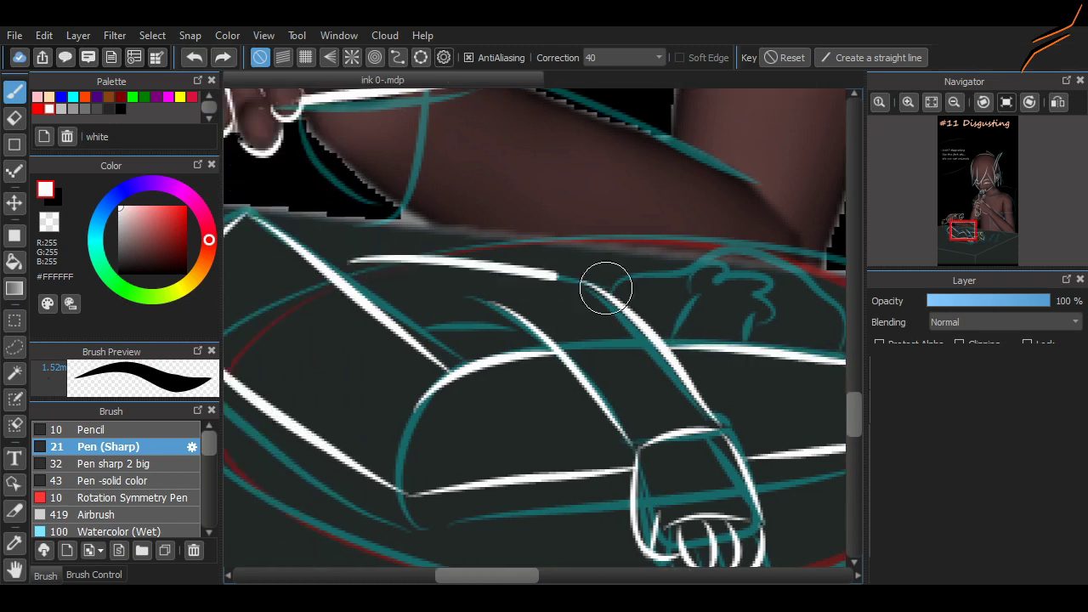
{"action": "scroll", "coordinate": [382, 284], "scroll_direction": "right", "scroll_amount": 2}
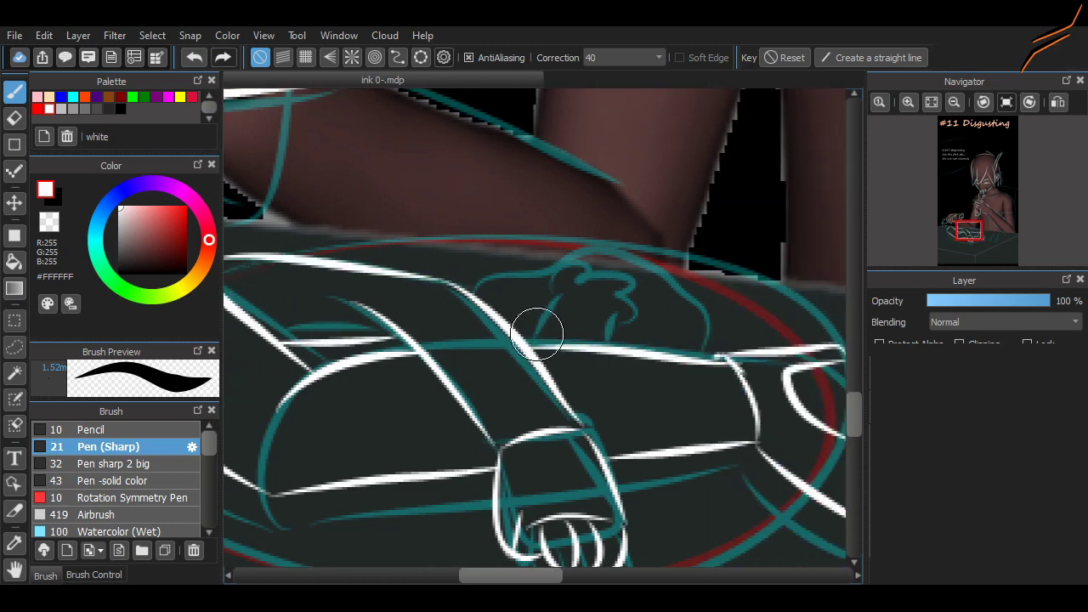
{"action": "scroll", "coordinate": [481, 291], "scroll_direction": "left", "scroll_amount": 3}
{"action": "left_click_drag", "start_coordinate": [422, 245], "coordinate": [351, 219]}
{"action": "scroll", "coordinate": [432, 427], "scroll_direction": "down", "scroll_amount": 2}
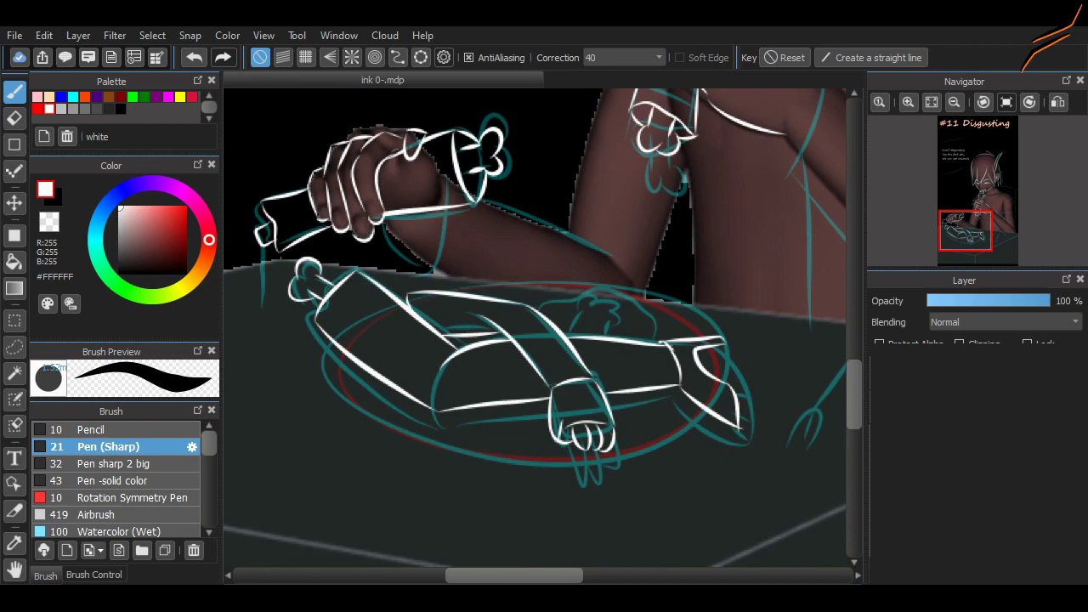
Ink the plate's rim as a wide ellipse around the severed limbs using the ellipse snap.
{"action": "scroll", "coordinate": [639, 437], "scroll_direction": "down", "scroll_amount": 3}
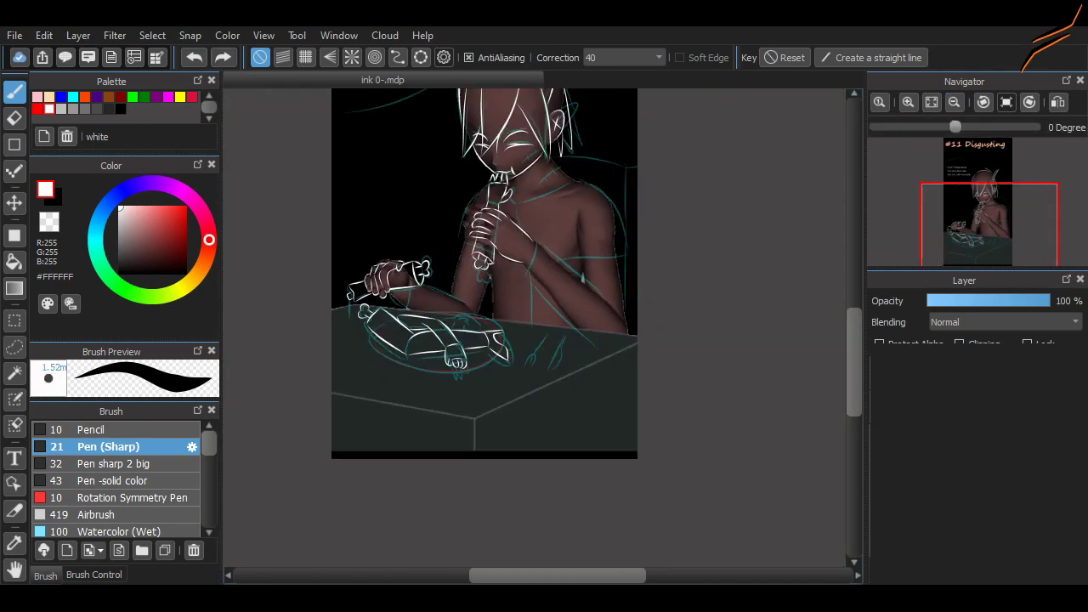
{"action": "scroll", "coordinate": [308, 408], "scroll_direction": "up", "scroll_amount": 4}
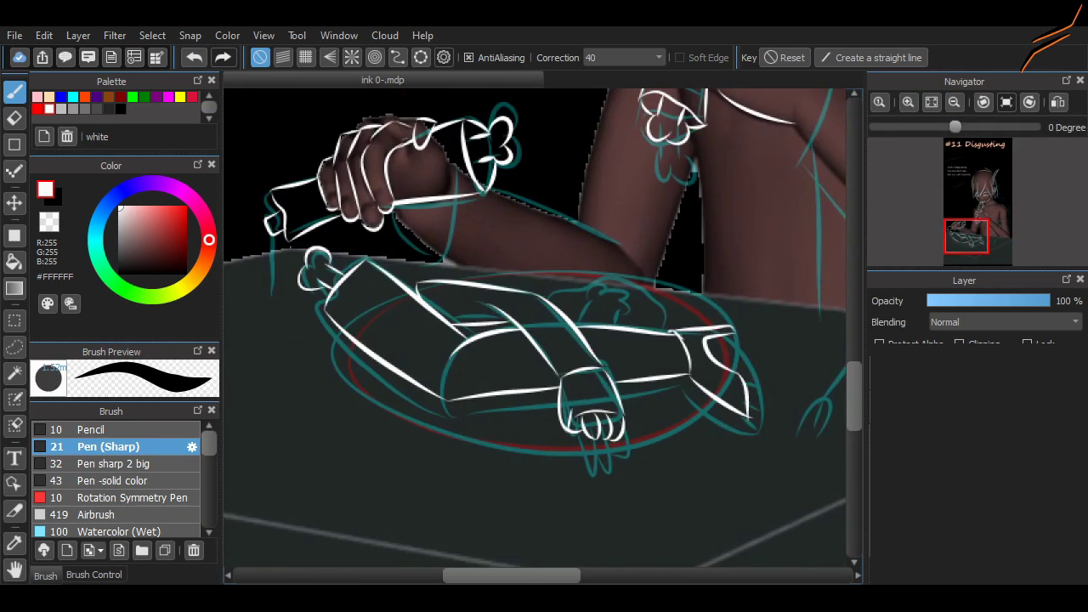
{"action": "key", "text": "ctrl+shift+e"}
{"action": "left_click_drag", "start_coordinate": [313, 275], "coordinate": [836, 526]}
{"action": "key", "text": "ctrl+z"}
{"action": "mouse_move", "coordinate": [293, 357]}
{"action": "left_mouse_down"}
{"action": "mouse_move", "coordinate": [510, 418]}
{"action": "mouse_move", "coordinate": [372, 329]}
{"action": "mouse_move", "coordinate": [408, 306]}
{"action": "left_mouse_up"}
{"action": "key", "text": "ctrl+z"}
{"action": "mouse_move", "coordinate": [408, 306]}
{"action": "left_mouse_down"}
{"action": "mouse_move", "coordinate": [468, 269]}
{"action": "mouse_move", "coordinate": [391, 416]}
{"action": "mouse_move", "coordinate": [493, 476]}
{"action": "mouse_move", "coordinate": [434, 363]}
{"action": "left_mouse_up"}
{"action": "key", "text": "ctrl+z"}
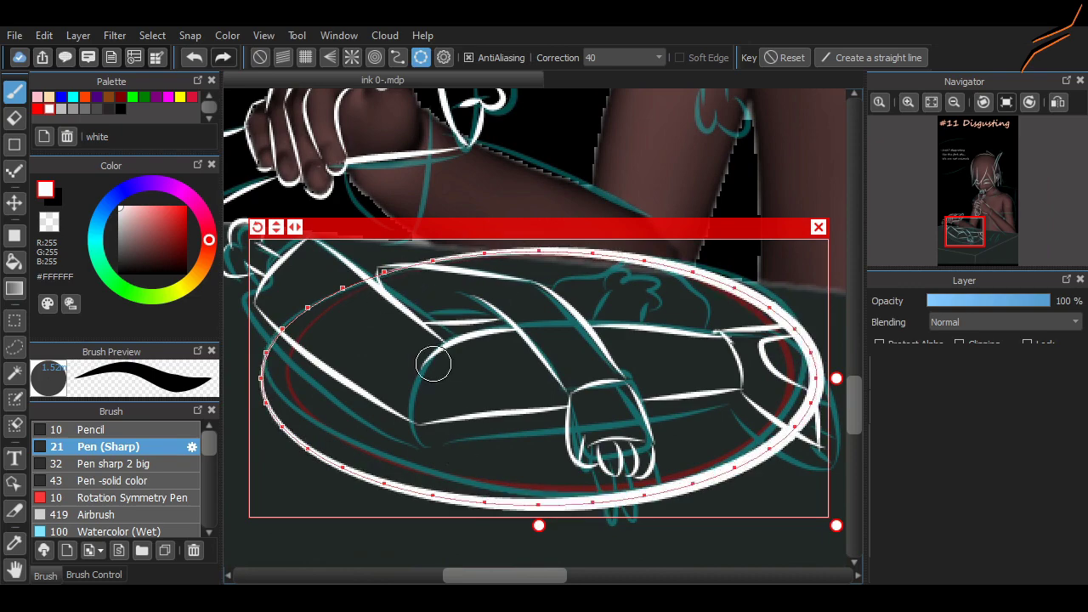
Erase the parts of the plate's rim that cross the severed limbs and foot, using a wider eraser.
{"action": "scroll", "coordinate": [434, 363], "scroll_direction": "down", "scroll_amount": 3}
{"action": "key", "text": "e"}
{"action": "scroll", "coordinate": [687, 230], "scroll_direction": "up", "scroll_amount": 4}
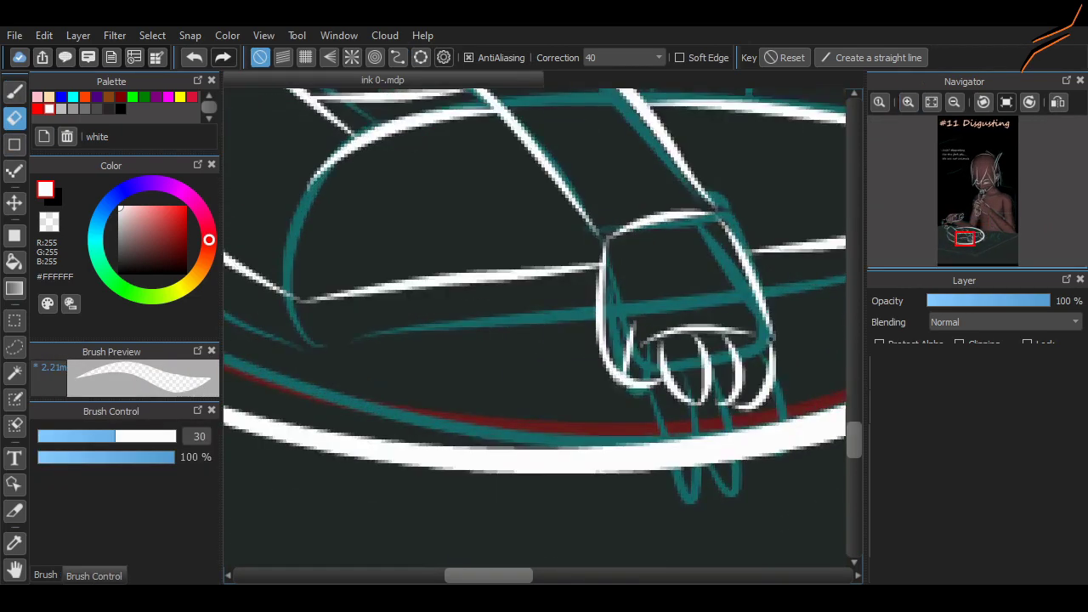
{"action": "mouse_move", "coordinate": [721, 497]}
{"action": "left_mouse_down"}
{"action": "mouse_move", "coordinate": [686, 484]}
{"action": "mouse_move", "coordinate": [680, 357]}
{"action": "left_mouse_up"}
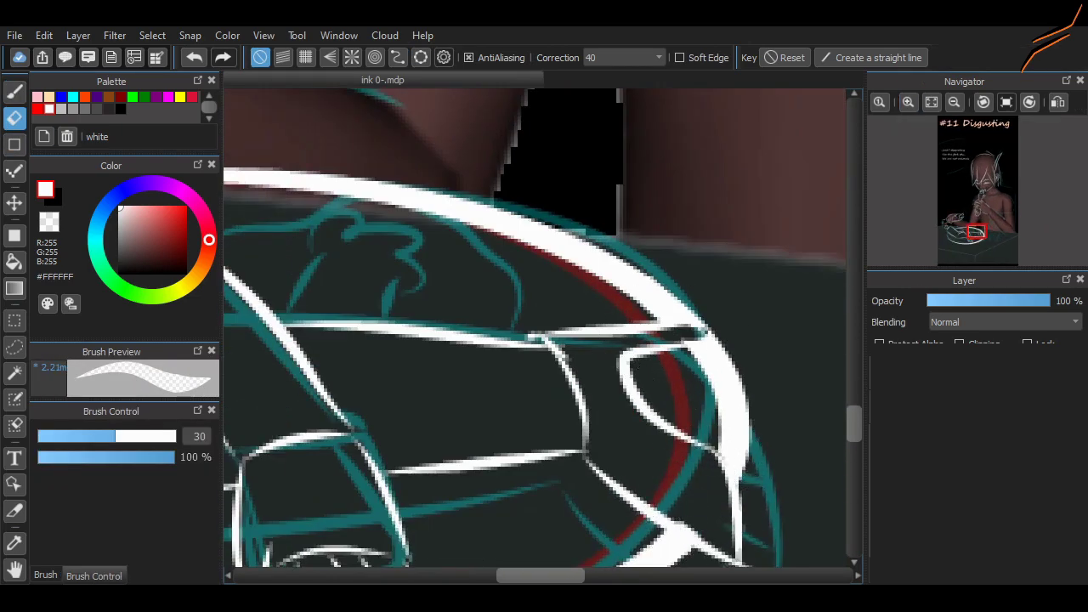
{"action": "key", "text": "ctrl+z"}
{"action": "left_click_drag", "start_coordinate": [672, 318], "coordinate": [672, 357]}
{"action": "scroll", "coordinate": [671, 357], "scroll_direction": "left", "scroll_amount": 5}
{"action": "scroll", "coordinate": [495, 214], "scroll_direction": "down", "scroll_amount": 5}
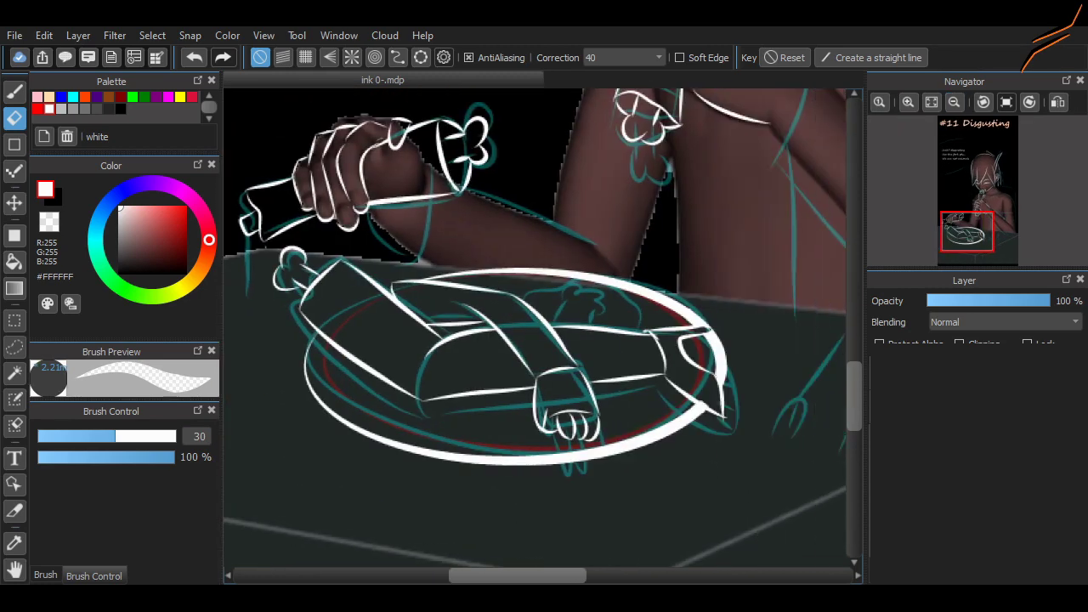
Ink the three-pronged fork and the curved knife beside the plate with Pen (Sharp).
{"action": "key", "text": "b"}
{"action": "scroll", "coordinate": [691, 482], "scroll_direction": "right", "scroll_amount": 5}
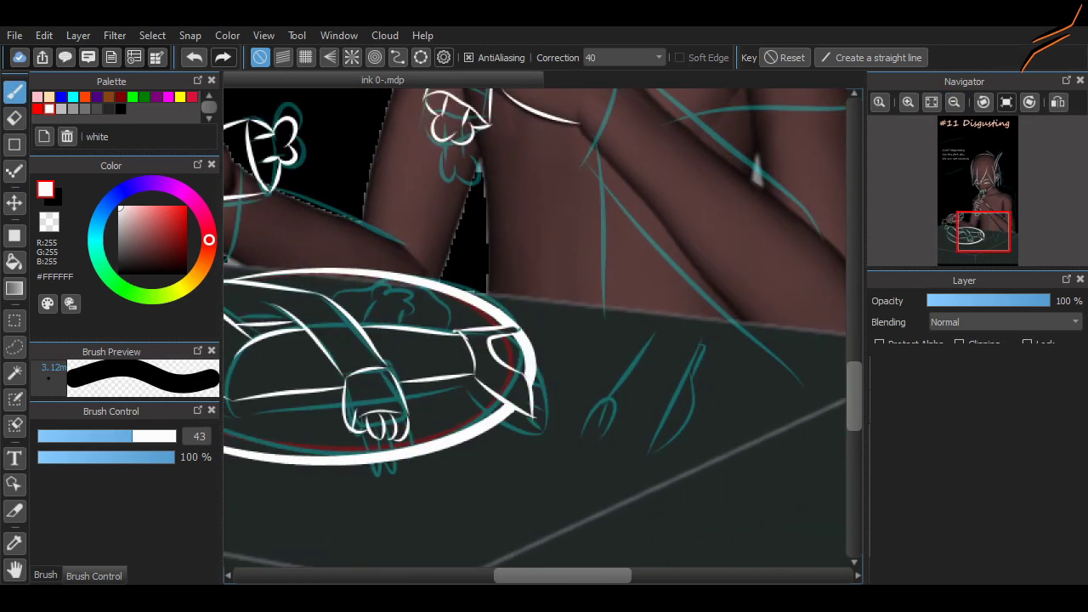
{"action": "scroll", "coordinate": [260, 230], "scroll_direction": "up", "scroll_amount": 3}
{"action": "scroll", "coordinate": [553, 357], "scroll_direction": "up", "scroll_amount": 2}
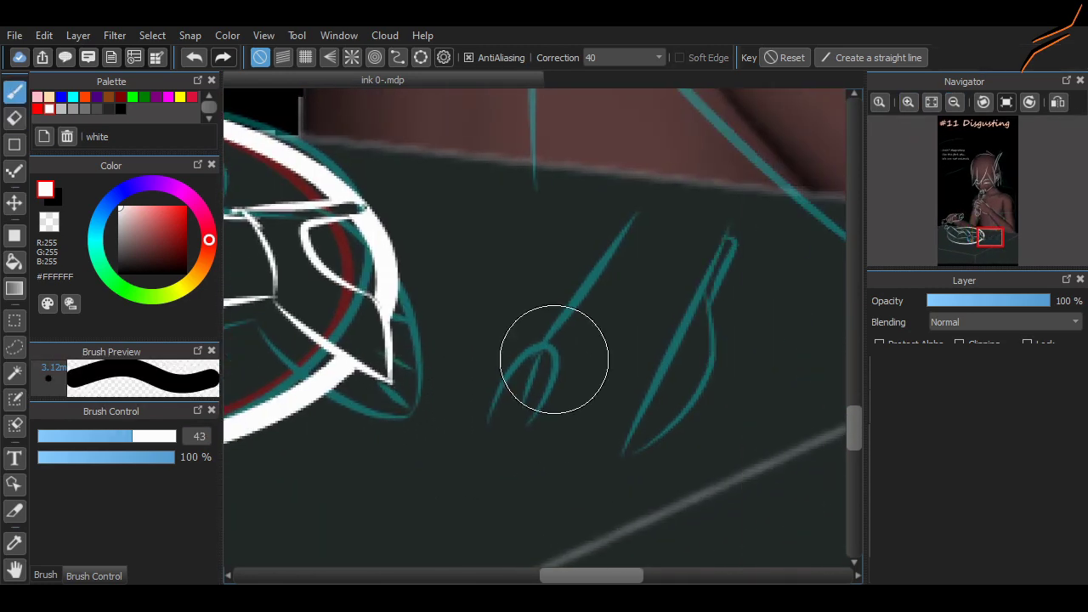
{"action": "mouse_move", "coordinate": [523, 392]}
{"action": "left_mouse_down"}
{"action": "mouse_move", "coordinate": [650, 219]}
{"action": "mouse_move", "coordinate": [600, 292]}
{"action": "mouse_move", "coordinate": [510, 377]}
{"action": "mouse_move", "coordinate": [508, 430]}
{"action": "left_mouse_up"}
{"action": "key", "text": "ctrl+z"}
{"action": "key", "text": "Up"}
{"action": "key", "text": "Up"}
{"action": "scroll", "coordinate": [544, 374], "scroll_direction": "right", "scroll_amount": 3}
{"action": "mouse_move", "coordinate": [643, 242]}
{"action": "left_mouse_down"}
{"action": "mouse_move", "coordinate": [519, 461]}
{"action": "mouse_move", "coordinate": [607, 383]}
{"action": "left_mouse_up"}
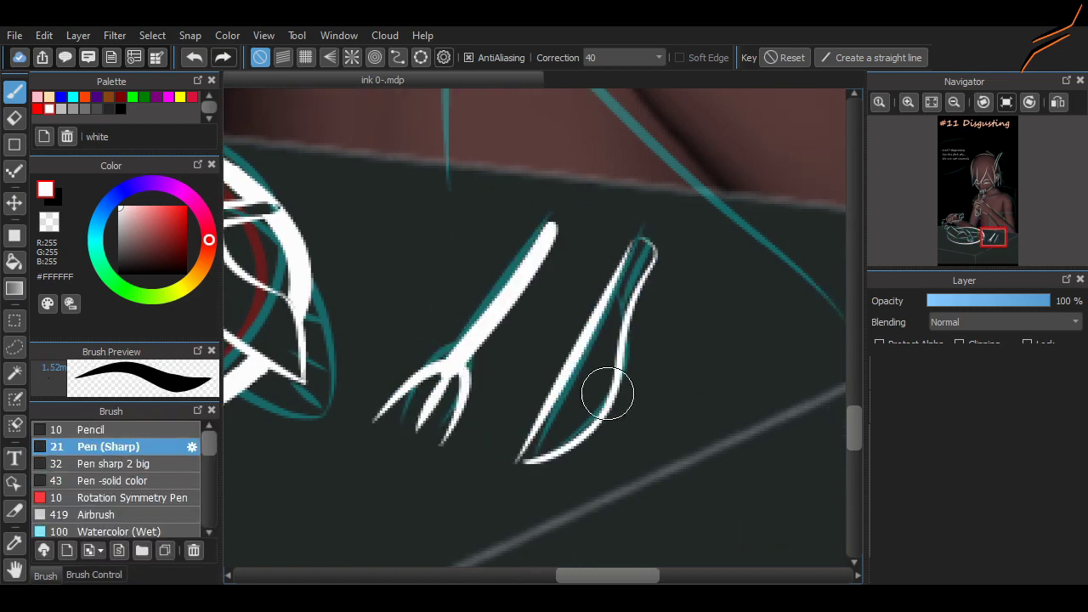
{"action": "left_click_drag", "start_coordinate": [633, 306], "coordinate": [523, 462]}
Ink the tablecloth's diagonal front edge, with curved folds and a petal-like pattern below it near the canvas corner.
{"action": "scroll", "coordinate": [595, 561], "scroll_direction": "down", "scroll_amount": 5}
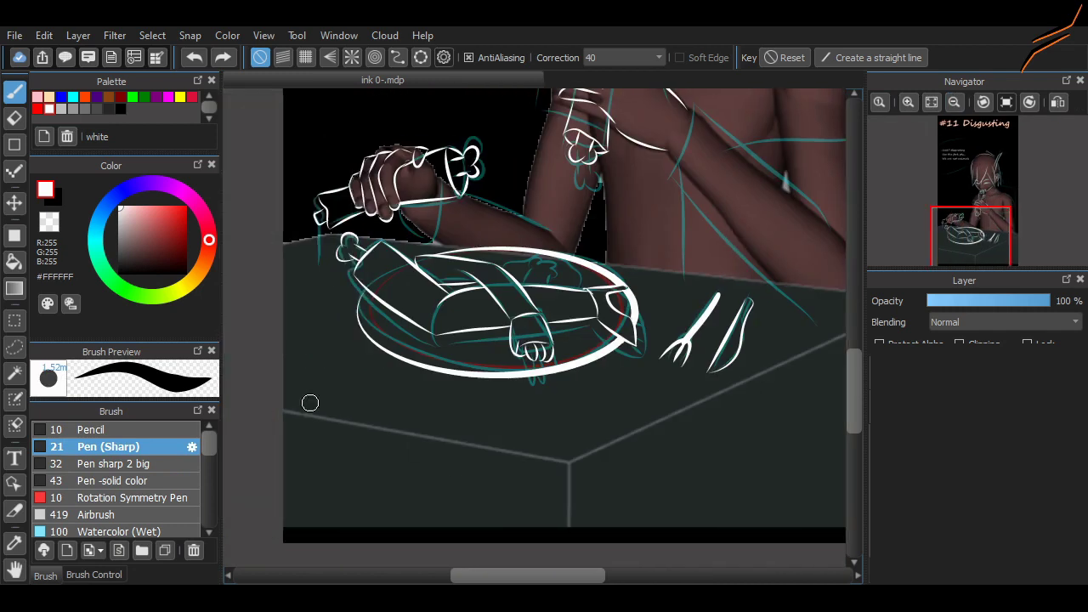
{"action": "scroll", "coordinate": [526, 536], "scroll_direction": "right", "scroll_amount": 2}
{"action": "left_click_drag", "start_coordinate": [803, 319], "coordinate": [256, 542]}
{"action": "left_click_drag", "start_coordinate": [544, 448], "coordinate": [584, 542]}
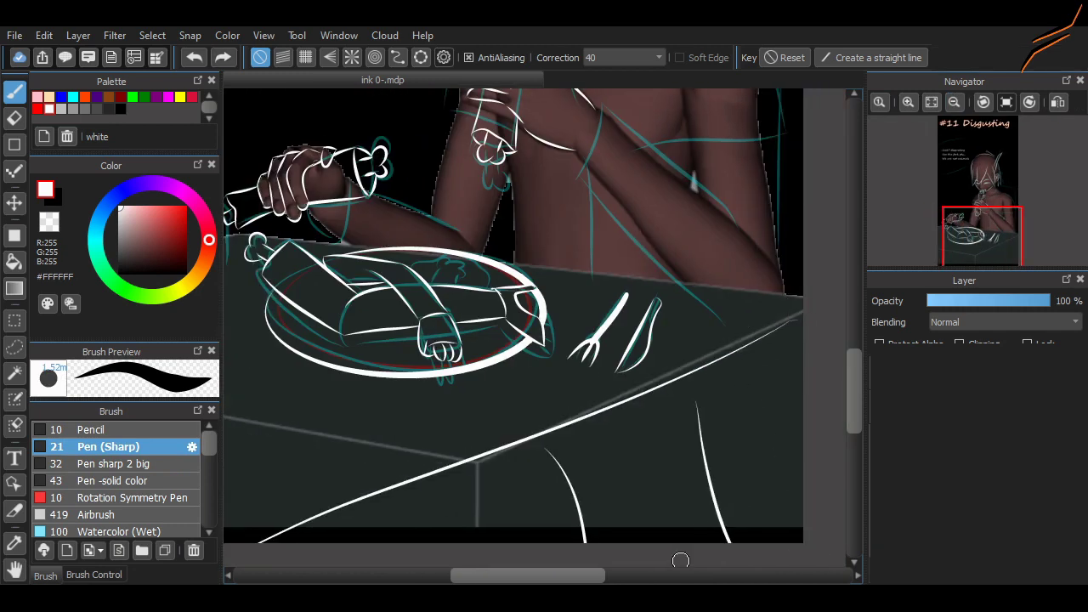
{"action": "key", "text": "ctrl+z"}
{"action": "left_click_drag", "start_coordinate": [672, 542], "coordinate": [804, 446]}
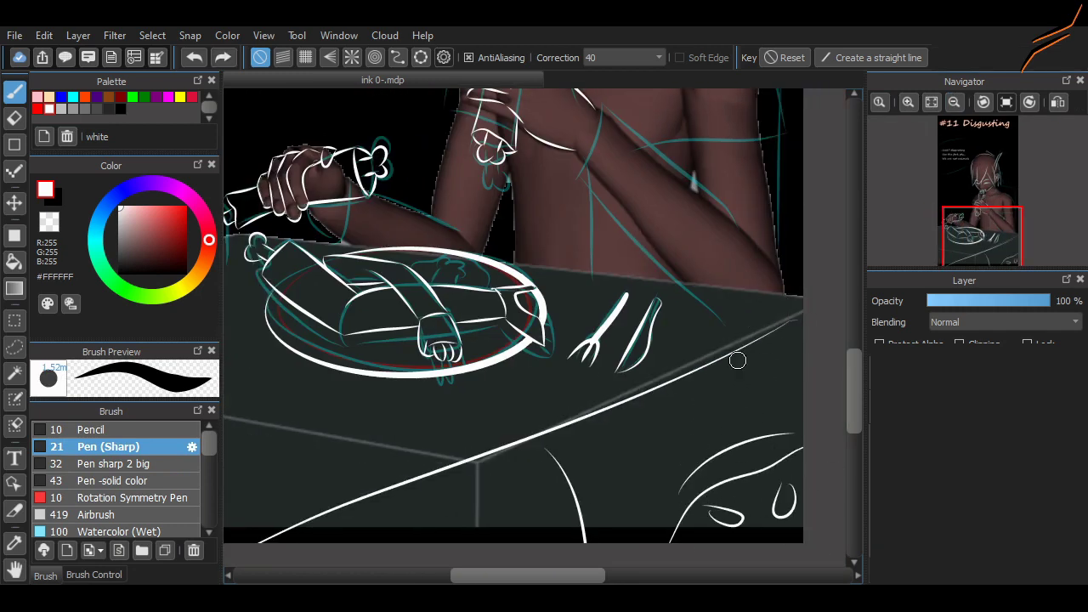
{"action": "left_click_drag", "start_coordinate": [722, 382], "coordinate": [792, 418]}
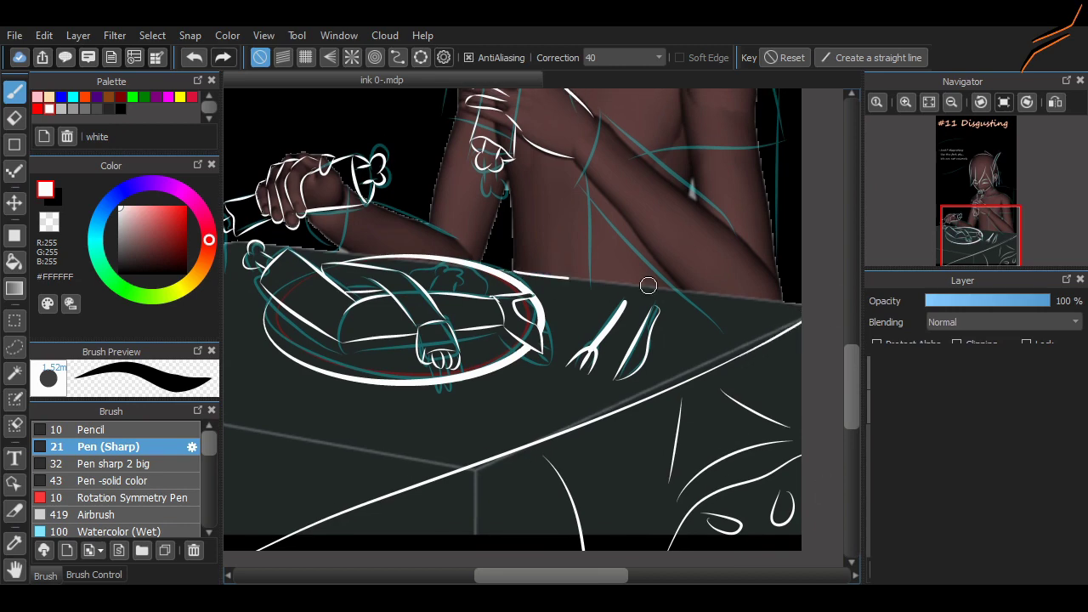
Ink the table's far edge behind the plate, from one side of the canvas to the other.
{"action": "left_click_drag", "start_coordinate": [647, 284], "coordinate": [802, 303]}
{"action": "left_click_drag", "start_coordinate": [374, 252], "coordinate": [444, 253]}
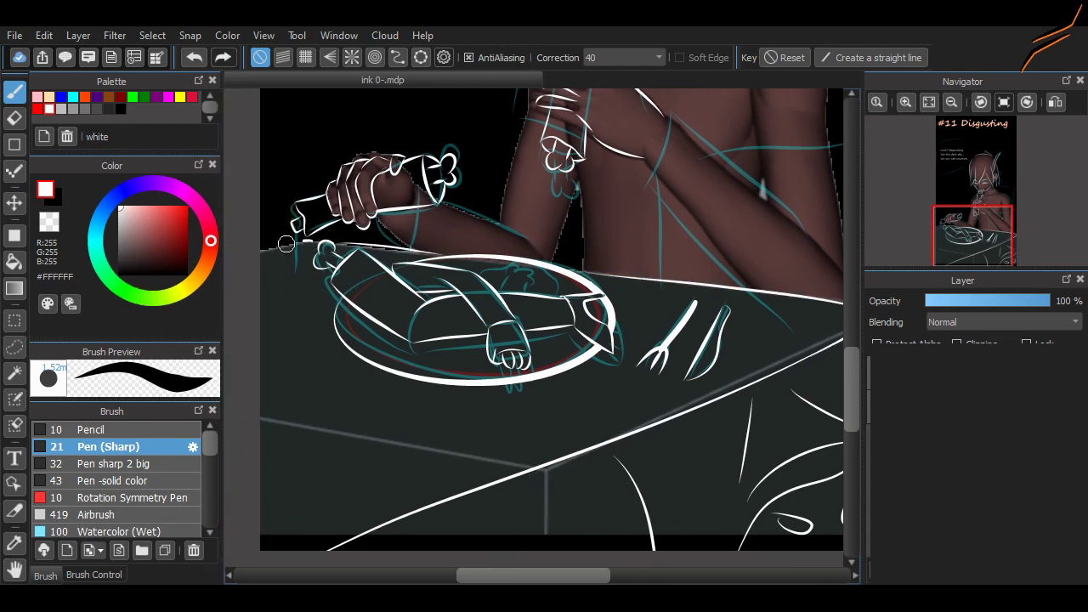
{"action": "left_click_drag", "start_coordinate": [277, 240], "coordinate": [209, 508]}
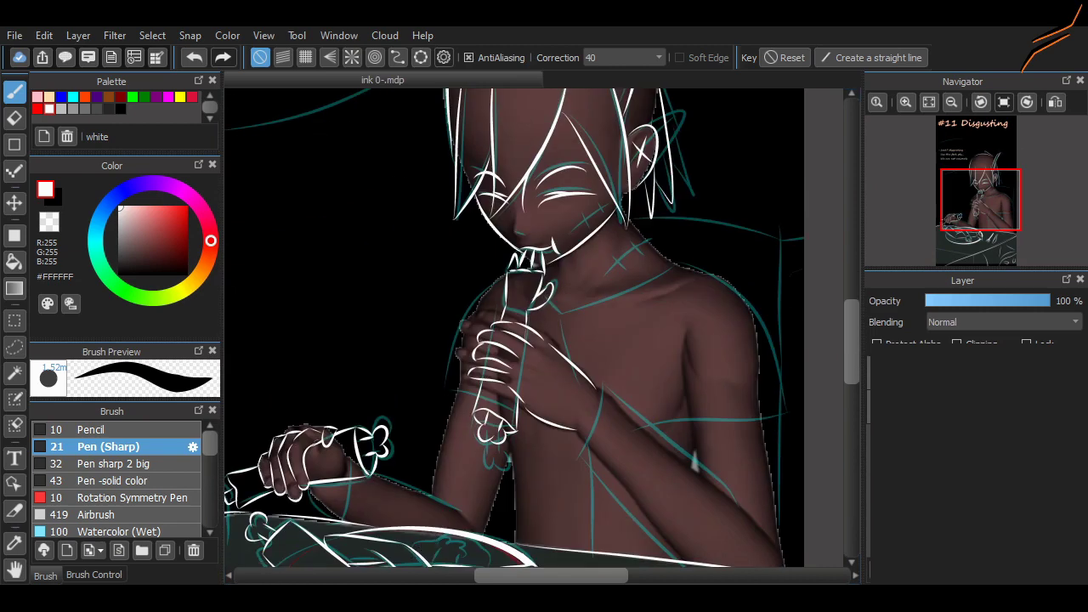
Draw small red half-closed eye shapes below the tablecloth folds near the canvas corner.
{"action": "left_click_drag", "start_coordinate": [379, 231], "coordinate": [333, 289]}
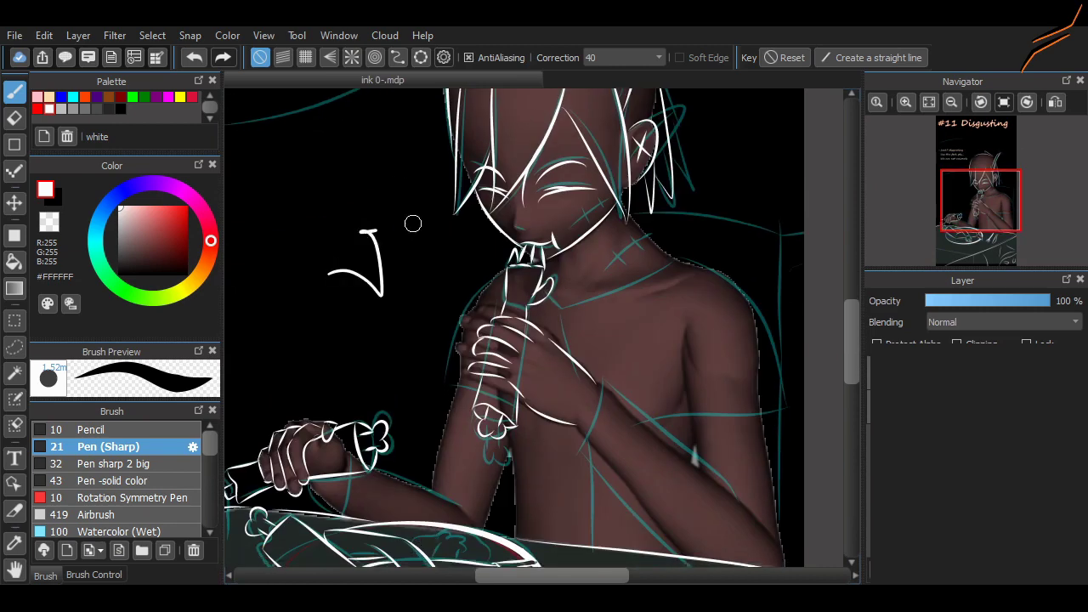
{"action": "key", "text": "ctrl+z"}
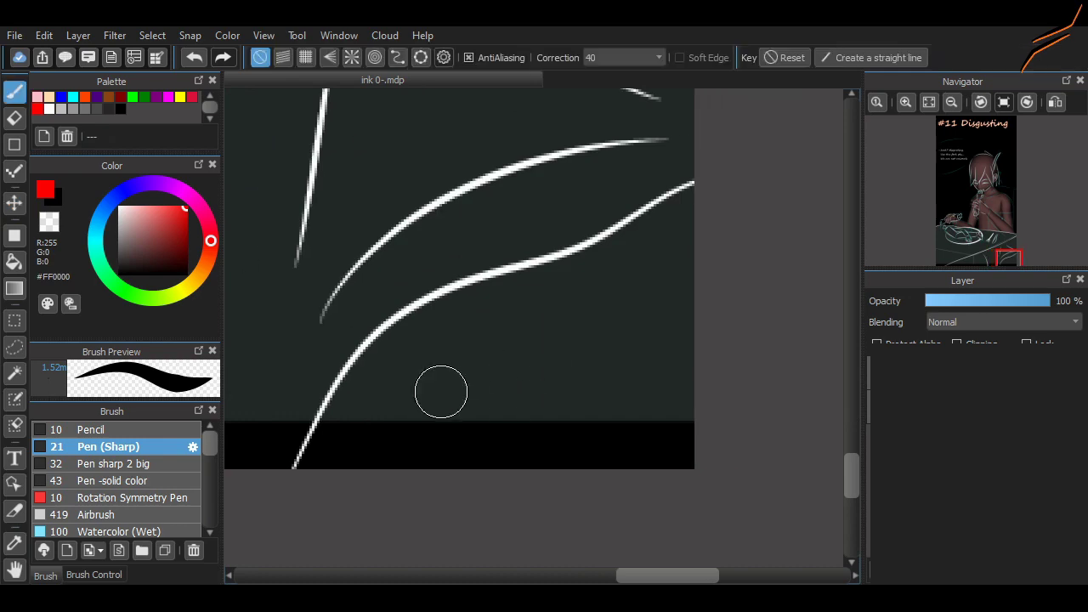
{"action": "left_click_drag", "start_coordinate": [418, 374], "coordinate": [508, 426]}
{"action": "left_click_drag", "start_coordinate": [400, 355], "coordinate": [581, 373]}
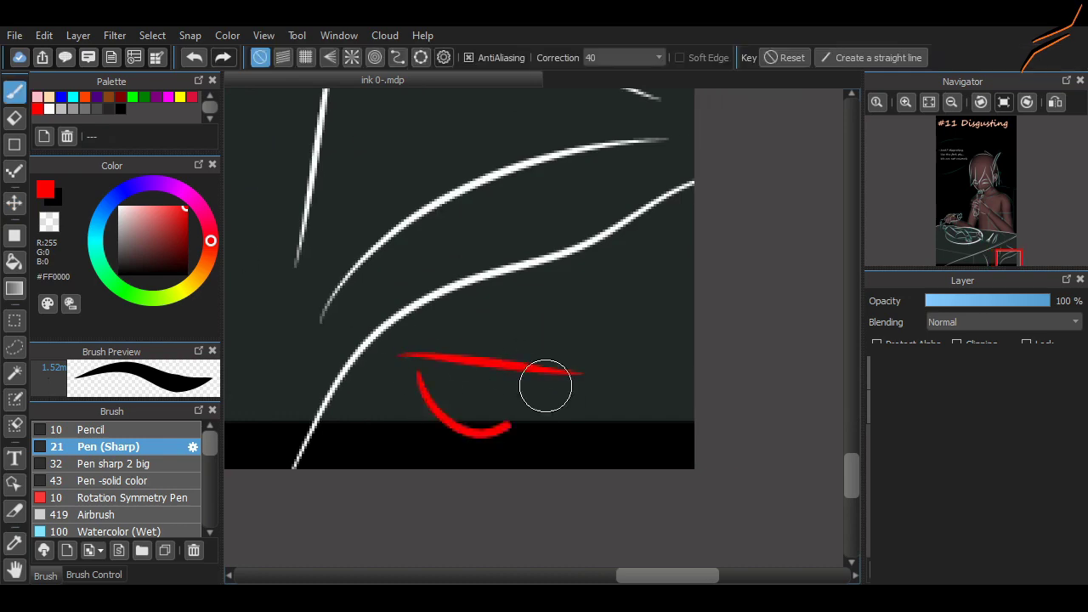
{"action": "mouse_move", "coordinate": [661, 267]}
{"action": "left_mouse_down"}
{"action": "mouse_move", "coordinate": [629, 344]}
{"action": "mouse_move", "coordinate": [678, 297]}
{"action": "left_mouse_up"}
{"action": "key", "text": "ctrl+z"}
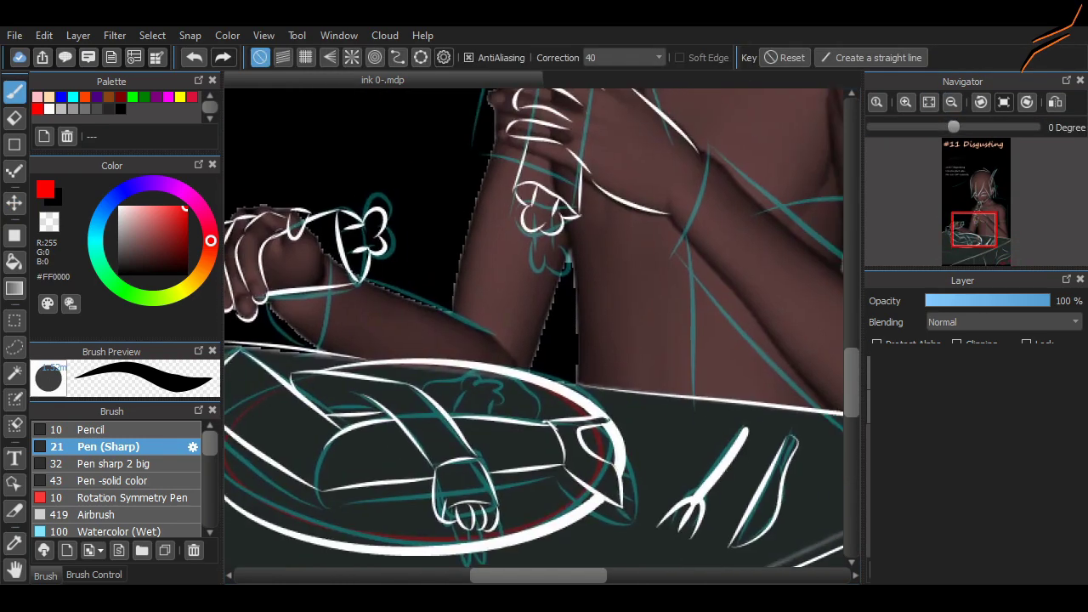
Draw wavy red blood outlines on the plate around the severed limbs and erase the excess.
{"action": "scroll", "coordinate": [301, 297], "scroll_direction": "up", "scroll_amount": 3}
{"action": "left_click_drag", "start_coordinate": [301, 289], "coordinate": [612, 374]}
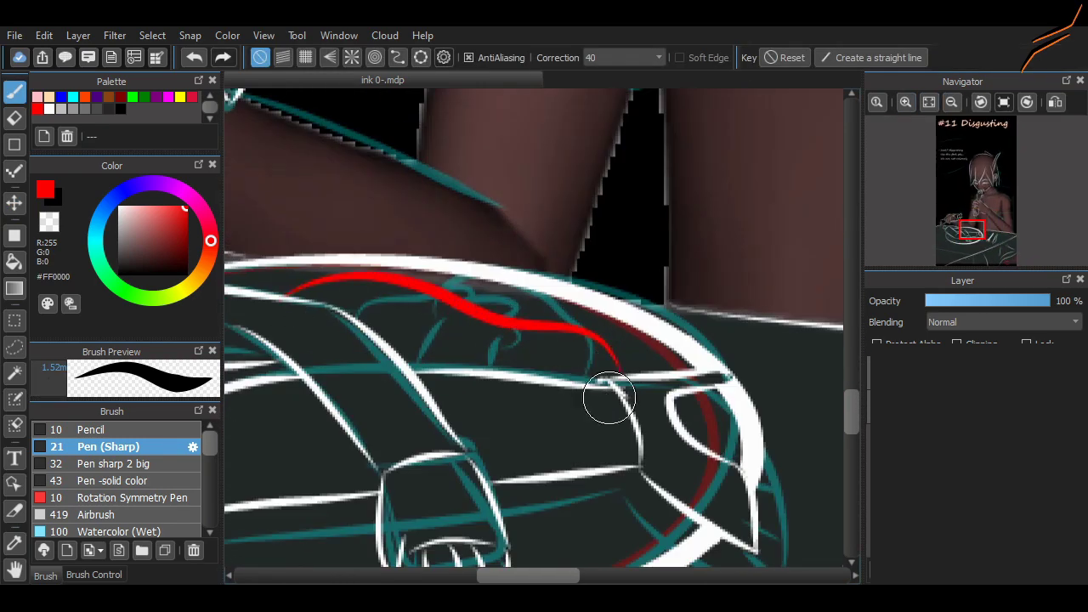
{"action": "scroll", "coordinate": [612, 388], "scroll_direction": "up", "scroll_amount": 3}
{"action": "left_click_drag", "start_coordinate": [467, 361], "coordinate": [722, 280]}
{"action": "key", "text": "e"}
{"action": "left_click_drag", "start_coordinate": [629, 344], "coordinate": [502, 374]}
{"action": "key", "text": "b"}
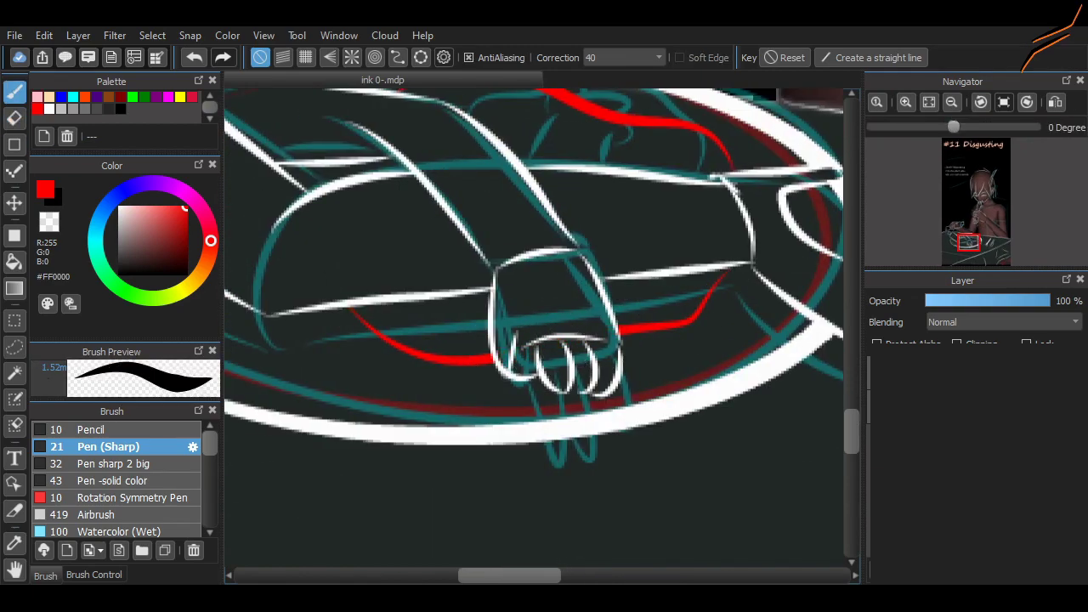
Ink the raised arm's sleeve edges and flared cuff in white, plus the hem across the upper arm.
{"action": "scroll", "coordinate": [510, 366], "scroll_direction": "down", "scroll_amount": 4}
{"action": "left_click", "coordinate": [49, 109]}
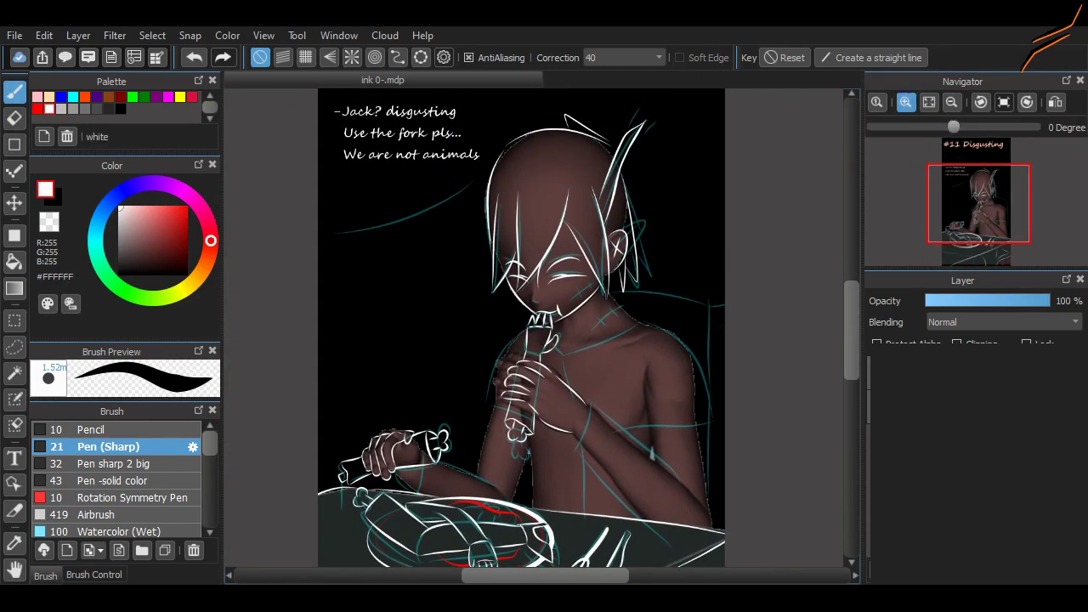
{"action": "scroll", "coordinate": [427, 218], "scroll_direction": "up", "scroll_amount": 5}
{"action": "key", "text": "ctrl+z"}
{"action": "mouse_move", "coordinate": [437, 156]}
{"action": "left_mouse_down"}
{"action": "mouse_move", "coordinate": [646, 365]}
{"action": "mouse_move", "coordinate": [428, 150]}
{"action": "mouse_move", "coordinate": [473, 214]}
{"action": "mouse_move", "coordinate": [672, 387]}
{"action": "left_mouse_up"}
{"action": "key", "text": "ctrl+z"}
{"action": "left_click_drag", "start_coordinate": [364, 289], "coordinate": [406, 161]}
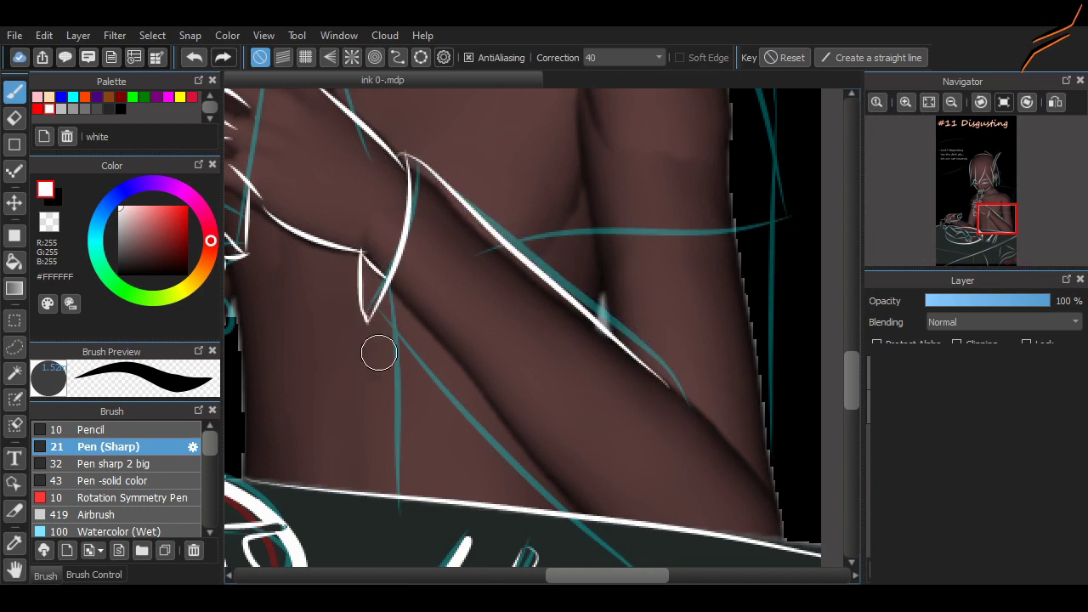
{"action": "mouse_move", "coordinate": [387, 255]}
{"action": "left_mouse_down"}
{"action": "mouse_move", "coordinate": [365, 311]}
{"action": "mouse_move", "coordinate": [587, 531]}
{"action": "left_mouse_up"}
{"action": "mouse_move", "coordinate": [510, 255]}
{"action": "left_mouse_down"}
{"action": "mouse_move", "coordinate": [451, 448]}
{"action": "mouse_move", "coordinate": [719, 414]}
{"action": "left_mouse_up"}
Ink the collar line with a small oval button, the shoulder curve down to the hem, and the arm's outer edge.
{"action": "left_click_drag", "start_coordinate": [519, 175], "coordinate": [280, 272]}
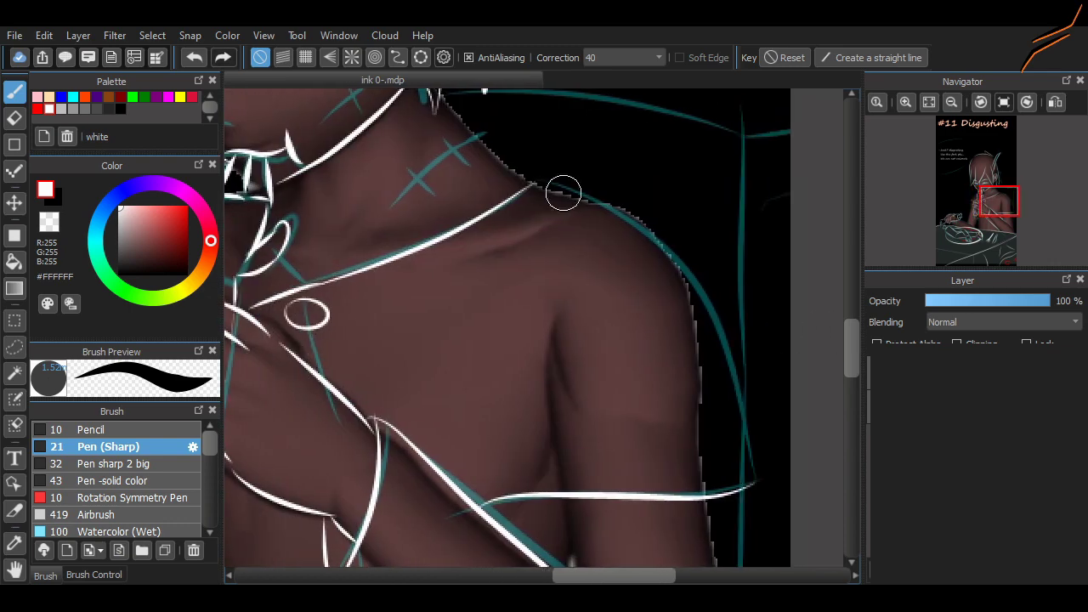
{"action": "left_click_drag", "start_coordinate": [552, 183], "coordinate": [756, 493]}
{"action": "key", "text": "ctrl+z"}
{"action": "left_click_drag", "start_coordinate": [523, 161], "coordinate": [748, 480]}
{"action": "key", "text": "e"}
{"action": "key", "text": "b"}
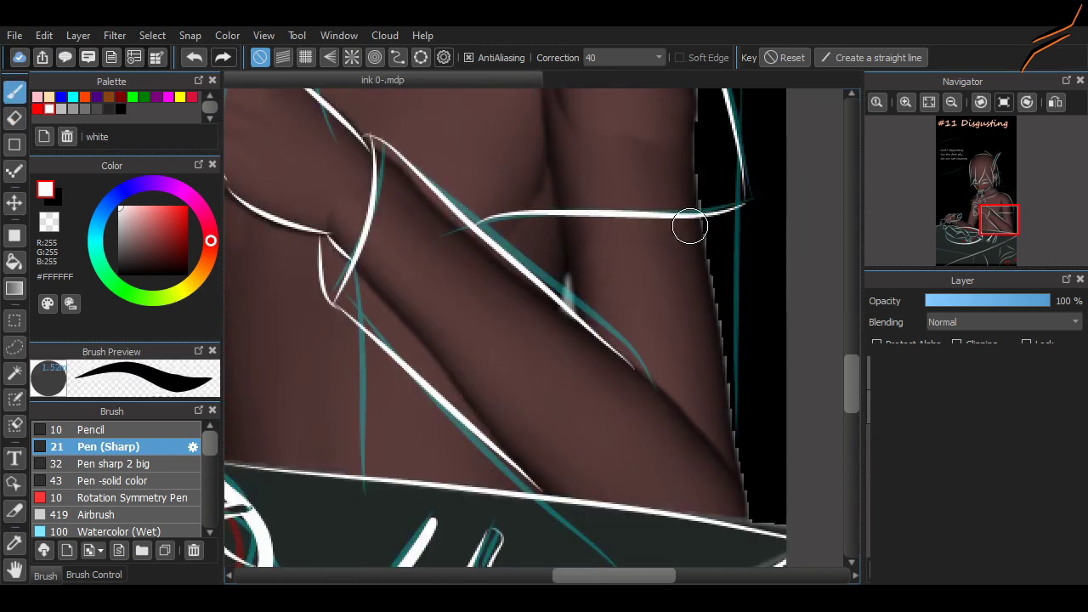
{"action": "left_click_drag", "start_coordinate": [692, 227], "coordinate": [738, 488]}
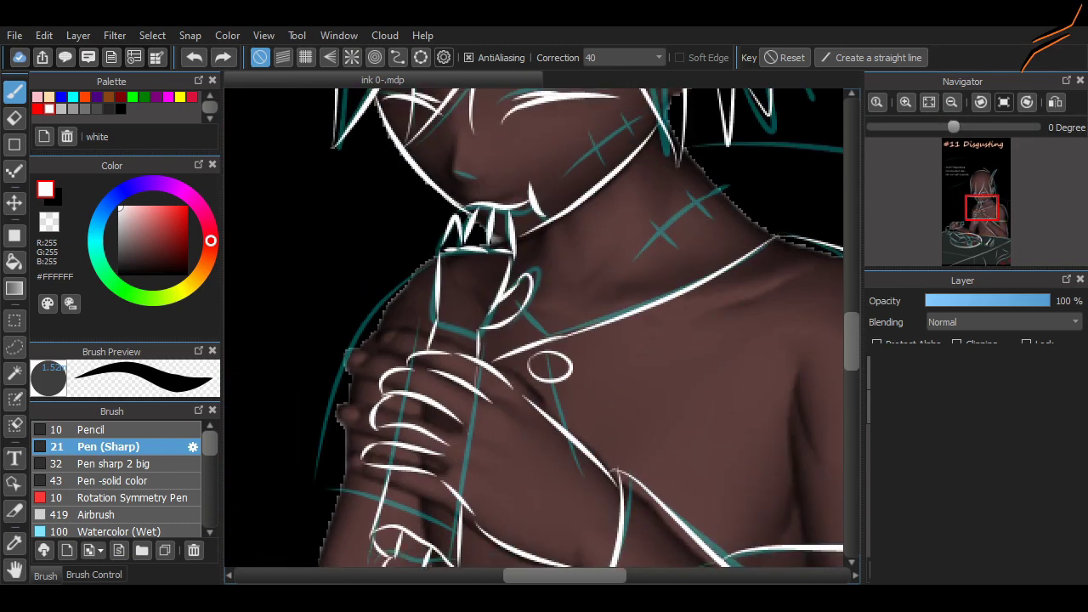
Ink the side of the neck and the garment's other shoulder and hem behind the gripping hand.
{"action": "left_click_drag", "start_coordinate": [684, 149], "coordinate": [799, 236]}
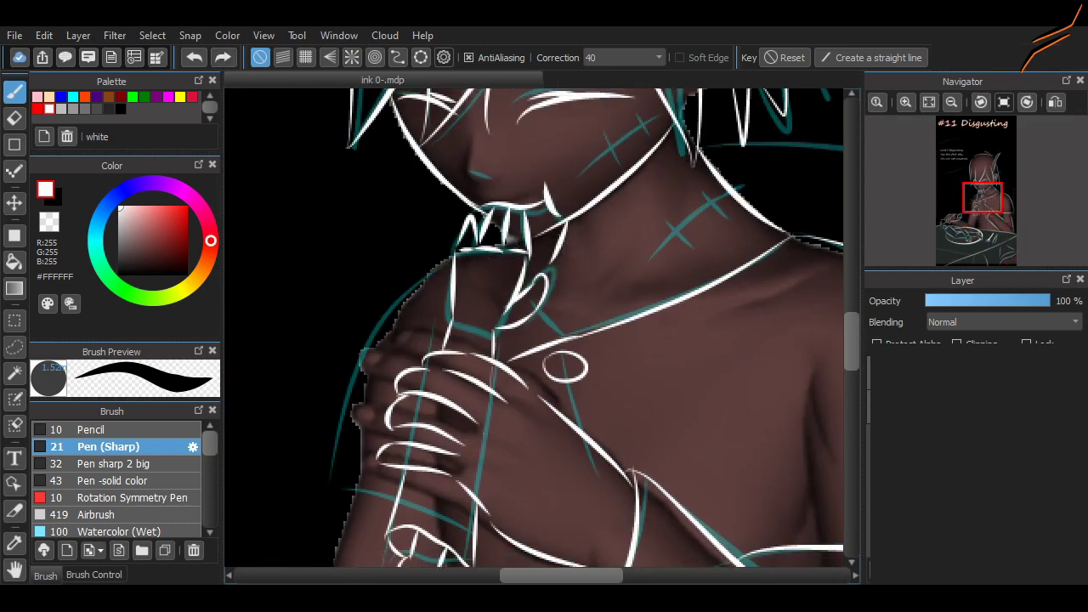
{"action": "left_click_drag", "start_coordinate": [554, 235], "coordinate": [346, 437]}
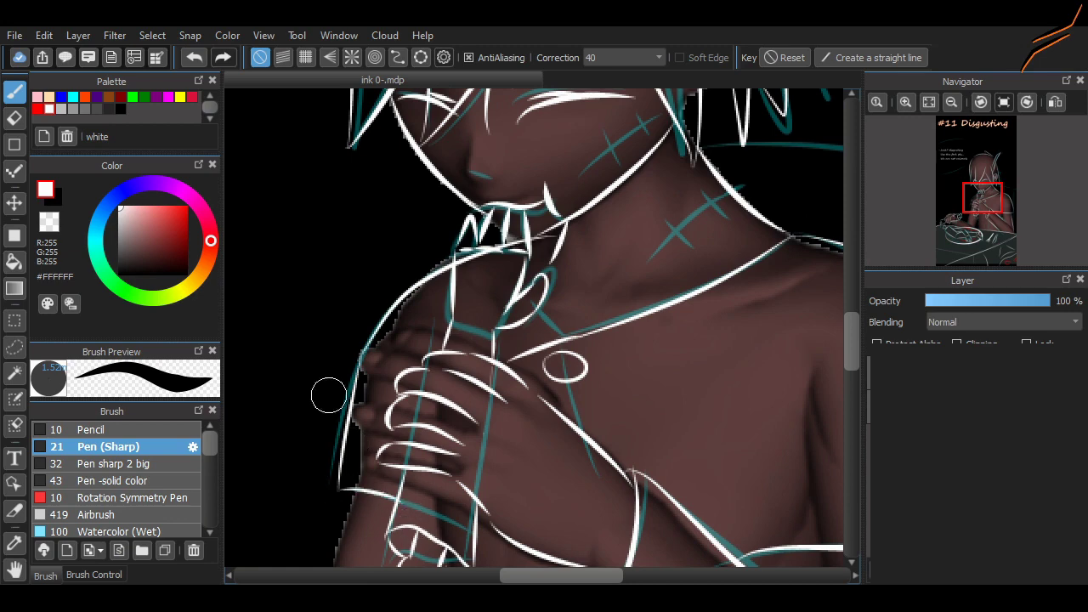
{"action": "key", "text": "e"}
{"action": "key", "text": "b"}
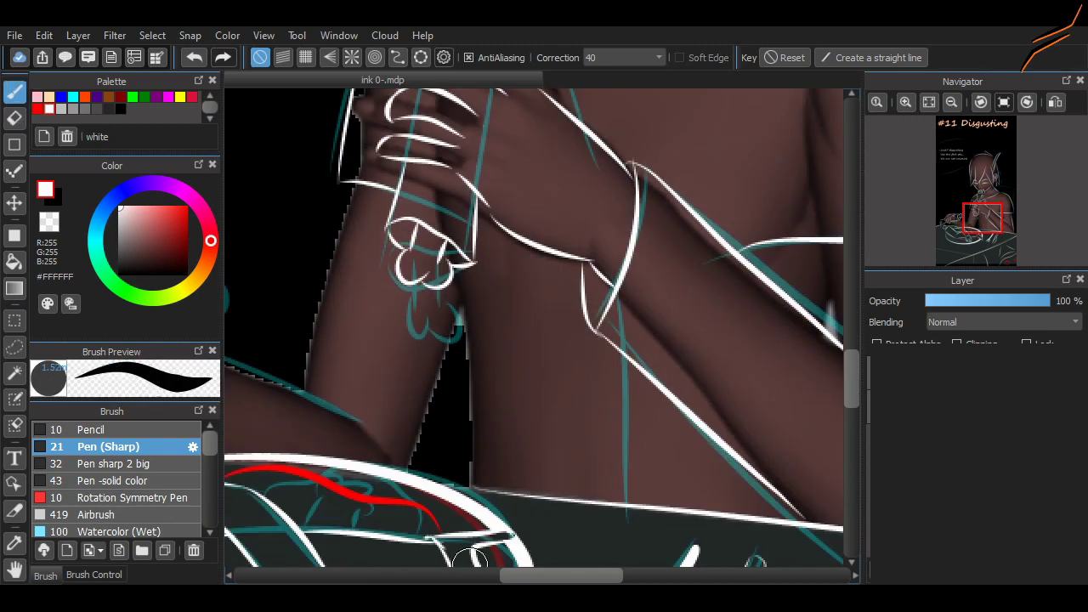
Ink the torso's side down to the table and both edges of the forearm resting behind the plate.
{"action": "left_click_drag", "start_coordinate": [541, 492], "coordinate": [551, 276]}
{"action": "left_click_drag", "start_coordinate": [548, 493], "coordinate": [604, 502]}
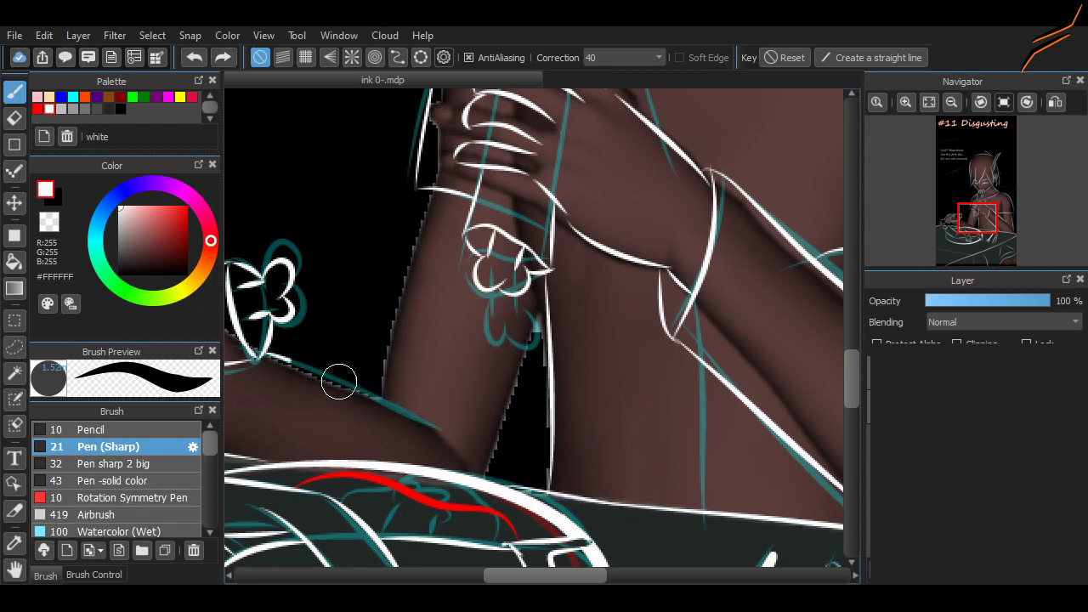
{"action": "left_click_drag", "start_coordinate": [440, 427], "coordinate": [257, 362]}
{"action": "scroll", "coordinate": [252, 357], "scroll_direction": "up", "scroll_amount": 2}
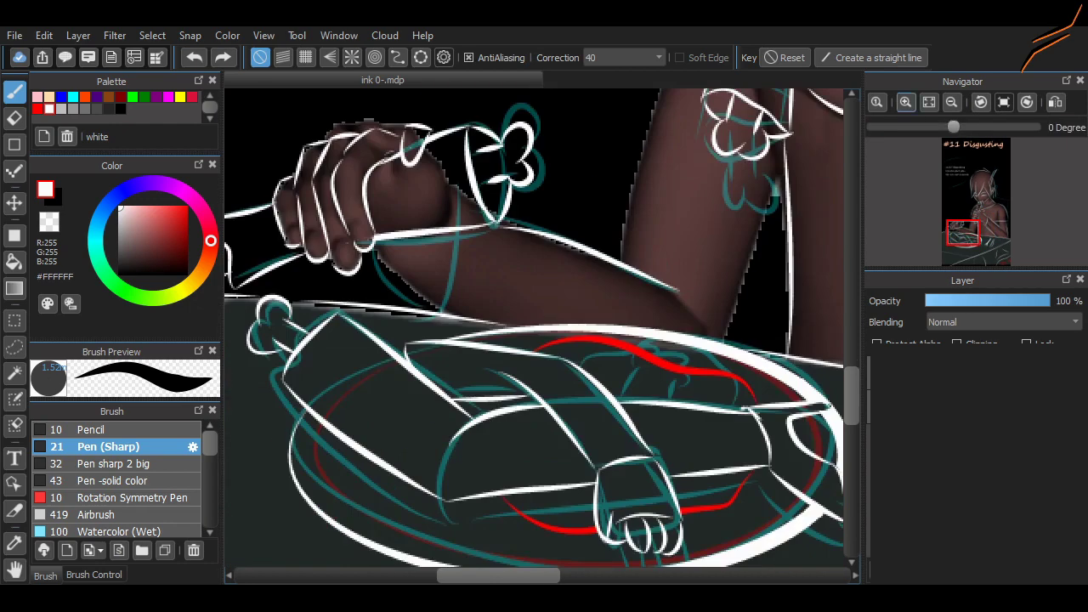
{"action": "left_click_drag", "start_coordinate": [269, 129], "coordinate": [311, 214]}
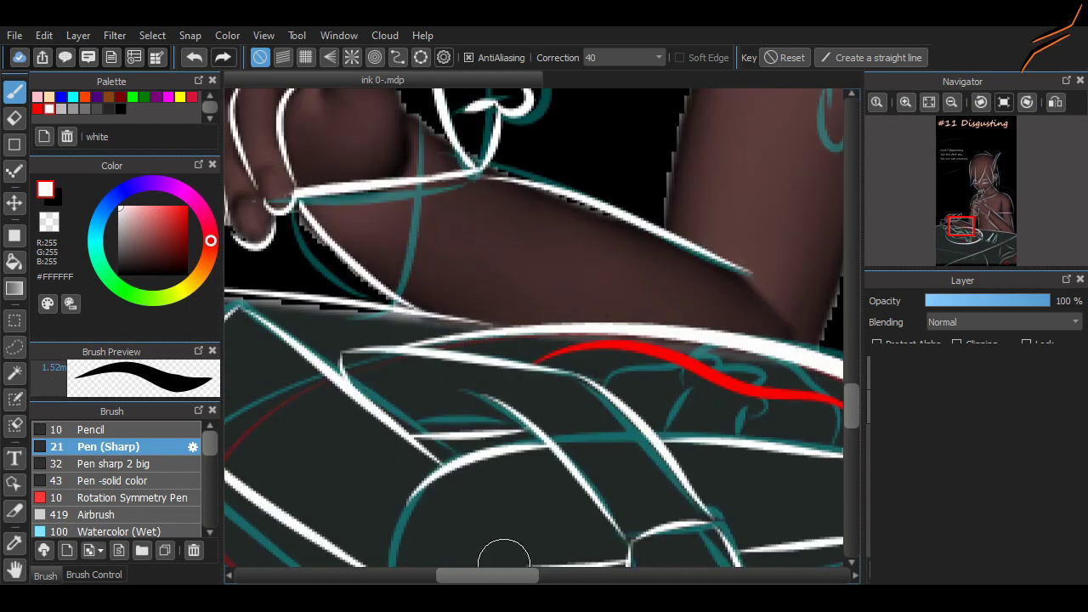
Ink the edges of the upright arm between the garment's hem and the resting forearm.
{"action": "scroll", "coordinate": [498, 561], "scroll_direction": "up", "scroll_amount": 5}
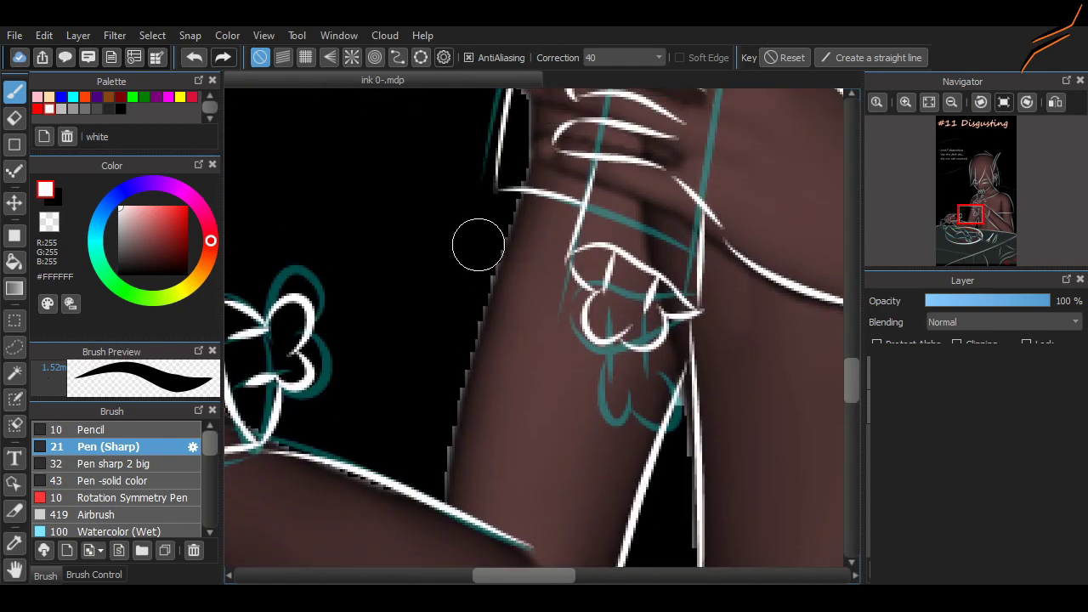
{"action": "left_click_drag", "start_coordinate": [508, 197], "coordinate": [451, 497]}
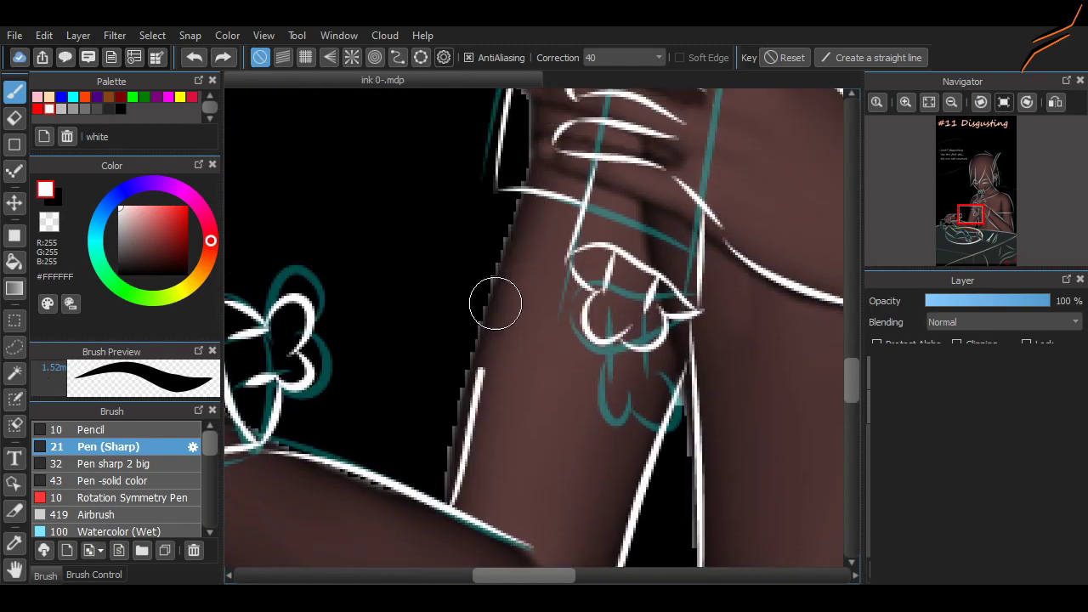
{"action": "scroll", "coordinate": [522, 422], "scroll_direction": "down", "scroll_amount": 2}
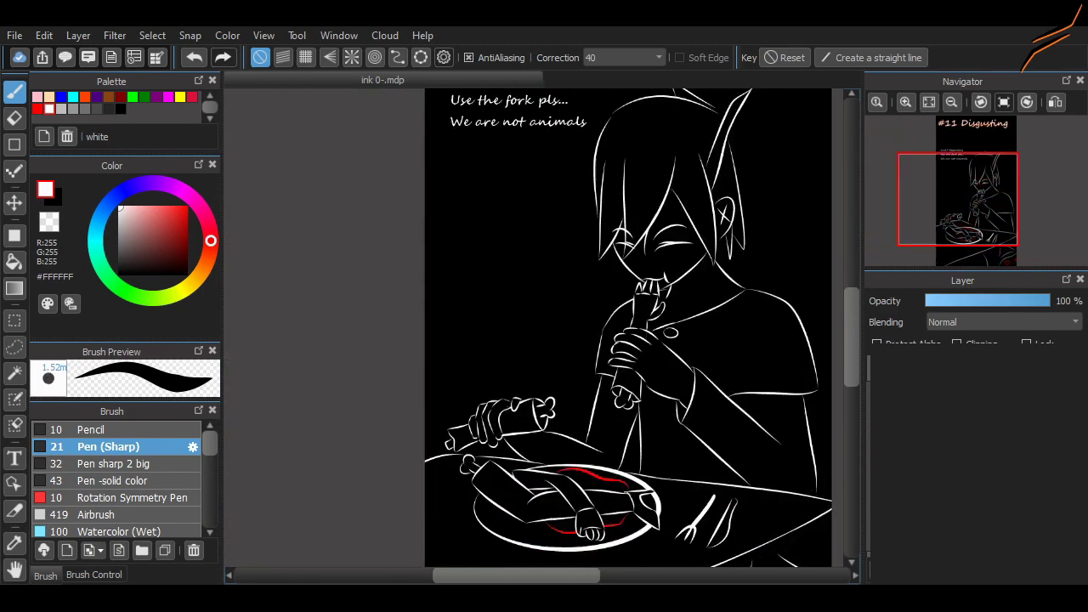
Add knuckle curves to the gripping hand and a cross inside the oval button below the collar.
{"action": "scroll", "coordinate": [536, 450], "scroll_direction": "up", "scroll_amount": 5}
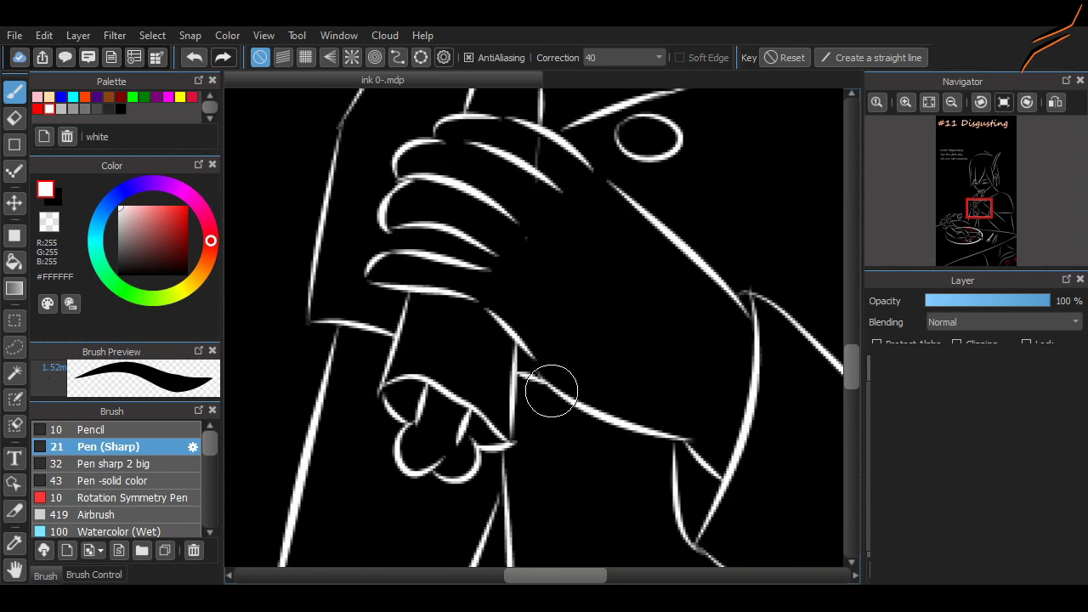
{"action": "scroll", "coordinate": [510, 340], "scroll_direction": "right", "scroll_amount": 3}
{"action": "scroll", "coordinate": [831, 370], "scroll_direction": "up", "scroll_amount": 5}
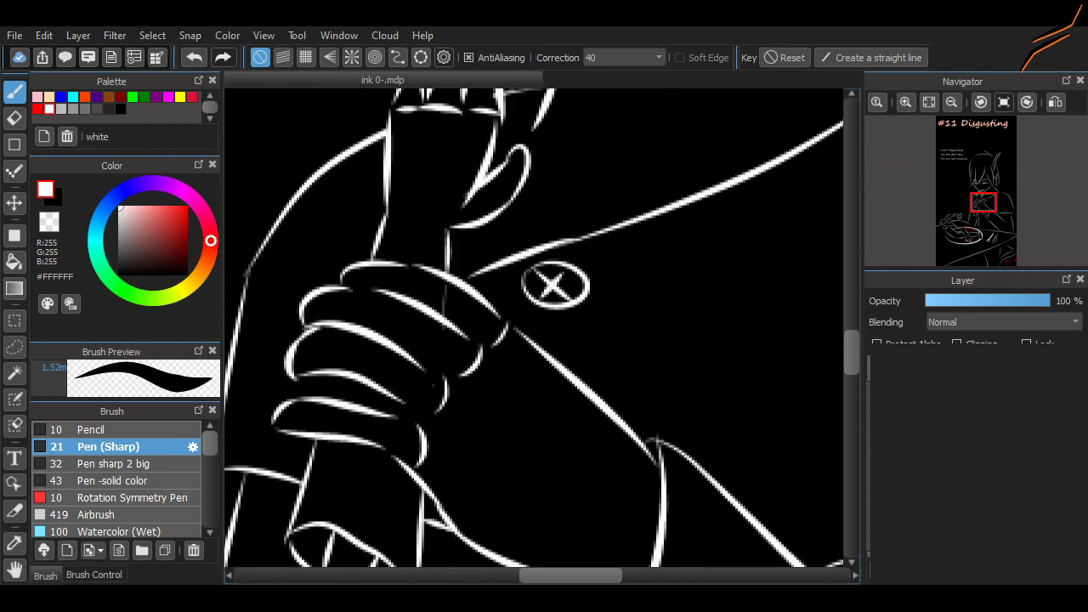
{"action": "scroll", "coordinate": [816, 352], "scroll_direction": "up", "scroll_amount": 3}
{"action": "key", "text": "e"}
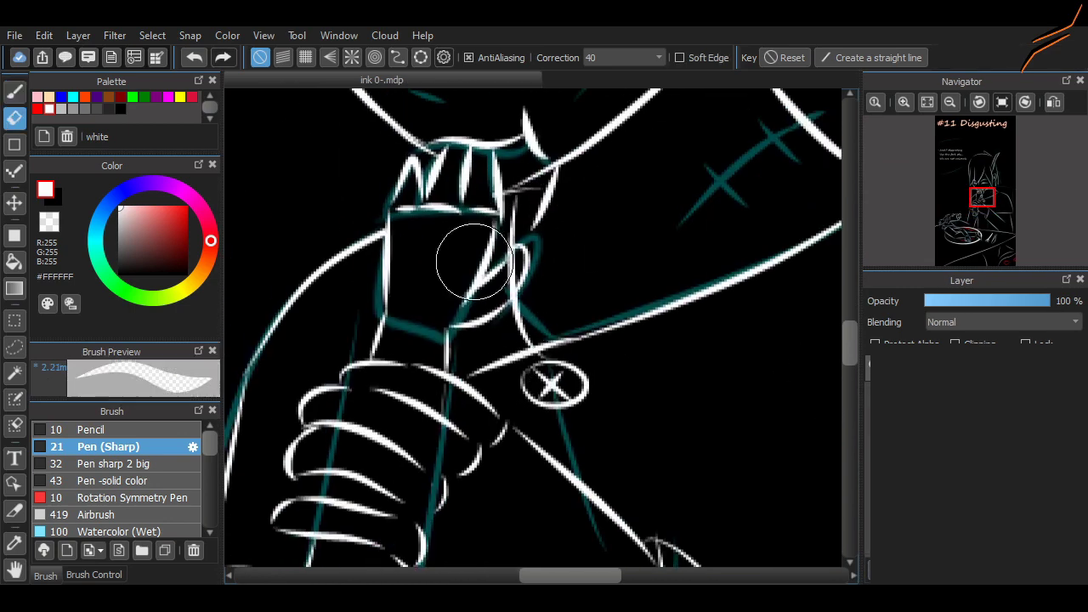
{"action": "key", "text": "b"}
{"action": "scroll", "coordinate": [501, 297], "scroll_direction": "down", "scroll_amount": 5}
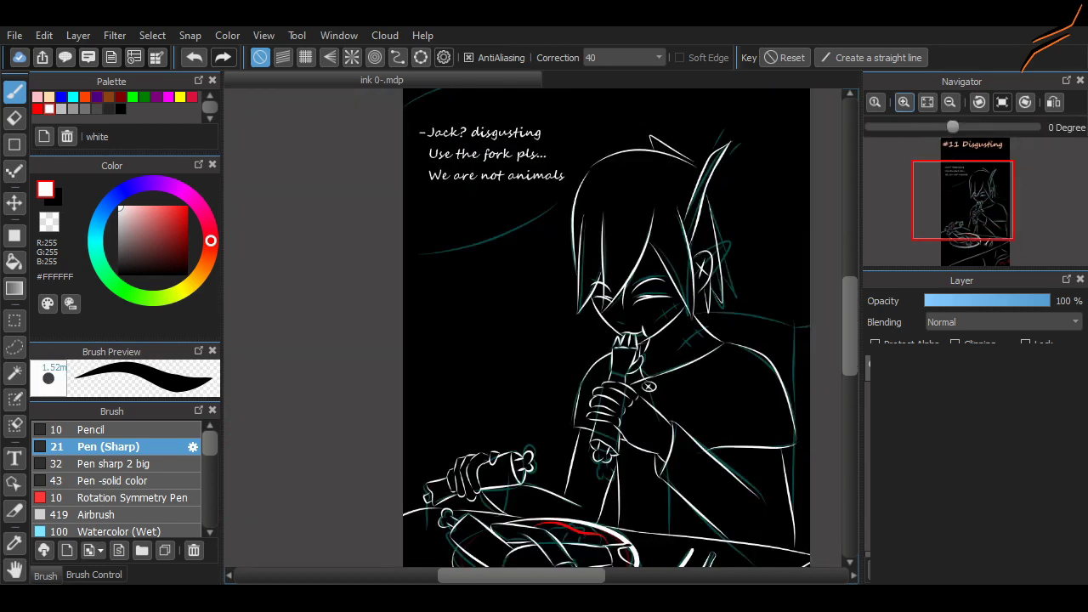
{"action": "scroll", "coordinate": [497, 457], "scroll_direction": "up", "scroll_amount": 2}
{"action": "scroll", "coordinate": [497, 456], "scroll_direction": "down", "scroll_amount": 3}
{"action": "scroll", "coordinate": [497, 457], "scroll_direction": "up", "scroll_amount": 1}
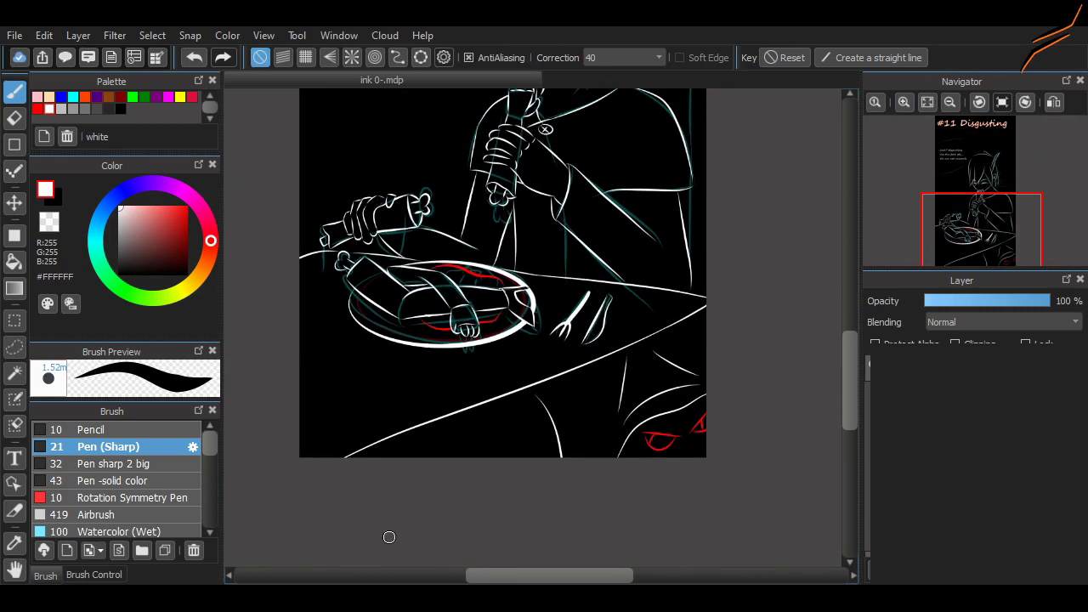
{"action": "left_click_drag", "start_coordinate": [695, 143], "coordinate": [712, 340]}
Draw red accent strokes on the figure's cheek, mouth and neck.
{"action": "scroll", "coordinate": [562, 303], "scroll_direction": "up", "scroll_amount": 4}
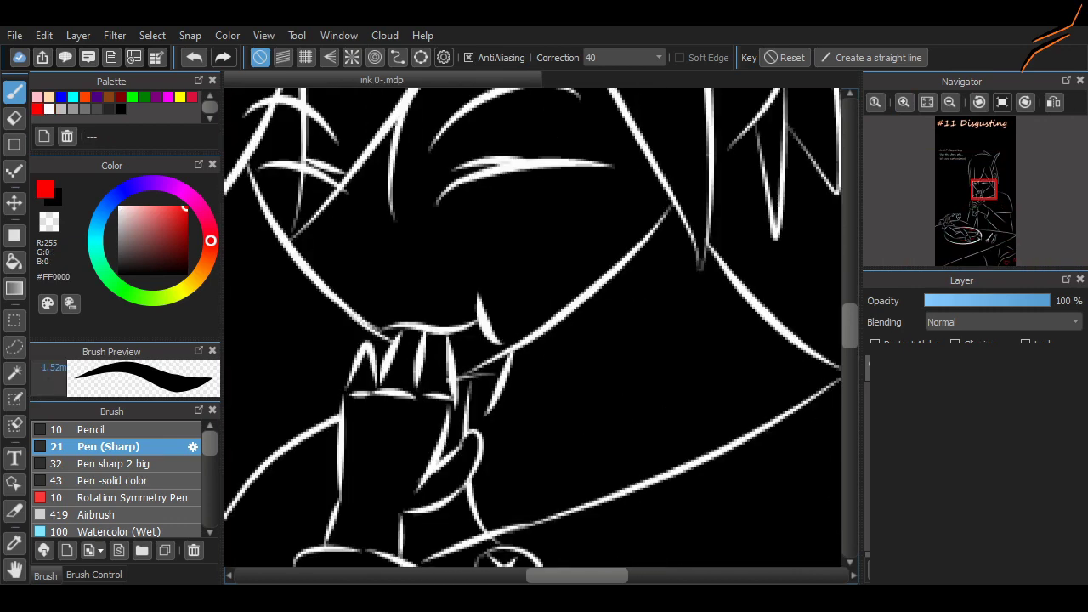
{"action": "left_click_drag", "start_coordinate": [625, 223], "coordinate": [533, 285]}
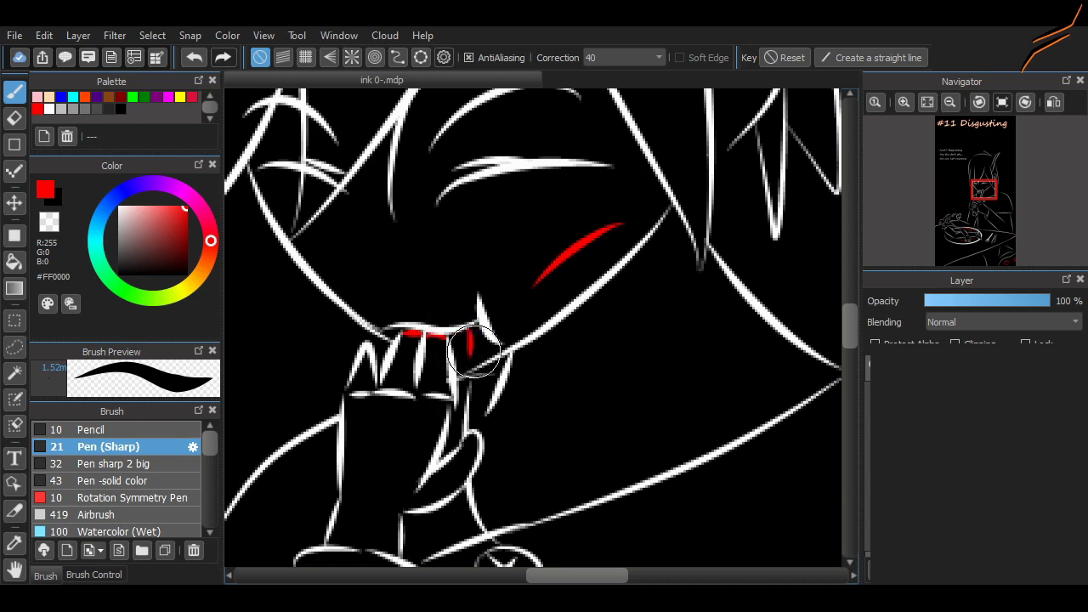
{"action": "left_click_drag", "start_coordinate": [754, 304], "coordinate": [720, 364]}
{"action": "scroll", "coordinate": [770, 284], "scroll_direction": "down", "scroll_amount": 5}
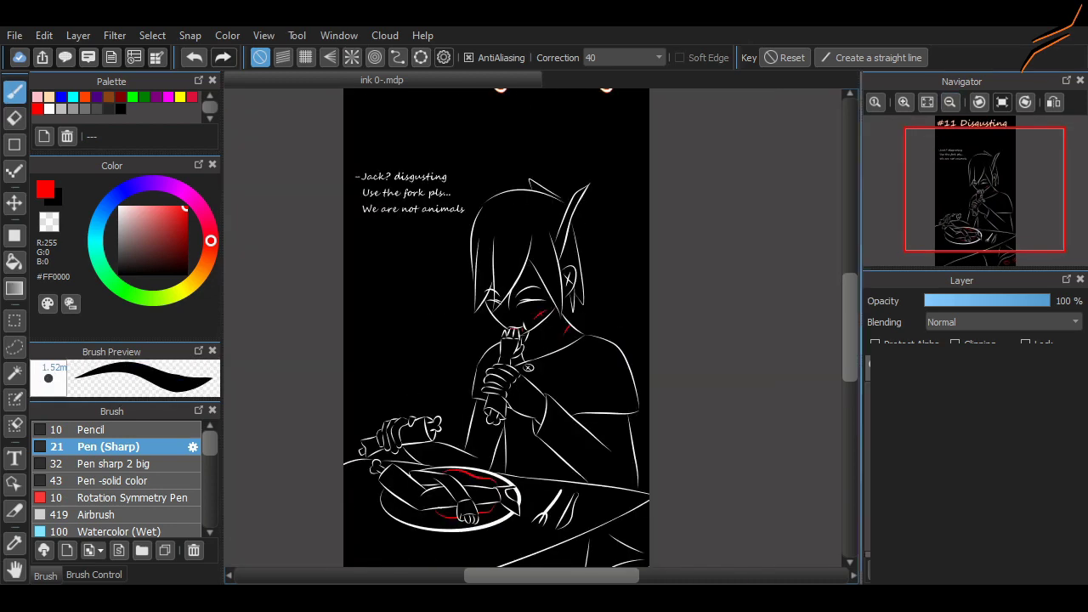
Ink the chair back's top edge and its long vertical side behind the shoulder in white.
{"action": "scroll", "coordinate": [716, 340], "scroll_direction": "up", "scroll_amount": 6}
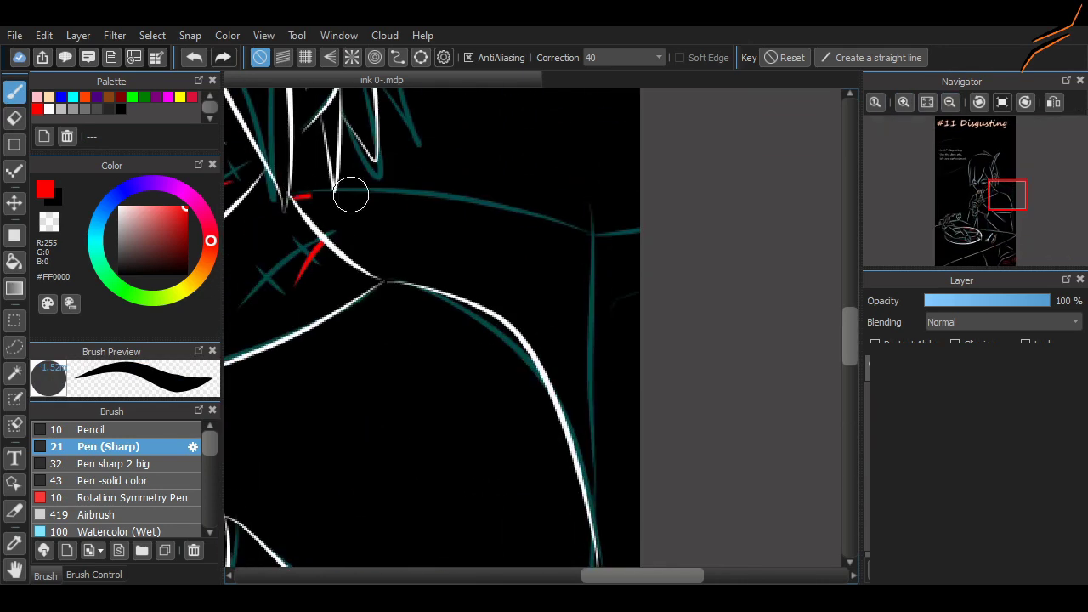
{"action": "left_click", "coordinate": [49, 109]}
{"action": "key", "text": "ctrl+z"}
{"action": "mouse_move", "coordinate": [294, 196]}
{"action": "left_mouse_down"}
{"action": "mouse_move", "coordinate": [575, 226]}
{"action": "mouse_move", "coordinate": [578, 452]}
{"action": "left_mouse_up"}
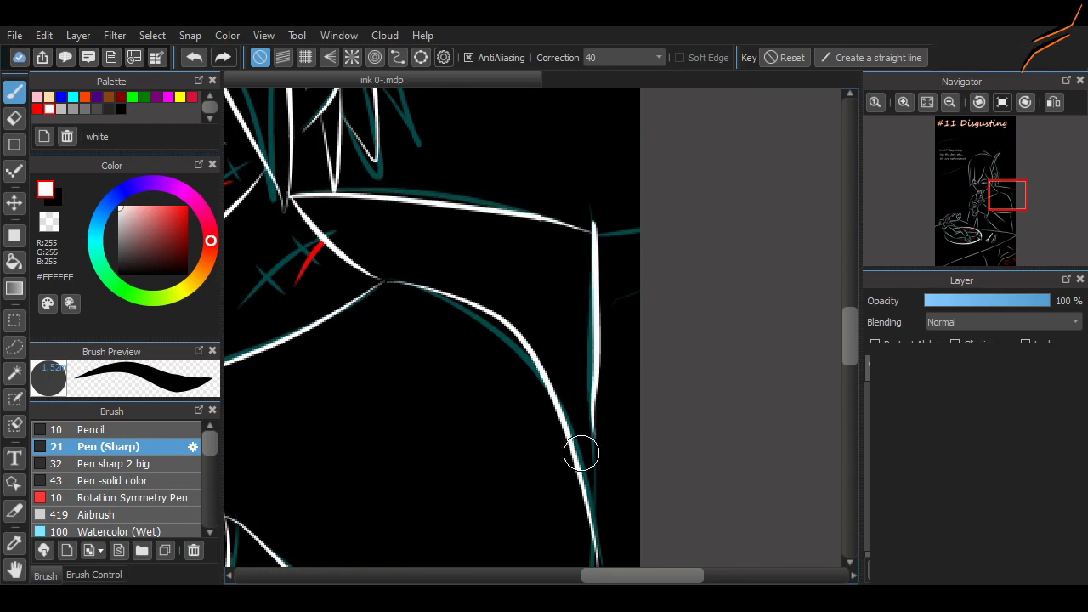
{"action": "scroll", "coordinate": [578, 451], "scroll_direction": "down", "scroll_amount": 1}
{"action": "scroll", "coordinate": [516, 420], "scroll_direction": "down", "scroll_amount": 2}
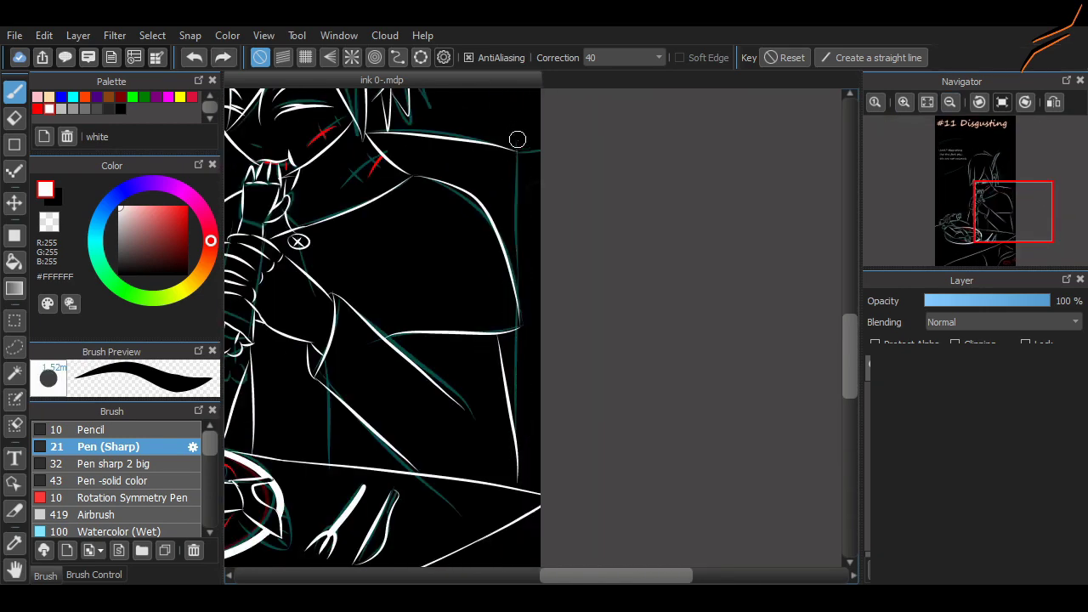
{"action": "left_click_drag", "start_coordinate": [517, 139], "coordinate": [517, 450]}
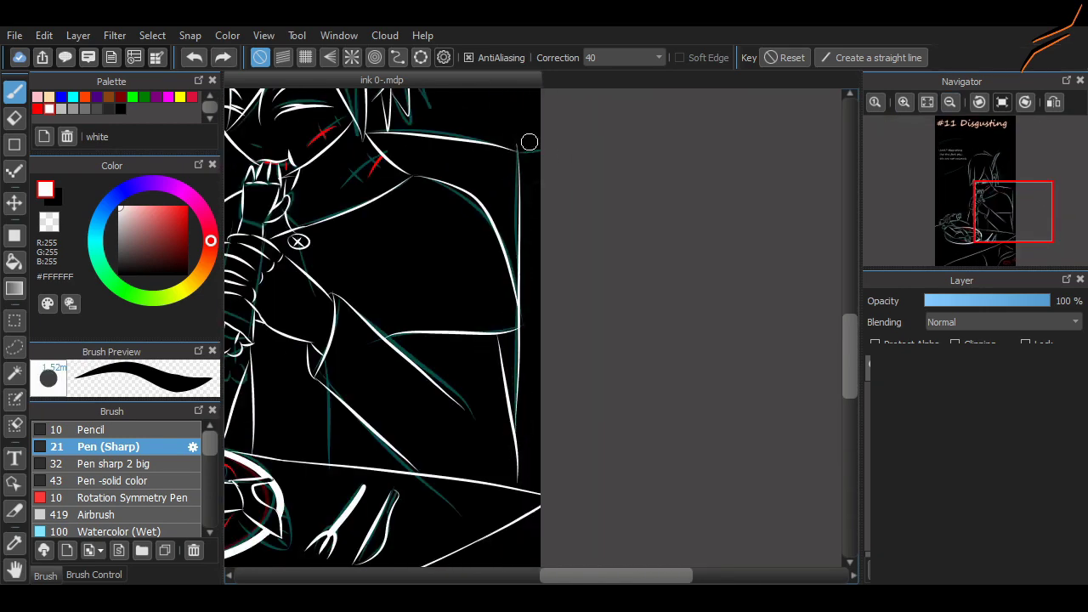
Refine the chair back's corner by extending its vertical side slightly above the top edge.
{"action": "scroll", "coordinate": [528, 141], "scroll_direction": "up", "scroll_amount": 3}
{"action": "key", "text": "e"}
{"action": "key", "text": "b"}
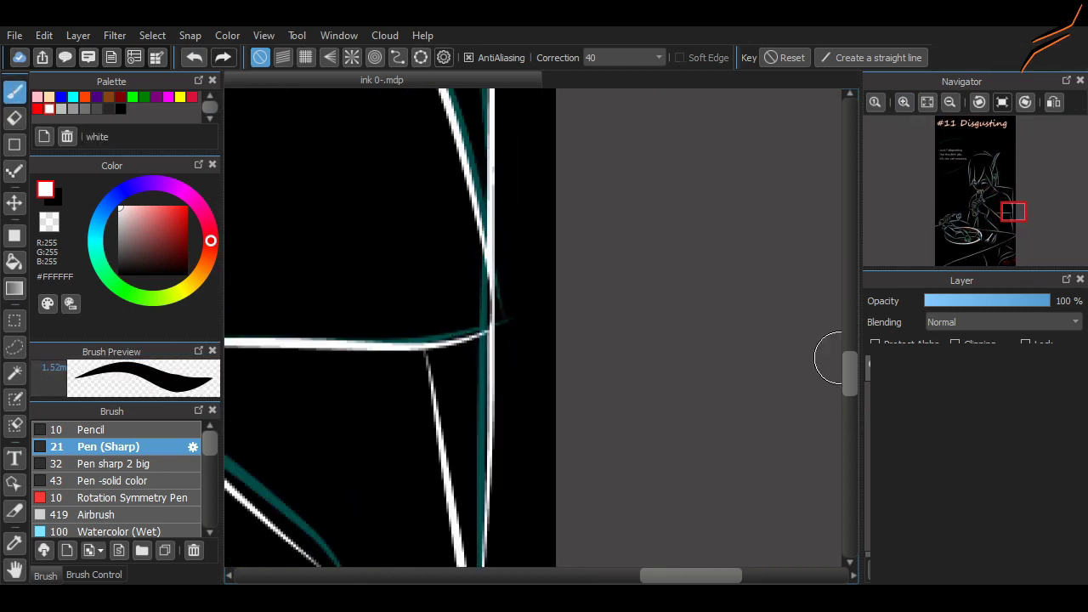
{"action": "scroll", "coordinate": [501, 321], "scroll_direction": "up", "scroll_amount": 3}
{"action": "left_click_drag", "start_coordinate": [491, 432], "coordinate": [524, 301]}
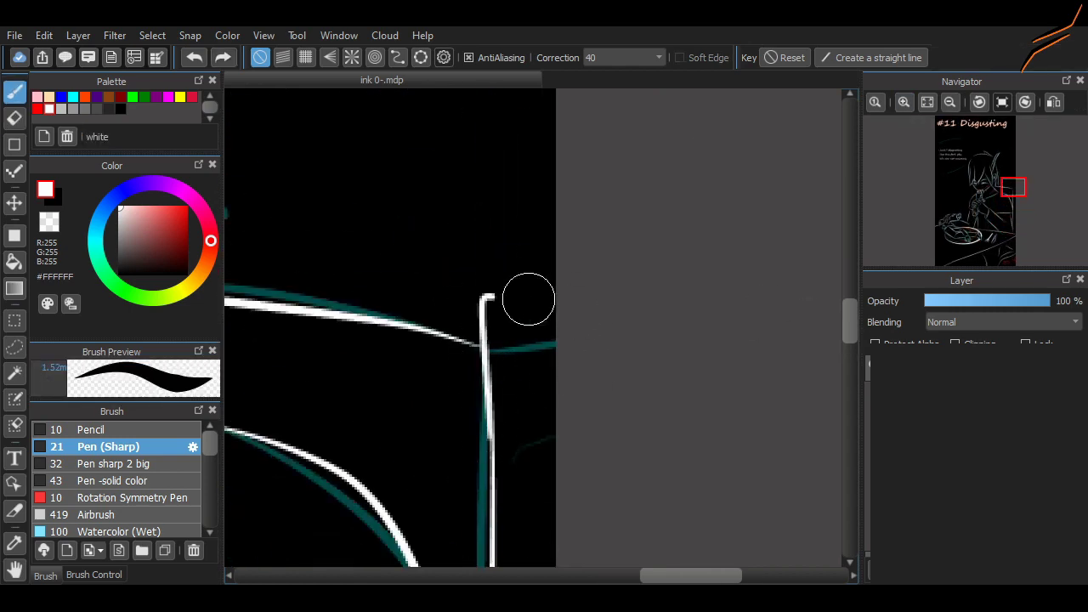
{"action": "key", "text": "ctrl+z"}
{"action": "left_click_drag", "start_coordinate": [491, 437], "coordinate": [507, 315]}
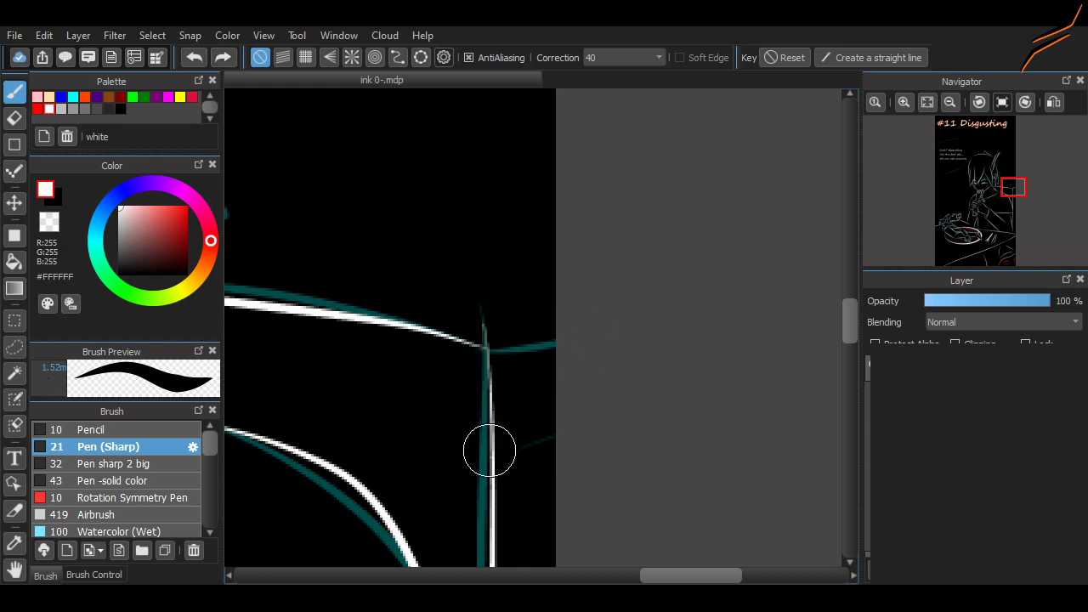
Clean up the chair back's corner in white, curving its vertical side outward to the canvas edge.
{"action": "left_click_drag", "start_coordinate": [488, 447], "coordinate": [485, 345]}
{"action": "key", "text": "ctrl+z"}
{"action": "scroll", "coordinate": [810, 121], "scroll_direction": "down", "scroll_amount": 3}
{"action": "scroll", "coordinate": [474, 437], "scroll_direction": "up", "scroll_amount": 3}
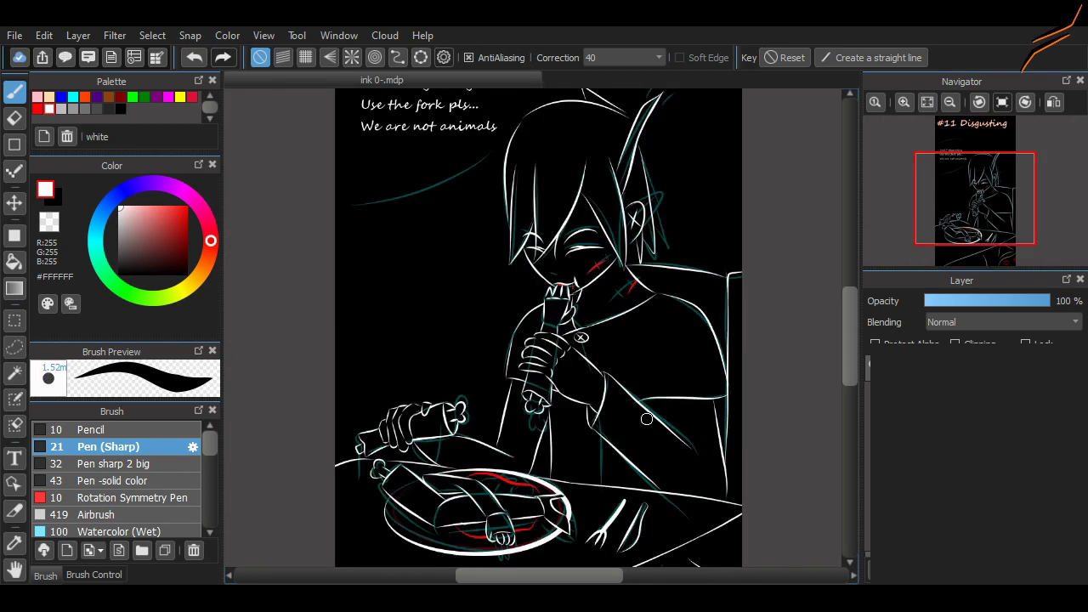
Pick red from the artwork and draw short vertical blood drips on the shirt below the collar.
{"action": "scroll", "coordinate": [475, 437], "scroll_direction": "down", "scroll_amount": 1}
{"action": "left_click", "coordinate": [474, 437], "text": "alt"}
{"action": "scroll", "coordinate": [622, 298], "scroll_direction": "up", "scroll_amount": 3}
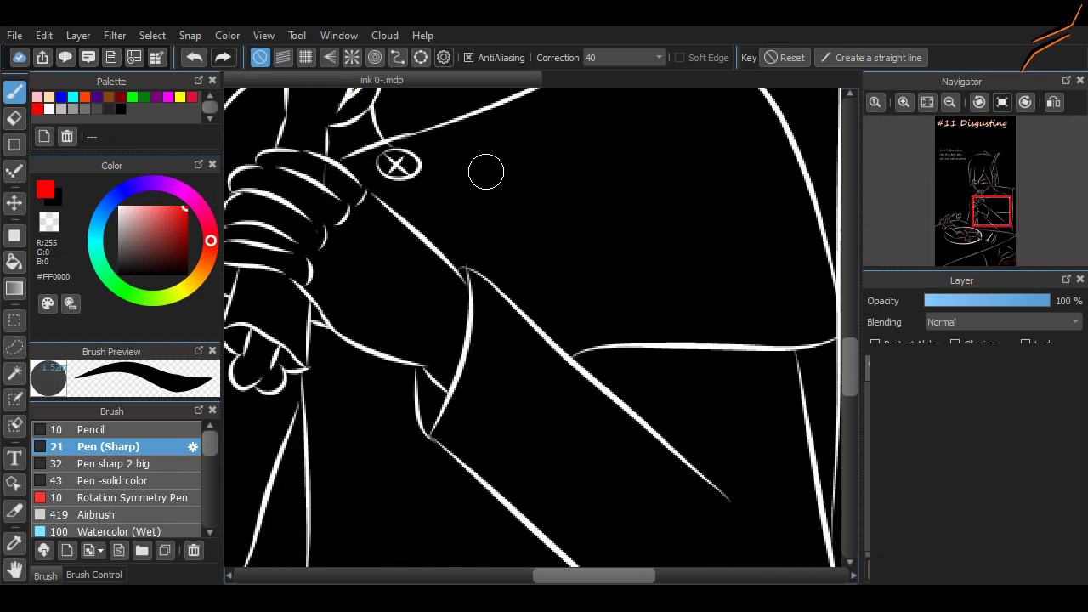
{"action": "left_click_drag", "start_coordinate": [490, 166], "coordinate": [492, 199]}
{"action": "left_click_drag", "start_coordinate": [503, 223], "coordinate": [504, 250]}
{"action": "key", "text": "e"}
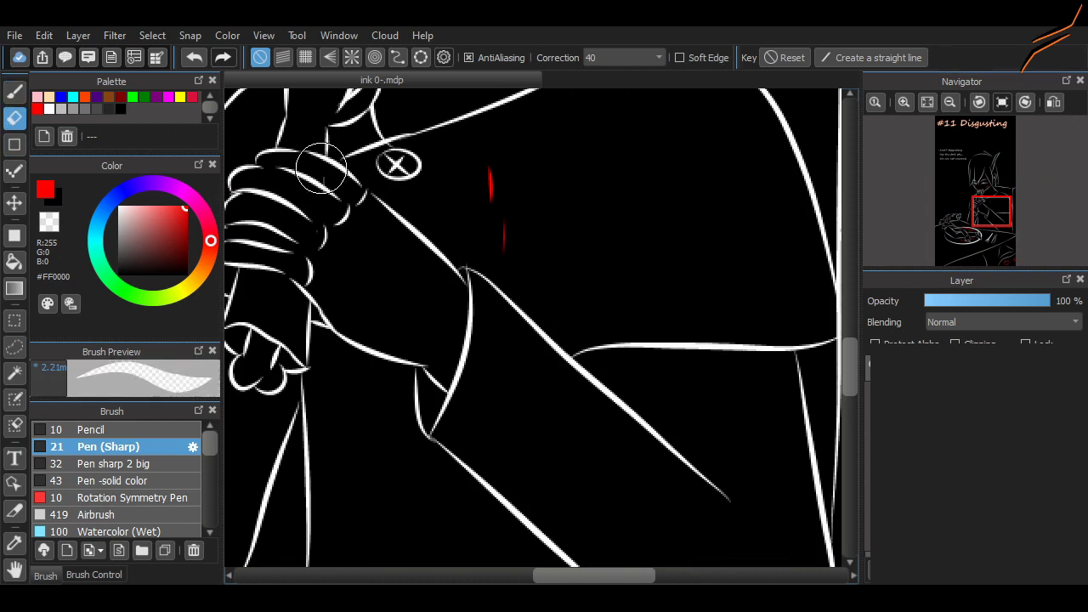
{"action": "key", "text": "b"}
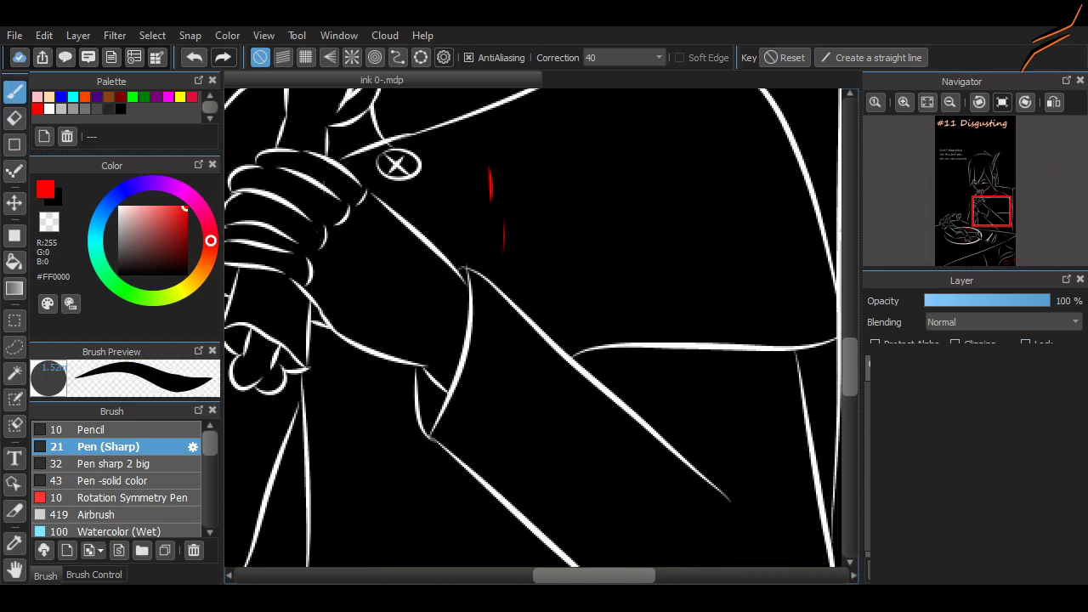
{"action": "scroll", "coordinate": [422, 499], "scroll_direction": "left", "scroll_amount": 2}
{"action": "key", "text": "ctrl+z"}
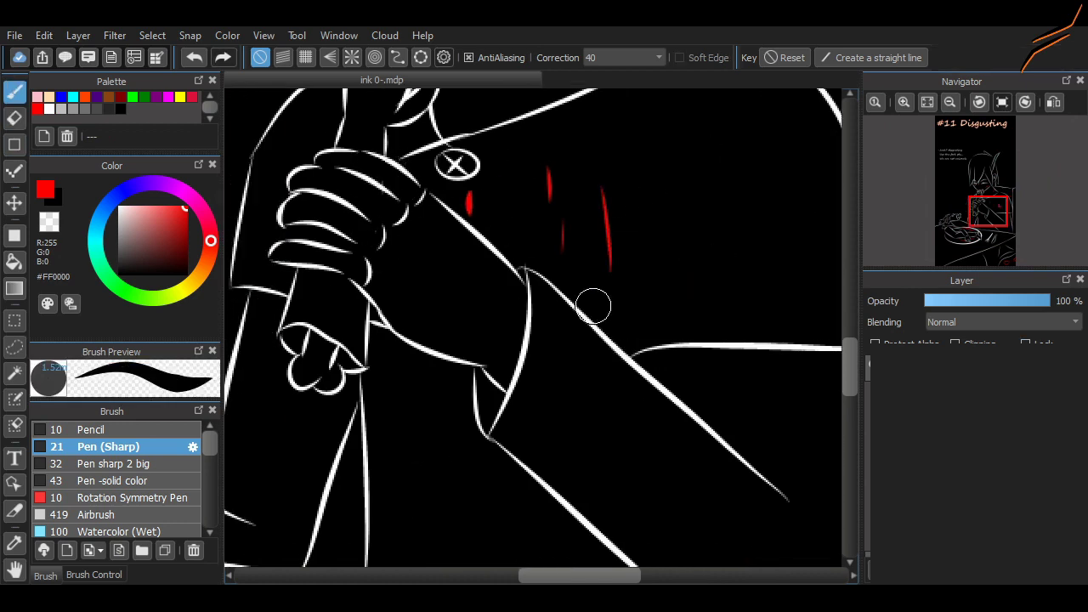
Draw wavy red blood trails between the fingers of the gripping hand.
{"action": "scroll", "coordinate": [444, 284], "scroll_direction": "left", "scroll_amount": 4}
{"action": "left_click_drag", "start_coordinate": [419, 244], "coordinate": [415, 259]}
{"action": "left_click_drag", "start_coordinate": [427, 202], "coordinate": [415, 220]}
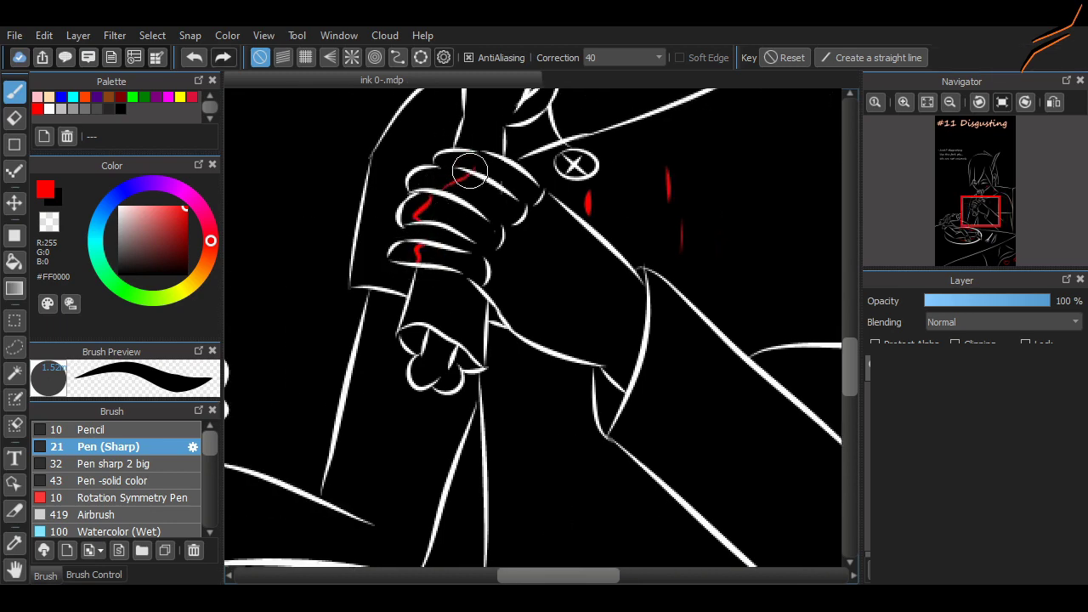
Add red blood strokes inside the cut end of the held forearm and a drip beneath its bone.
{"action": "scroll", "coordinate": [470, 170], "scroll_direction": "up", "scroll_amount": 3}
{"action": "mouse_move", "coordinate": [676, 220]}
{"action": "left_mouse_down"}
{"action": "mouse_move", "coordinate": [702, 336]}
{"action": "mouse_move", "coordinate": [757, 366]}
{"action": "left_mouse_up"}
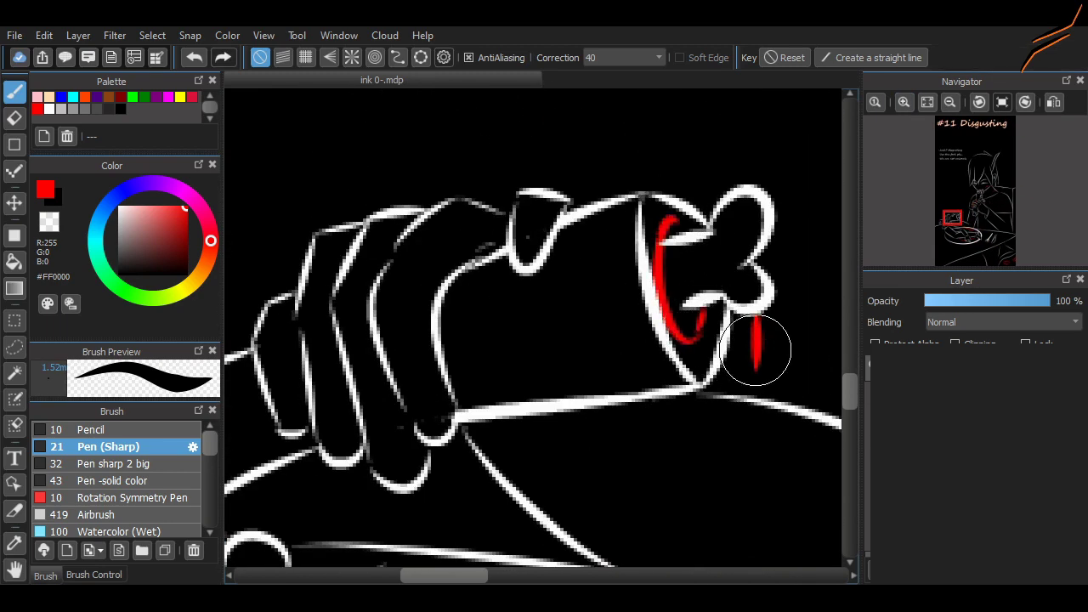
{"action": "left_click", "coordinate": [382, 336]}
{"action": "scroll", "coordinate": [331, 388], "scroll_direction": "down", "scroll_amount": 2}
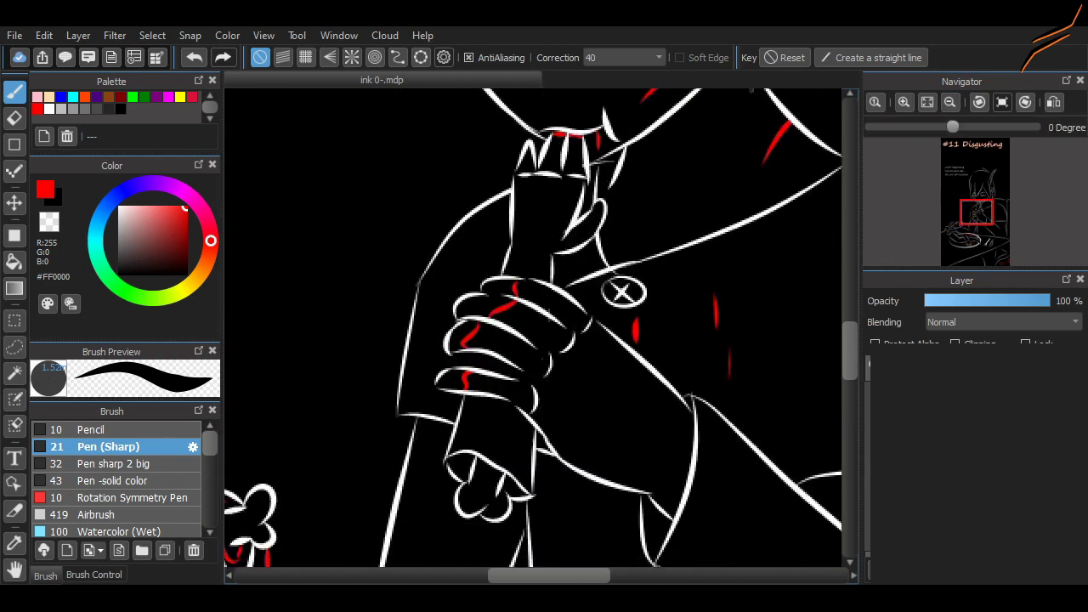
Rearrange the dialogue beneath the title into two lines ending "use the fork pls..." and "We are not animals".
{"action": "scroll", "coordinate": [415, 272], "scroll_direction": "up", "scroll_amount": 2}
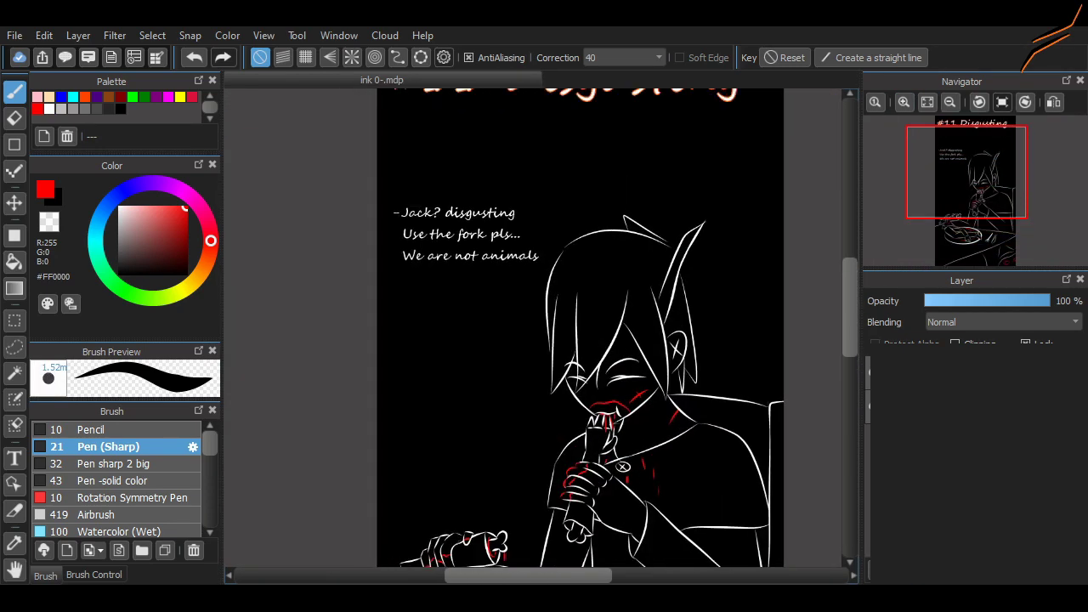
{"action": "key", "text": "v"}
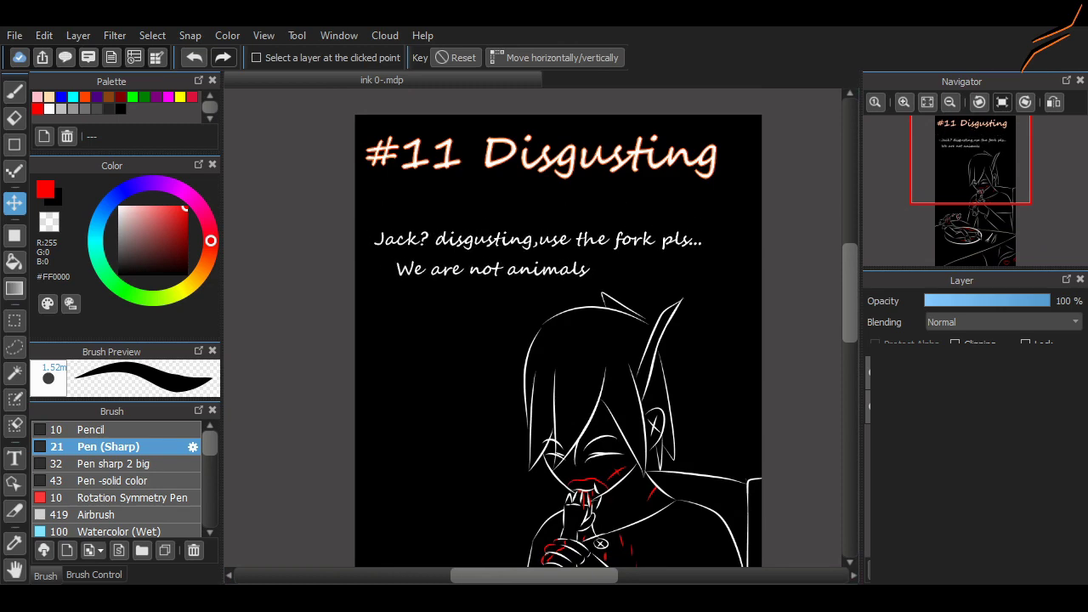
{"action": "scroll", "coordinate": [534, 327], "scroll_direction": "down", "scroll_amount": 5}
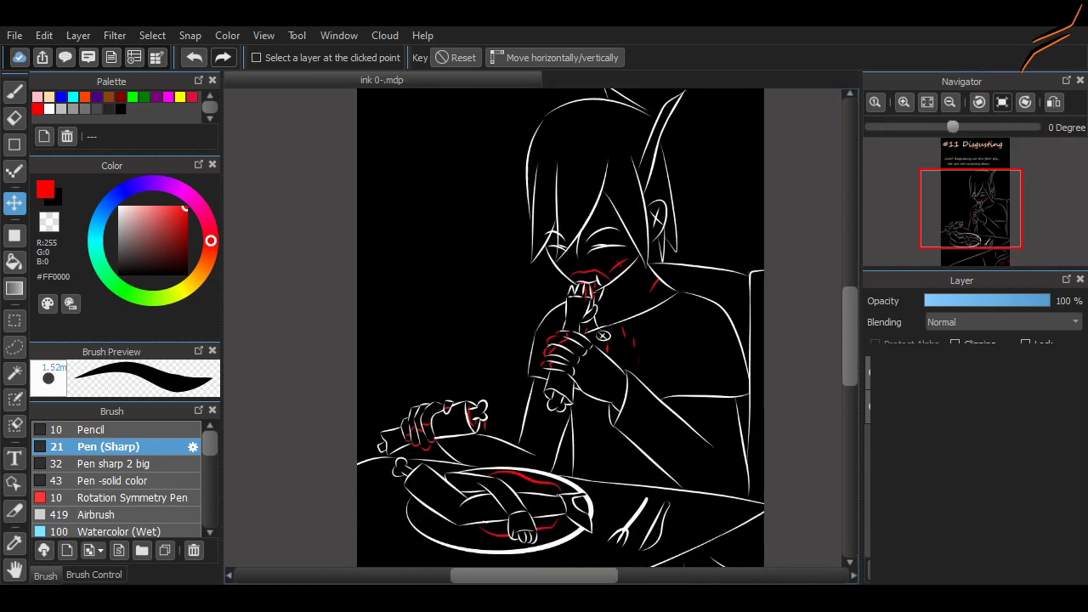
Letter "NOM NOM" in white beside the mouth and draw an angular highlight on the hair.
{"action": "scroll", "coordinate": [534, 328], "scroll_direction": "up", "scroll_amount": 3}
{"action": "scroll", "coordinate": [534, 327], "scroll_direction": "up", "scroll_amount": 2}
{"action": "left_click", "coordinate": [1025, 102]}
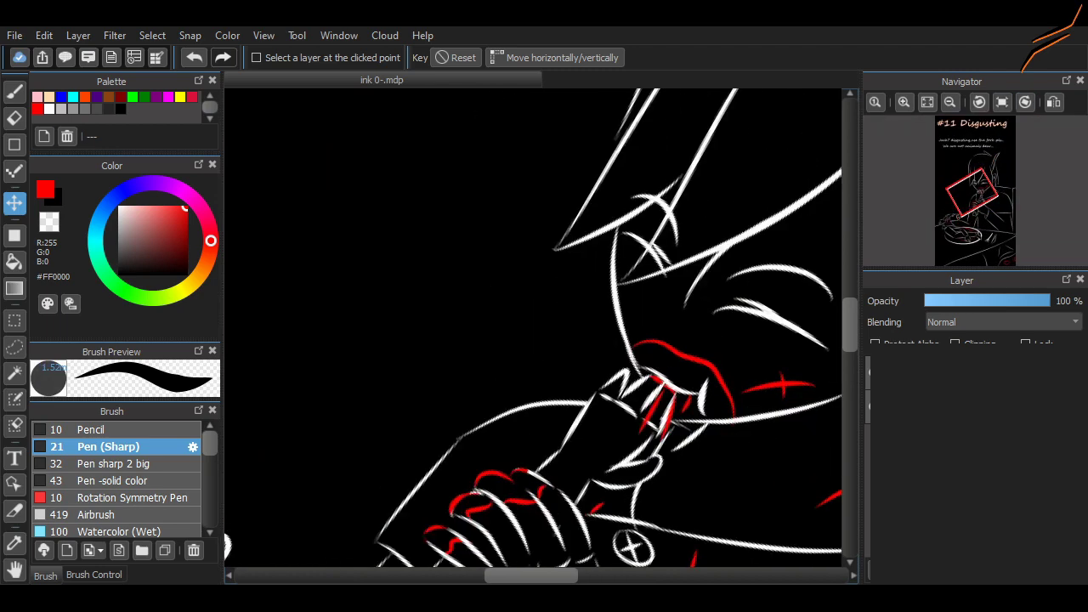
{"action": "left_click", "coordinate": [48, 109]}
{"action": "key", "text": "b"}
{"action": "mouse_move", "coordinate": [459, 355]}
{"action": "left_mouse_down"}
{"action": "mouse_move", "coordinate": [593, 361]}
{"action": "mouse_move", "coordinate": [522, 343]}
{"action": "mouse_move", "coordinate": [431, 266]}
{"action": "mouse_move", "coordinate": [528, 245]}
{"action": "mouse_move", "coordinate": [561, 255]}
{"action": "left_mouse_up"}
{"action": "key", "text": "ctrl+z"}
{"action": "scroll", "coordinate": [644, 345], "scroll_direction": "up", "scroll_amount": 4}
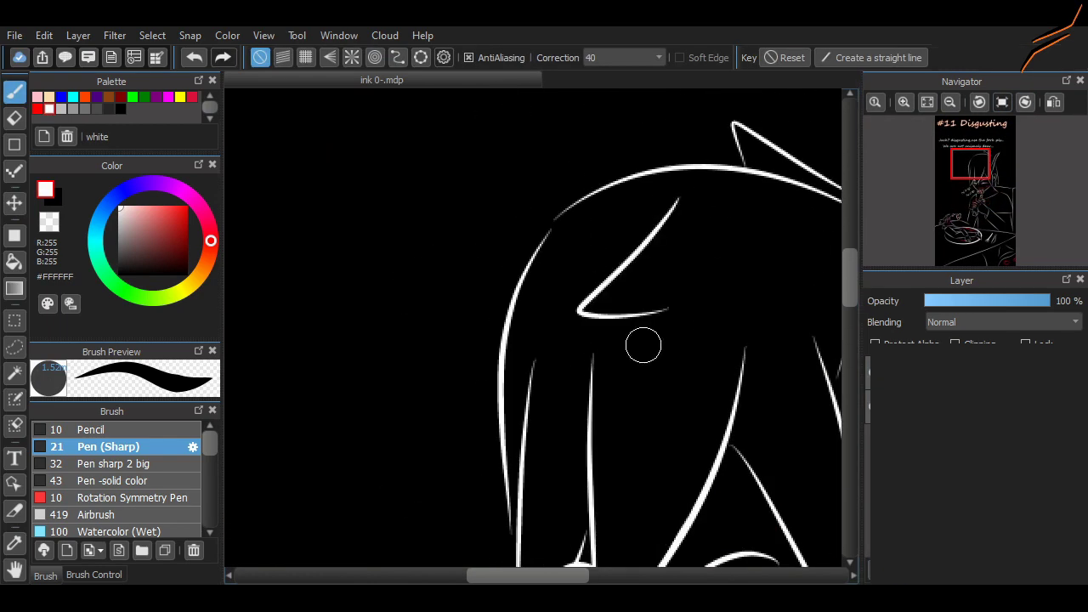
{"action": "scroll", "coordinate": [585, 331], "scroll_direction": "down", "scroll_amount": 4}
{"action": "mouse_move", "coordinate": [782, 384]}
{"action": "left_mouse_down"}
{"action": "mouse_move", "coordinate": [442, 369]}
{"action": "mouse_move", "coordinate": [442, 254]}
{"action": "left_mouse_up"}
{"action": "left_click_drag", "start_coordinate": [629, 217], "coordinate": [678, 323]}
{"action": "key", "text": "ctrl+z"}
{"action": "left_click_drag", "start_coordinate": [627, 280], "coordinate": [660, 328]}
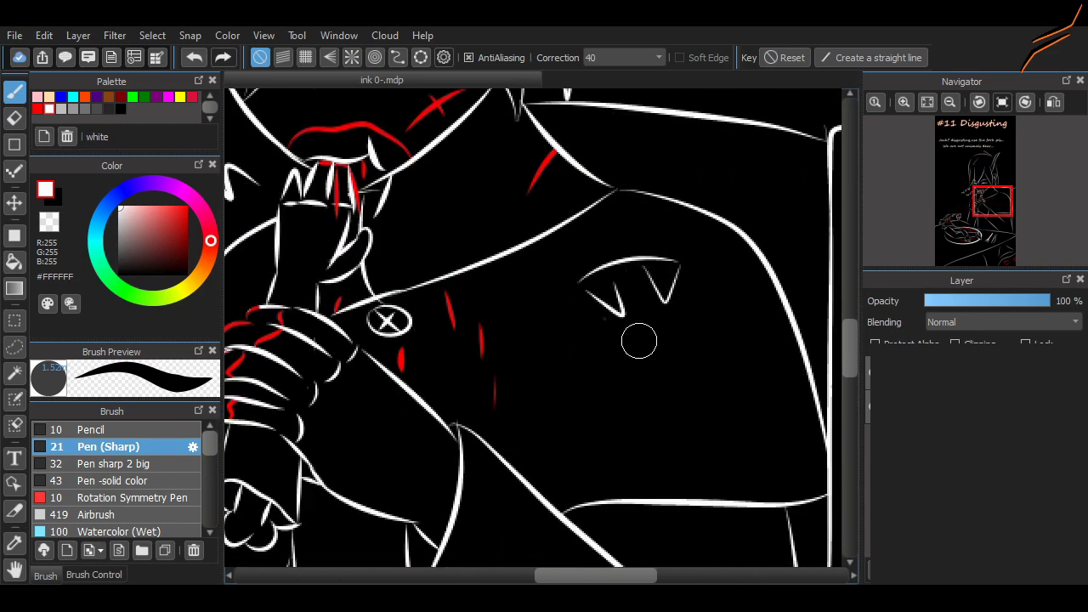
{"action": "key", "text": "ctrl+z"}
{"action": "left_click_drag", "start_coordinate": [586, 289], "coordinate": [615, 282]}
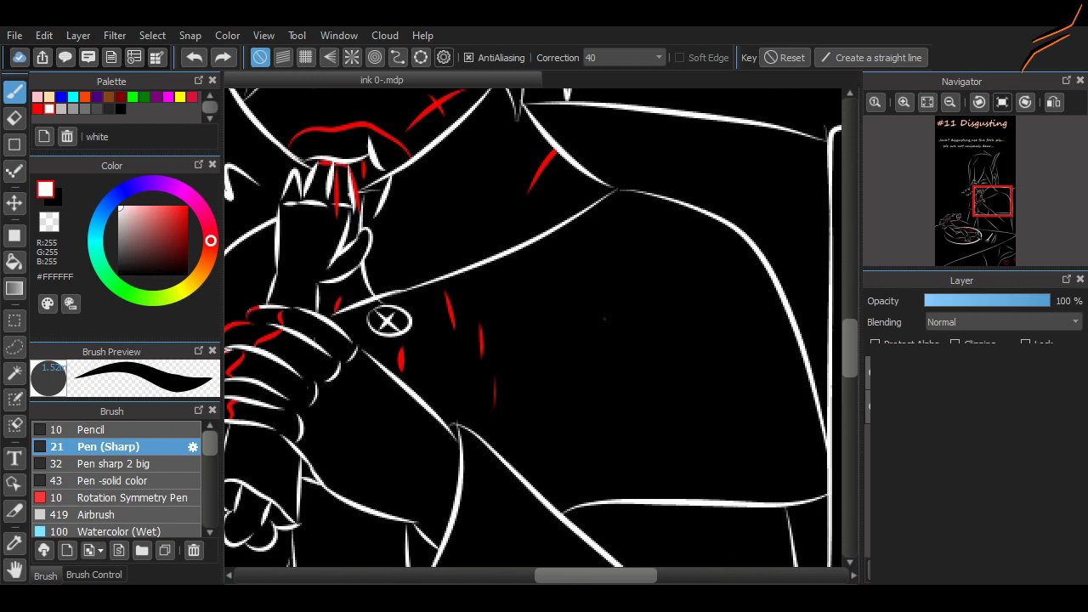
Draw a white emblem on the upper sleeve: a crescent with two swooshes, enclosed by two arcs and a small circle.
{"action": "mouse_move", "coordinate": [565, 312]}
{"action": "left_mouse_down"}
{"action": "mouse_move", "coordinate": [645, 291]}
{"action": "mouse_move", "coordinate": [768, 336]}
{"action": "left_mouse_up"}
{"action": "key", "text": "ctrl+z"}
{"action": "scroll", "coordinate": [642, 222], "scroll_direction": "up", "scroll_amount": 2}
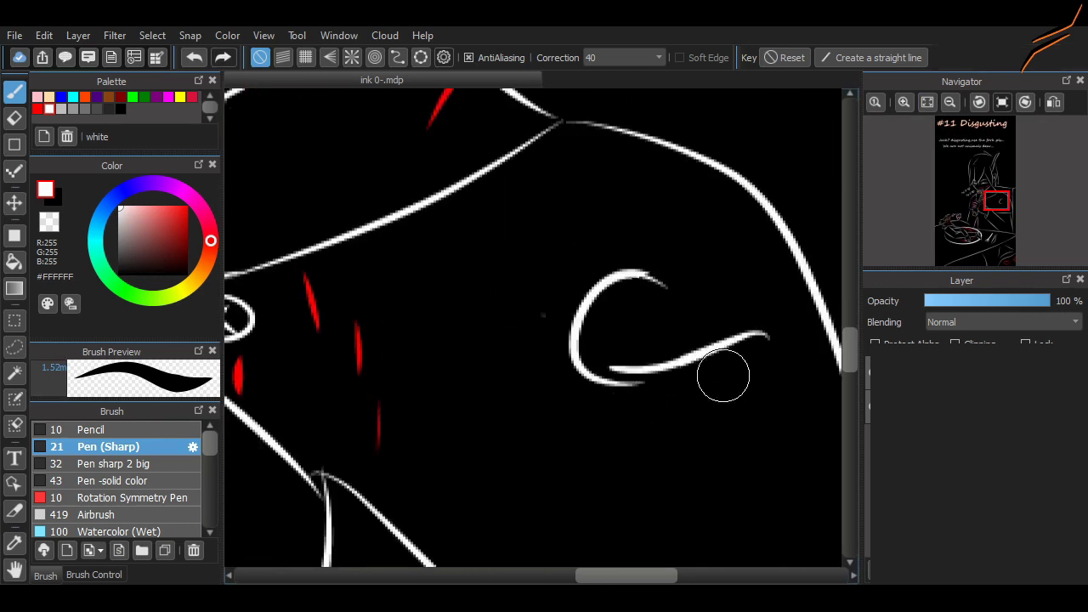
{"action": "mouse_move", "coordinate": [534, 341]}
{"action": "left_mouse_down"}
{"action": "mouse_move", "coordinate": [532, 367]}
{"action": "mouse_move", "coordinate": [651, 236]}
{"action": "mouse_move", "coordinate": [714, 226]}
{"action": "left_mouse_up"}
{"action": "left_click_drag", "start_coordinate": [536, 382], "coordinate": [765, 387]}
{"action": "key", "text": "ctrl+z"}
{"action": "left_click_drag", "start_coordinate": [621, 302], "coordinate": [590, 263]}
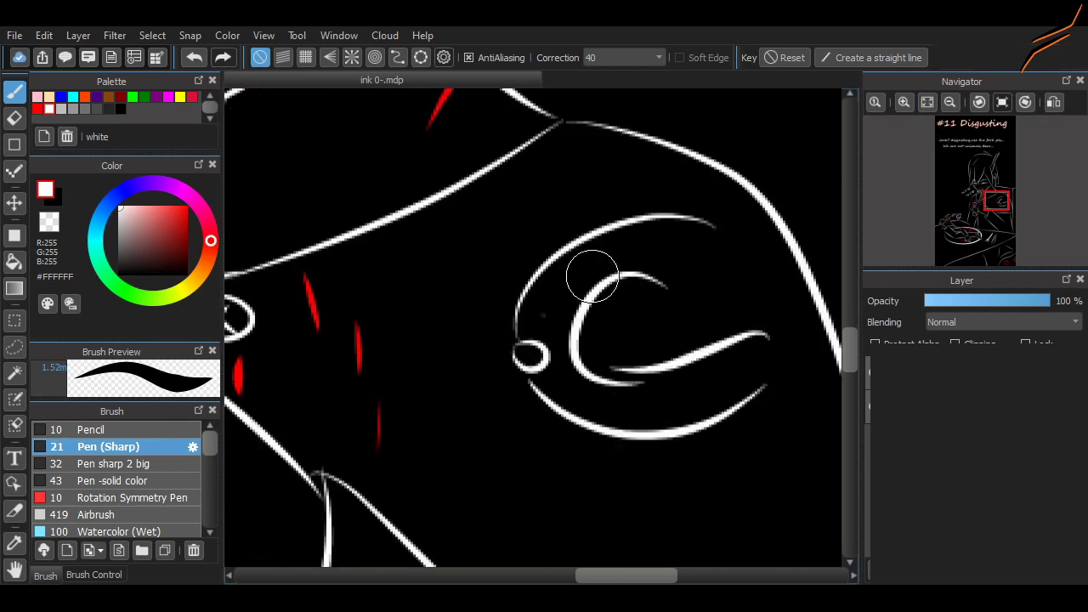
{"action": "key", "text": "ctrl+z"}
{"action": "left_click_drag", "start_coordinate": [599, 374], "coordinate": [739, 323]}
{"action": "left_click_drag", "start_coordinate": [672, 289], "coordinate": [684, 321]}
{"action": "key", "text": "ctrl+z"}
Add pairs of thorn strokes along the two arcs around the sleeve emblem.
{"action": "mouse_move", "coordinate": [514, 274]}
{"action": "left_mouse_down"}
{"action": "mouse_move", "coordinate": [517, 297]}
{"action": "mouse_move", "coordinate": [549, 295]}
{"action": "left_mouse_up"}
{"action": "left_click_drag", "start_coordinate": [571, 213], "coordinate": [576, 253]}
{"action": "left_click_drag", "start_coordinate": [660, 198], "coordinate": [677, 230]}
{"action": "left_click_drag", "start_coordinate": [568, 394], "coordinate": [541, 436]}
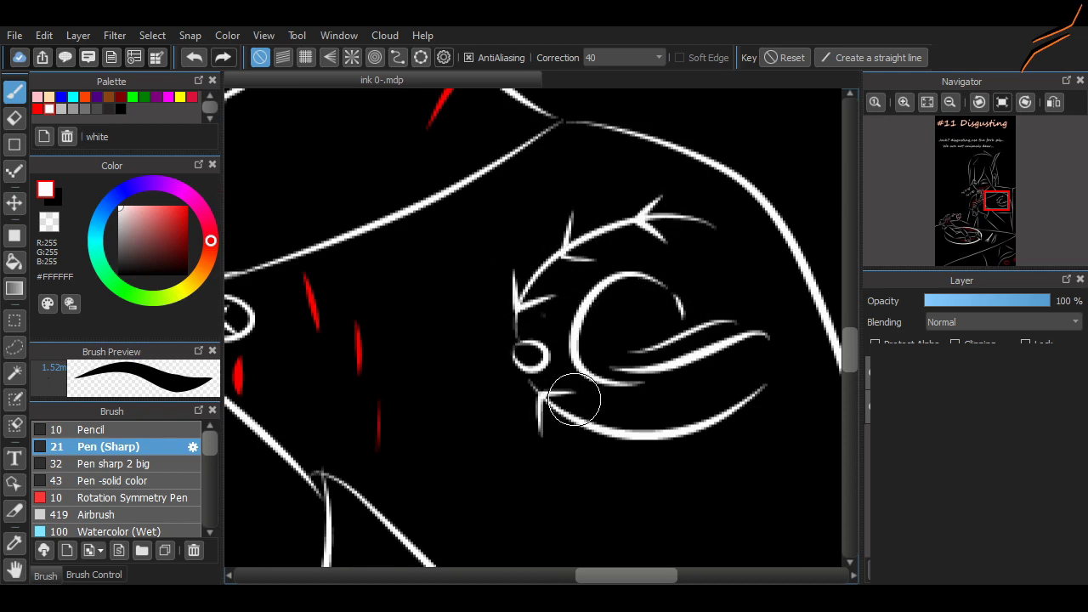
{"action": "left_click_drag", "start_coordinate": [632, 410], "coordinate": [610, 463]}
{"action": "left_click_drag", "start_coordinate": [710, 398], "coordinate": [719, 430]}
Outline a patch around the sleeve emblem and add short stitch marks across its edges.
{"action": "mouse_move", "coordinate": [472, 253]}
{"action": "left_mouse_down"}
{"action": "mouse_move", "coordinate": [688, 156]}
{"action": "mouse_move", "coordinate": [828, 463]}
{"action": "left_mouse_up"}
{"action": "left_click_drag", "start_coordinate": [462, 315], "coordinate": [506, 312]}
{"action": "left_click_drag", "start_coordinate": [473, 384], "coordinate": [511, 381]}
{"action": "left_click_drag", "start_coordinate": [510, 464], "coordinate": [494, 501]}
{"action": "left_click_drag", "start_coordinate": [600, 504], "coordinate": [634, 534]}
{"action": "left_click_drag", "start_coordinate": [706, 478], "coordinate": [695, 530]}
{"action": "left_click_drag", "start_coordinate": [804, 466], "coordinate": [759, 483]}
{"action": "left_click_drag", "start_coordinate": [568, 174], "coordinate": [606, 195]}
{"action": "left_click_drag", "start_coordinate": [639, 146], "coordinate": [661, 175]}
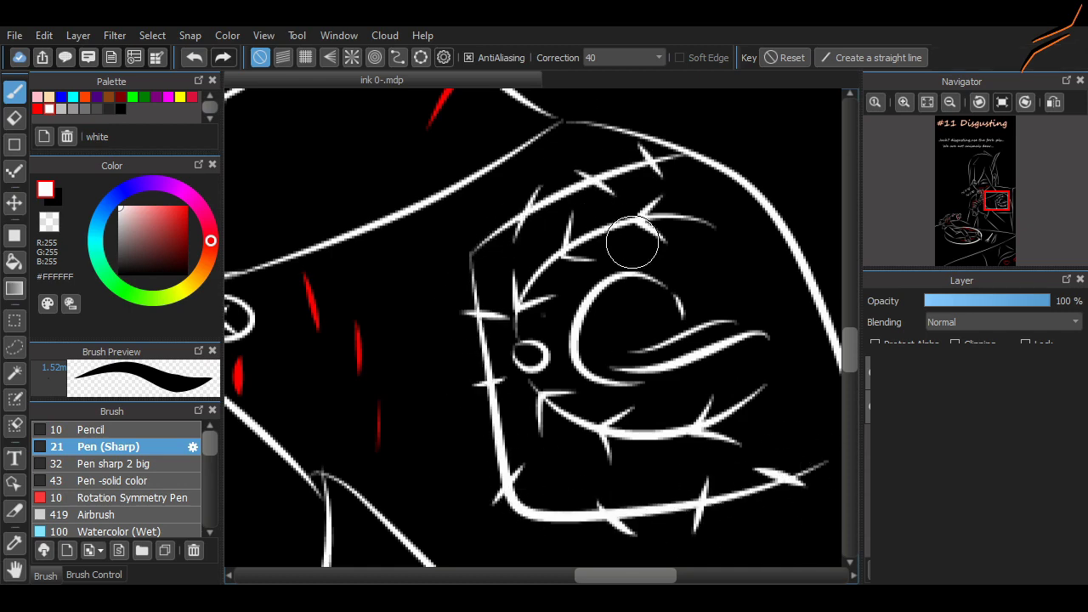
Select the crescent and swooshes inside the patch and rotate them slightly counter-clockwise.
{"action": "scroll", "coordinate": [632, 243], "scroll_direction": "down", "scroll_amount": 5}
{"action": "scroll", "coordinate": [345, 381], "scroll_direction": "up", "scroll_amount": 5}
{"action": "key", "text": "m"}
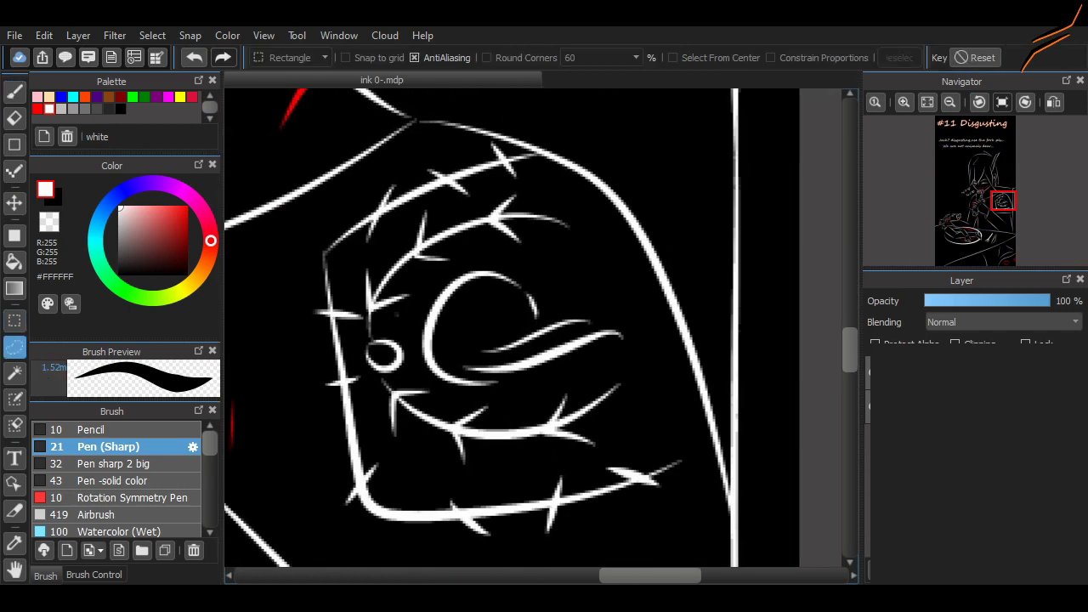
{"action": "key", "text": "ctrl+t"}
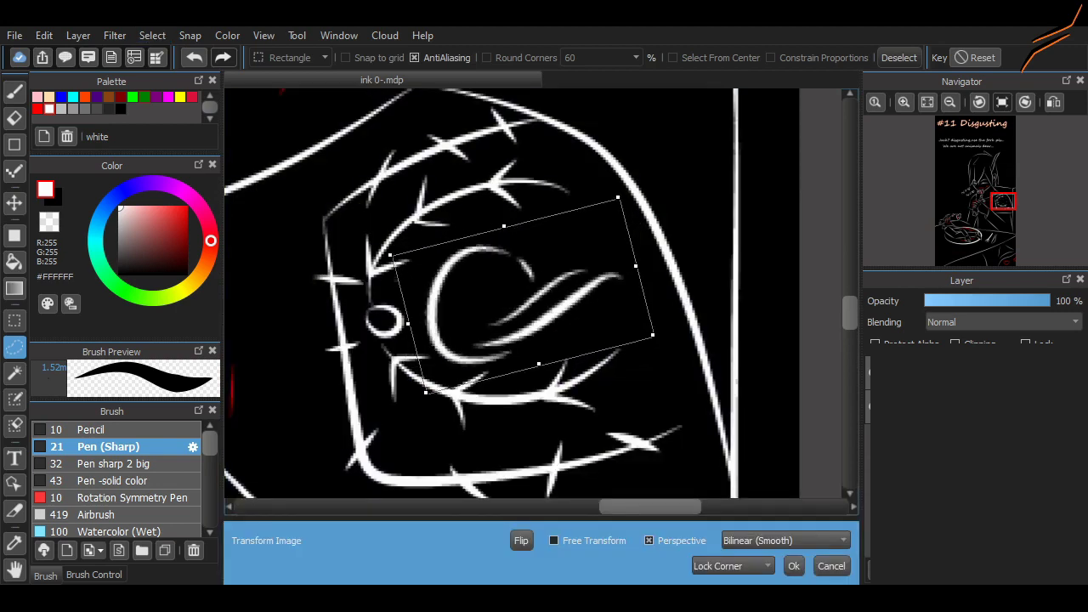
{"action": "key", "text": "Return"}
{"action": "key", "text": "ctrl+d"}
Extend the dialogue's second line to "We are not animals dear...", change the dialogue's font and reposition it under the title.
{"action": "scroll", "coordinate": [513, 335], "scroll_direction": "down", "scroll_amount": 5}
{"action": "scroll", "coordinate": [512, 335], "scroll_direction": "up", "scroll_amount": 3}
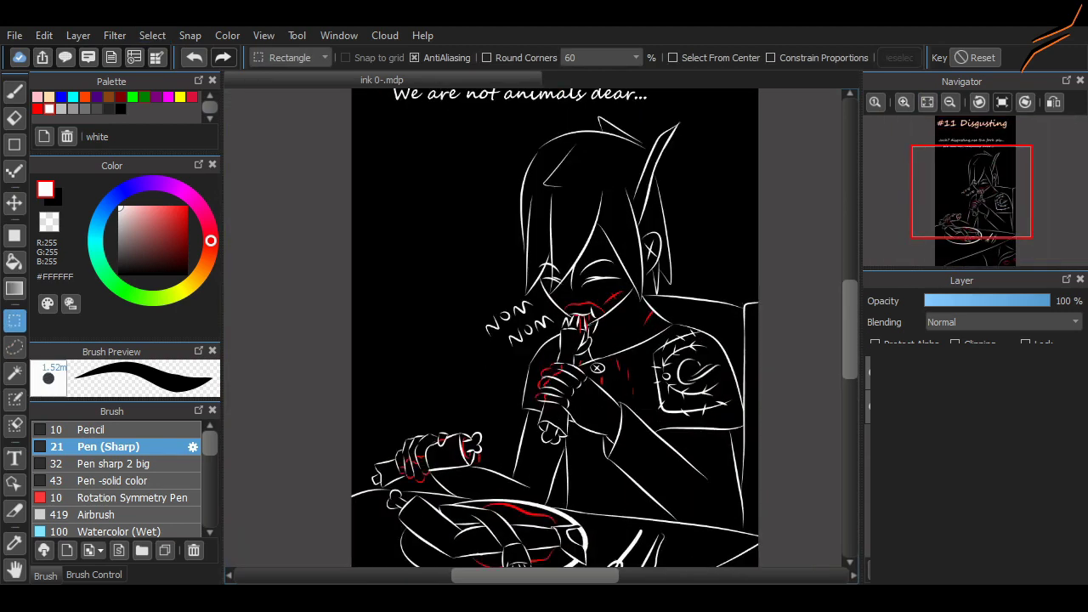
{"action": "key", "text": "v"}
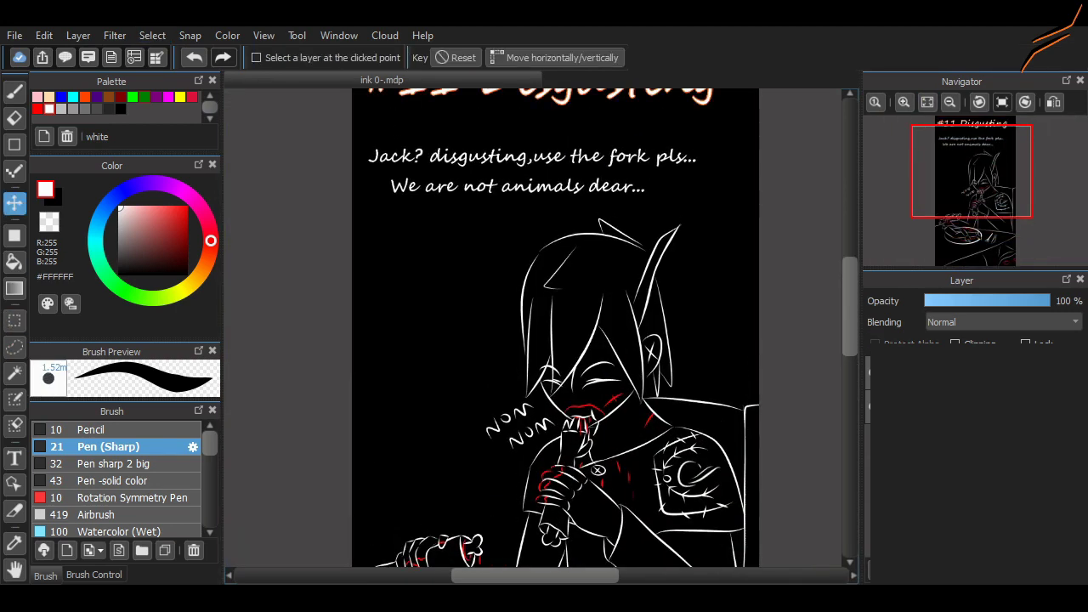
{"action": "key", "text": "ctrl+z"}
{"action": "key", "text": "ctrl+y"}
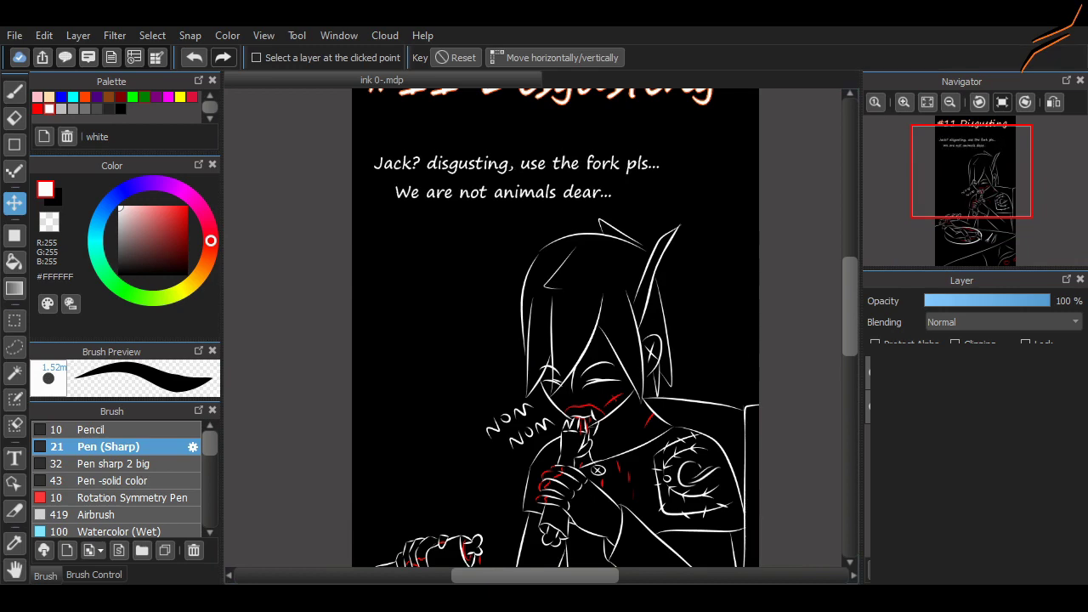
Draw a rounded white speech bubble around the dialogue, with a tail to the canvas's left edge and a sweat drop opposite.
{"action": "scroll", "coordinate": [425, 221], "scroll_direction": "up", "scroll_amount": 2}
{"action": "key", "text": "b"}
{"action": "left_click_drag", "start_coordinate": [302, 267], "coordinate": [421, 204]}
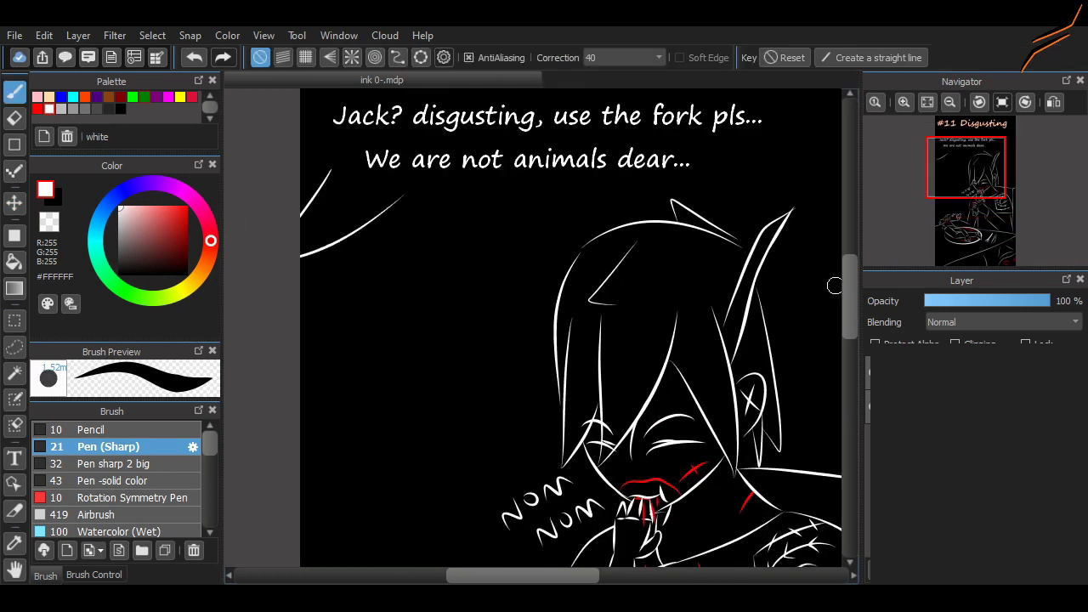
{"action": "scroll", "coordinate": [835, 285], "scroll_direction": "up", "scroll_amount": 1}
{"action": "mouse_move", "coordinate": [420, 280]}
{"action": "left_mouse_down"}
{"action": "mouse_move", "coordinate": [704, 265]}
{"action": "mouse_move", "coordinate": [718, 294]}
{"action": "left_mouse_up"}
{"action": "scroll", "coordinate": [704, 266], "scroll_direction": "up", "scroll_amount": 2}
{"action": "scroll", "coordinate": [714, 289], "scroll_direction": "down", "scroll_amount": 2}
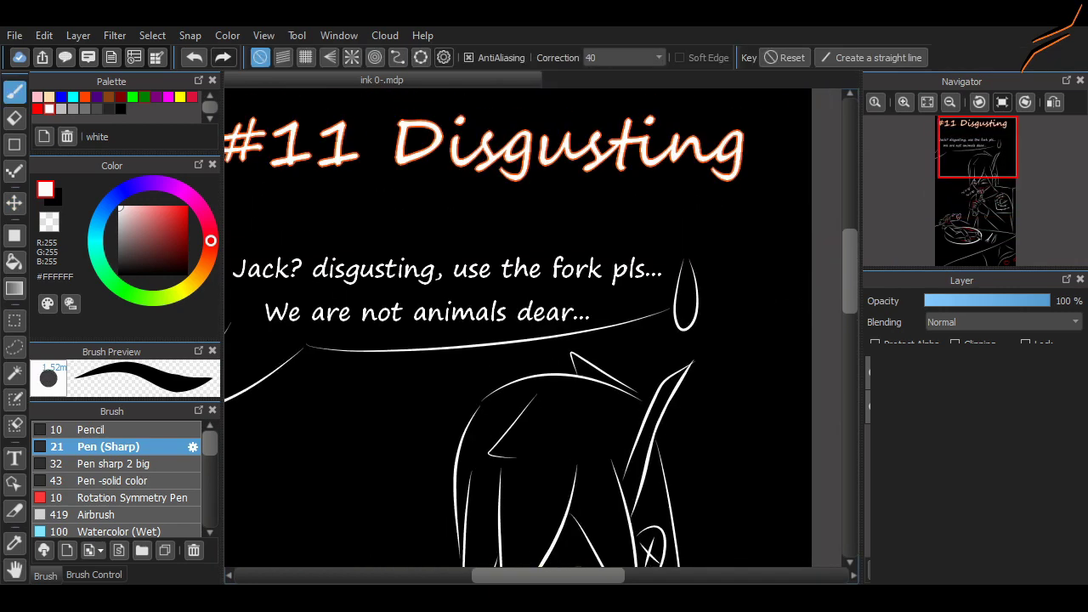
{"action": "scroll", "coordinate": [510, 327], "scroll_direction": "left", "scroll_amount": 1}
{"action": "left_click_drag", "start_coordinate": [269, 306], "coordinate": [736, 251]}
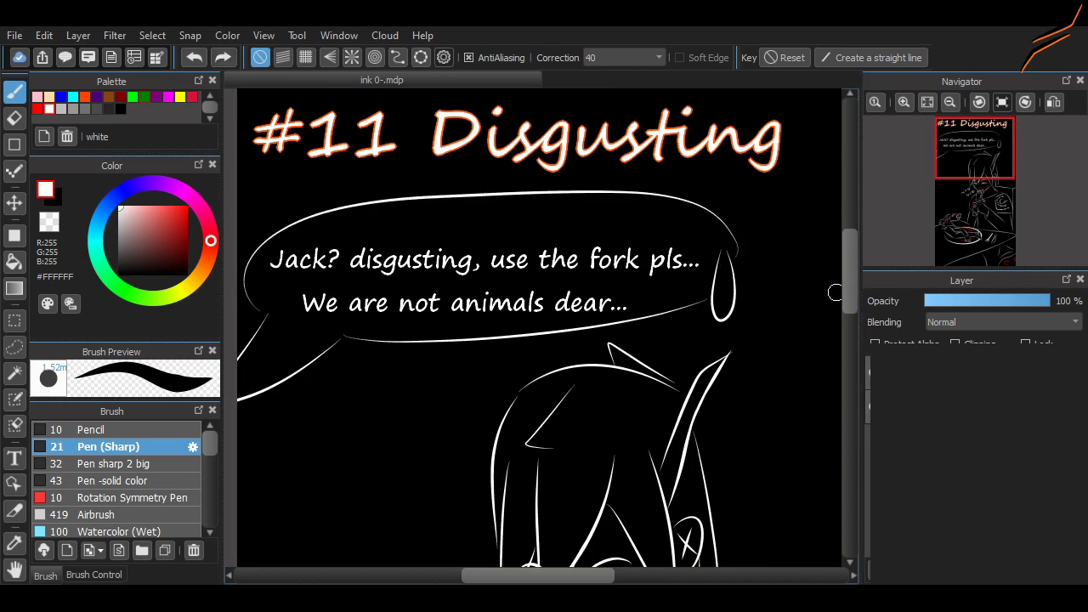
Select the "NOM NOM" lettering and shift it slightly away from the mouth.
{"action": "scroll", "coordinate": [834, 292], "scroll_direction": "down", "scroll_amount": 5}
{"action": "scroll", "coordinate": [834, 293], "scroll_direction": "up", "scroll_amount": 2}
{"action": "key", "text": "m"}
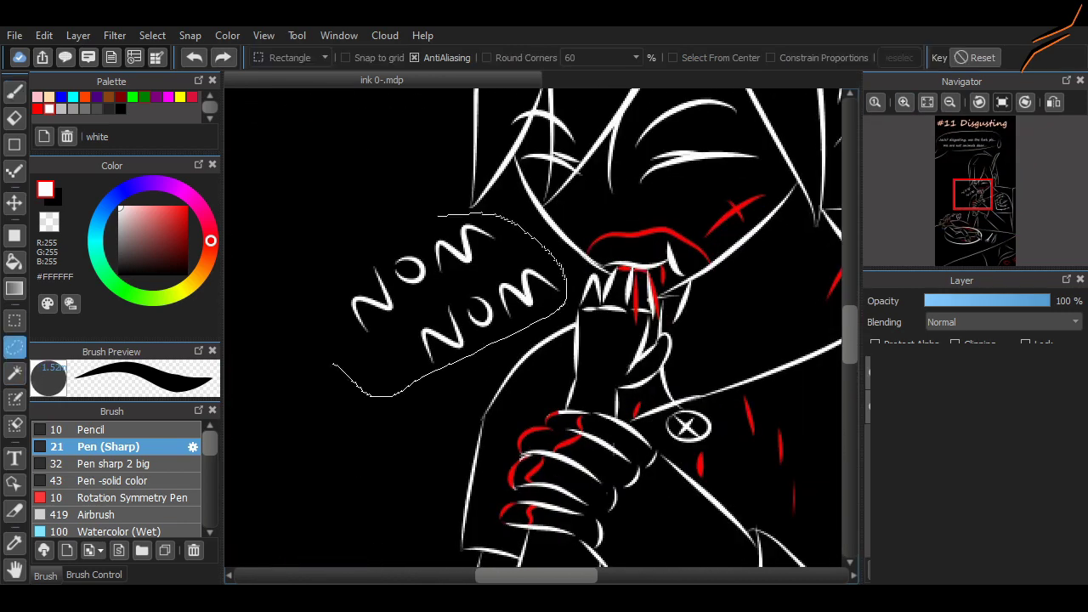
{"action": "key", "text": "ctrl+z"}
{"action": "key", "text": "b"}
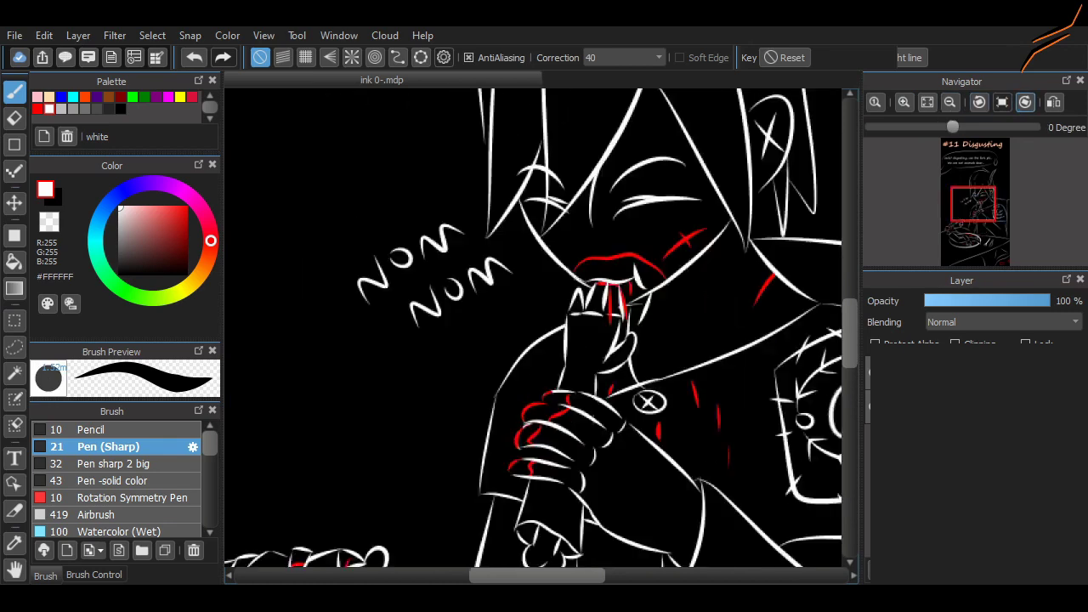
Draw a white letter "K" below the end of the "NOM NOM" lettering.
{"action": "scroll", "coordinate": [533, 327], "scroll_direction": "up", "scroll_amount": 3}
{"action": "left_click_drag", "start_coordinate": [470, 248], "coordinate": [483, 313]}
{"action": "scroll", "coordinate": [564, 310], "scroll_direction": "down", "scroll_amount": 5}
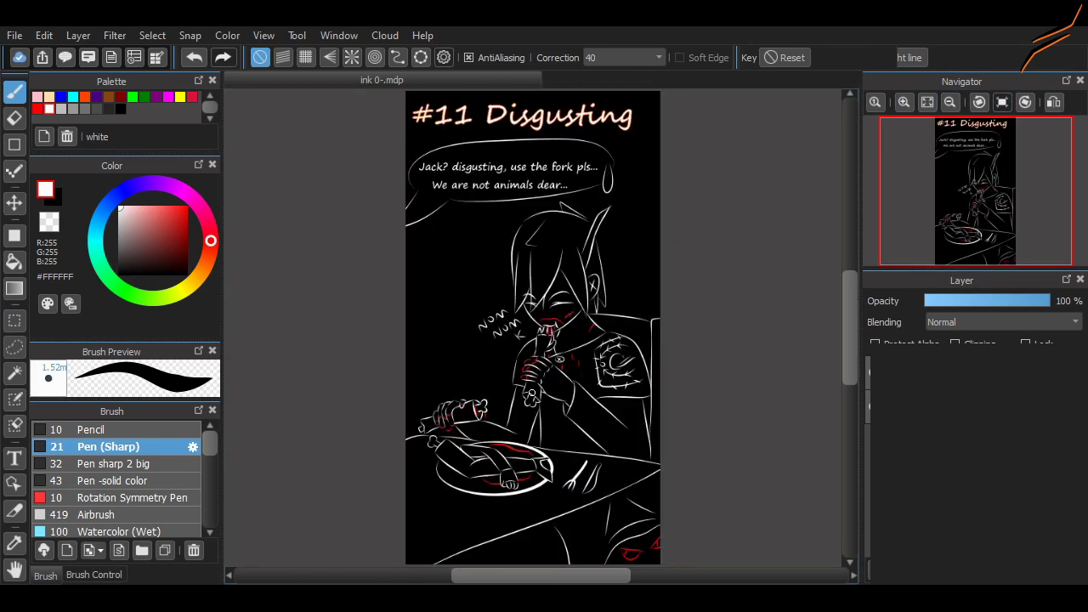
Extend the sleeve patch's lower edge until it meets the sleeve outline.
{"action": "scroll", "coordinate": [531, 394], "scroll_direction": "up", "scroll_amount": 3}
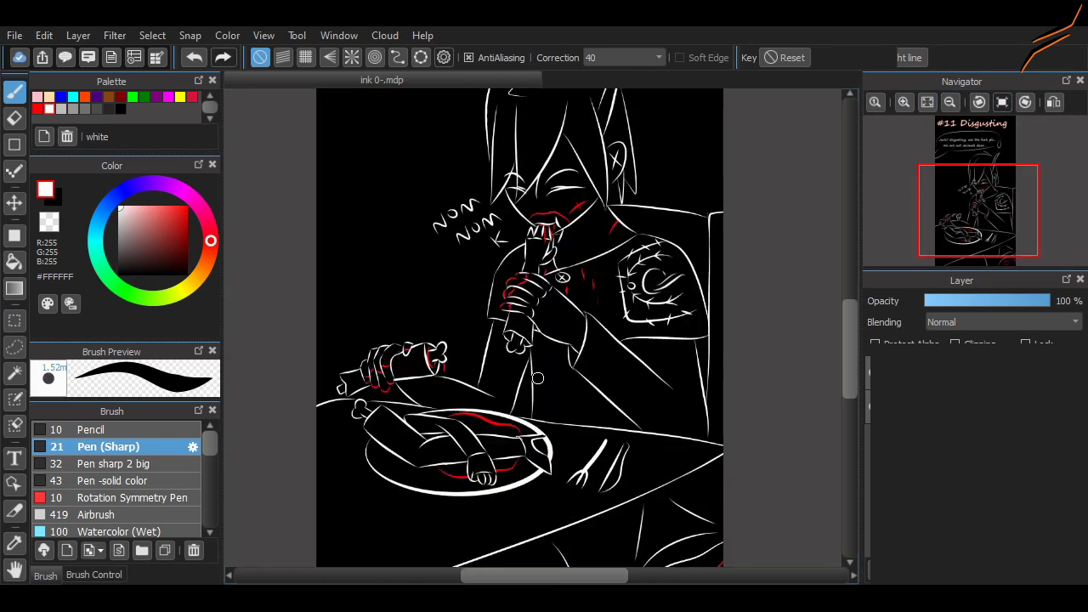
{"action": "scroll", "coordinate": [661, 314], "scroll_direction": "up", "scroll_amount": 3}
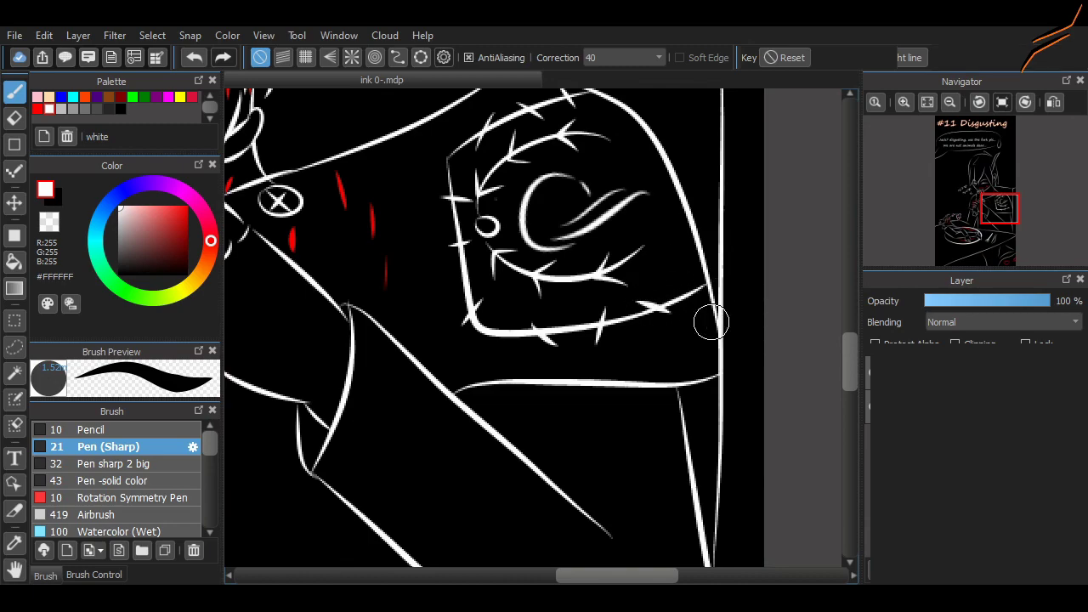
{"action": "scroll", "coordinate": [800, 351], "scroll_direction": "up", "scroll_amount": 3}
{"action": "scroll", "coordinate": [800, 258], "scroll_direction": "down", "scroll_amount": 3}
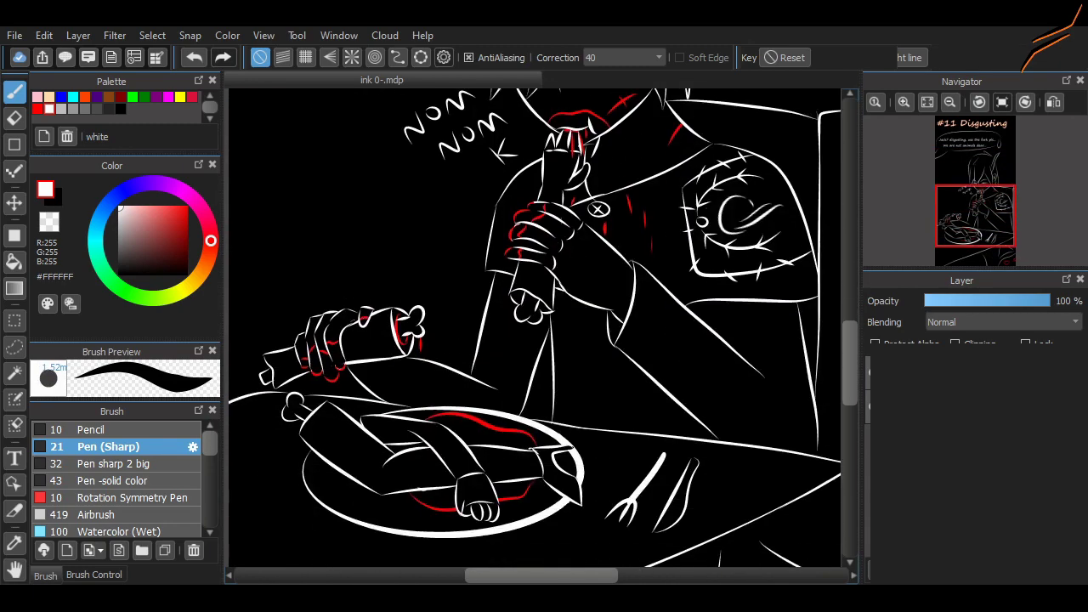
Replace the question mark after the dialogue's first word with an exclamation mark.
{"action": "scroll", "coordinate": [800, 258], "scroll_direction": "up", "scroll_amount": 3}
{"action": "scroll", "coordinate": [800, 259], "scroll_direction": "up", "scroll_amount": 3}
{"action": "scroll", "coordinate": [800, 259], "scroll_direction": "down", "scroll_amount": 3}
{"action": "scroll", "coordinate": [800, 258], "scroll_direction": "up", "scroll_amount": 3}
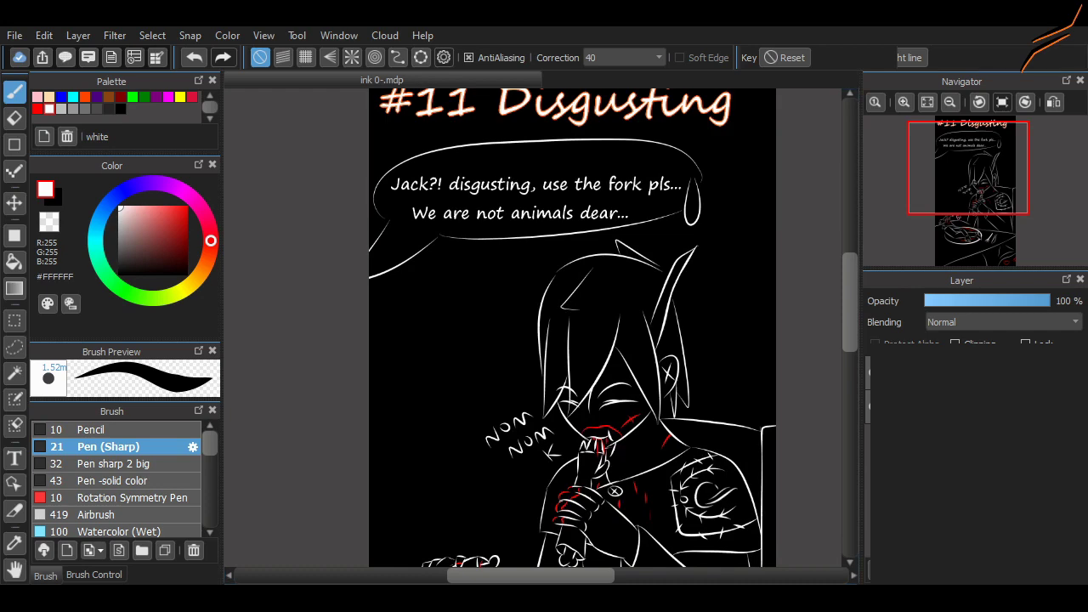
{"action": "scroll", "coordinate": [372, 523], "scroll_direction": "down", "scroll_amount": 3}
{"action": "scroll", "coordinate": [373, 523], "scroll_direction": "down", "scroll_amount": 3}
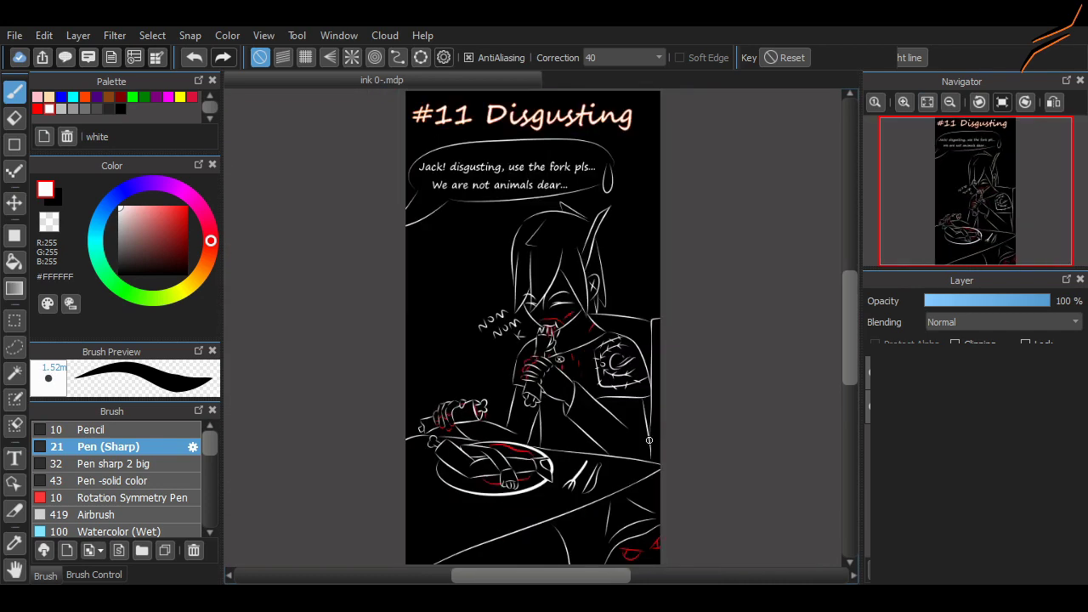